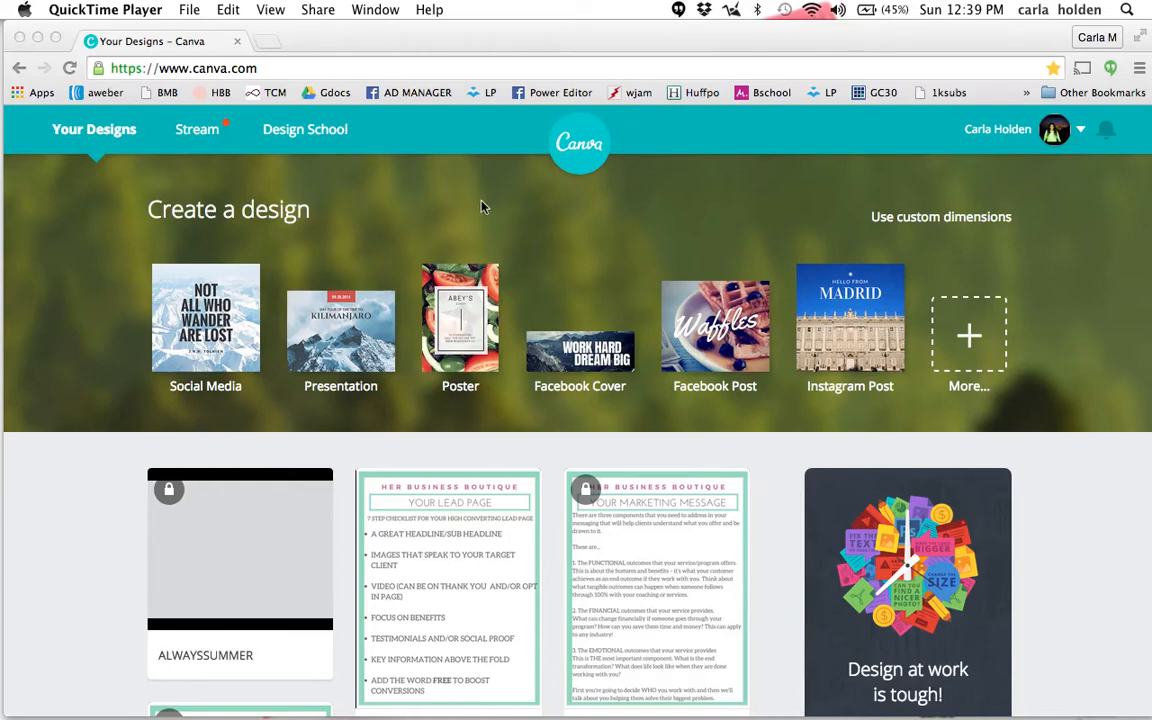
Step: Create a new A4 document from the full list of design types
click(970, 340)
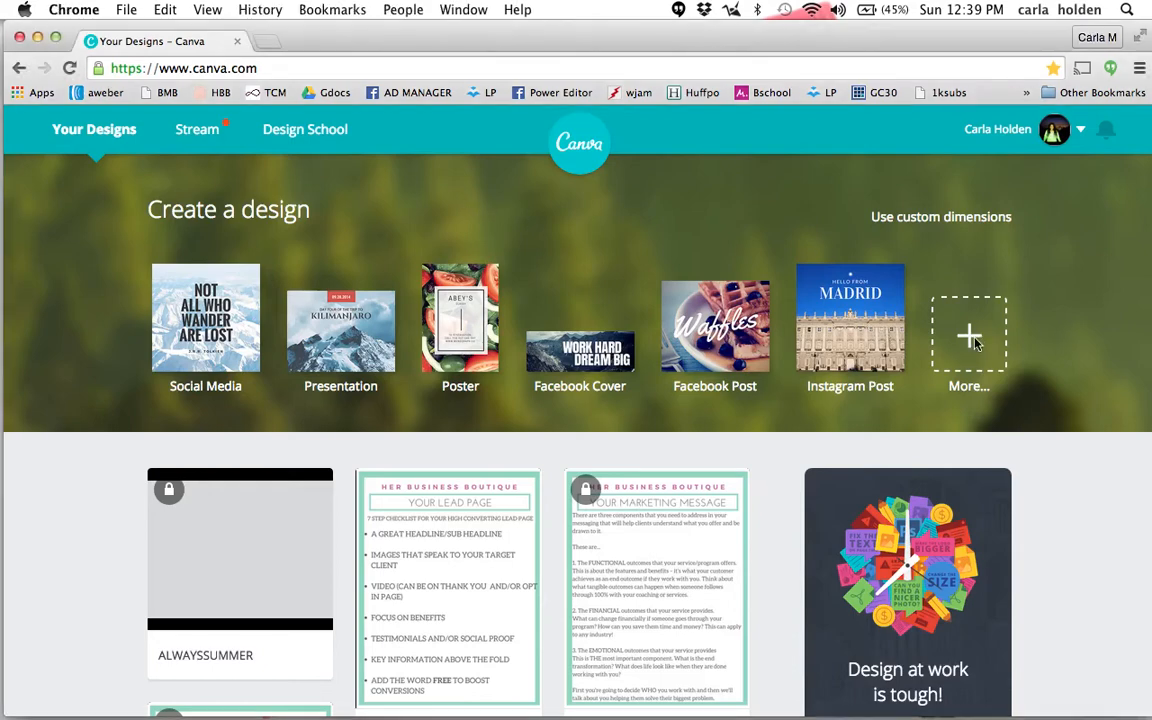
click(970, 340)
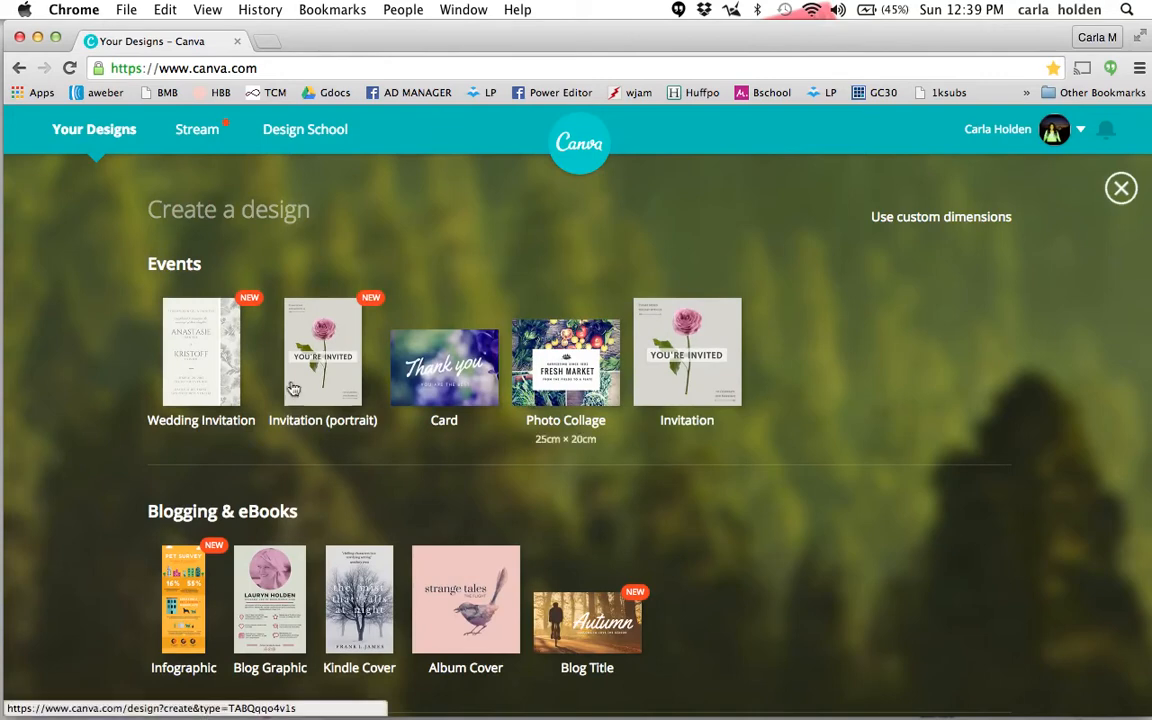
scroll(227, 475, down, 3)
scroll(227, 475, down, 2)
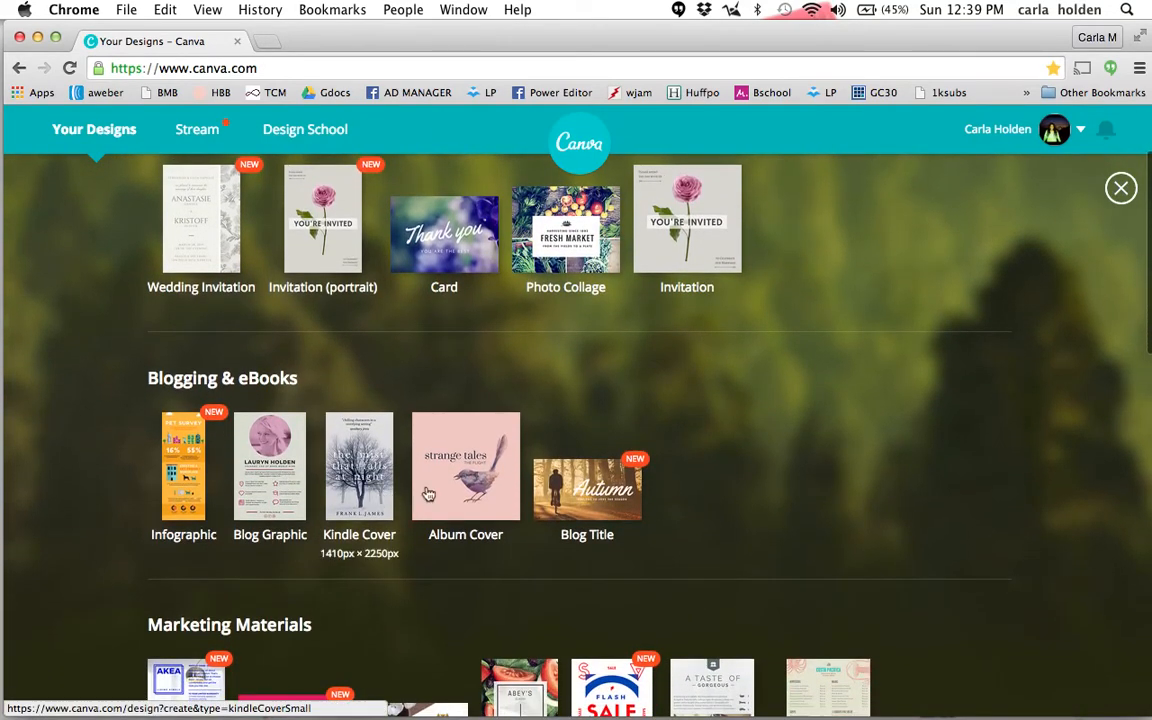
scroll(590, 500, down, 1)
scroll(590, 500, down, 2)
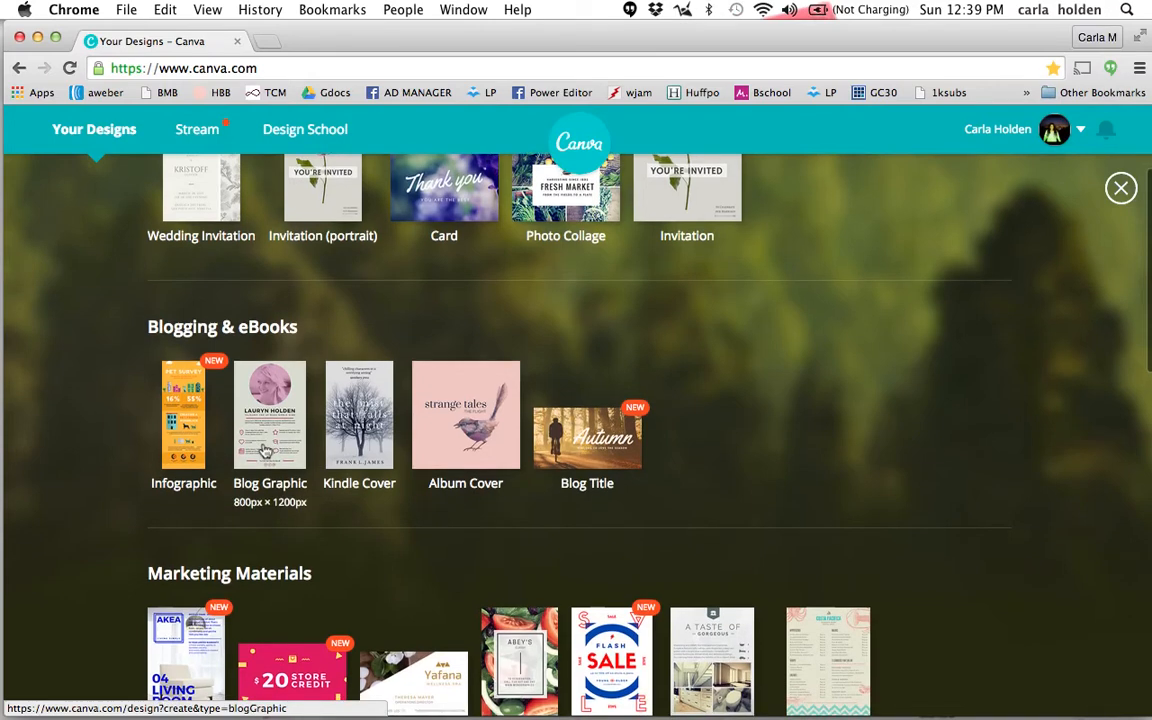
scroll(250, 451, down, 4)
scroll(264, 451, down, 7)
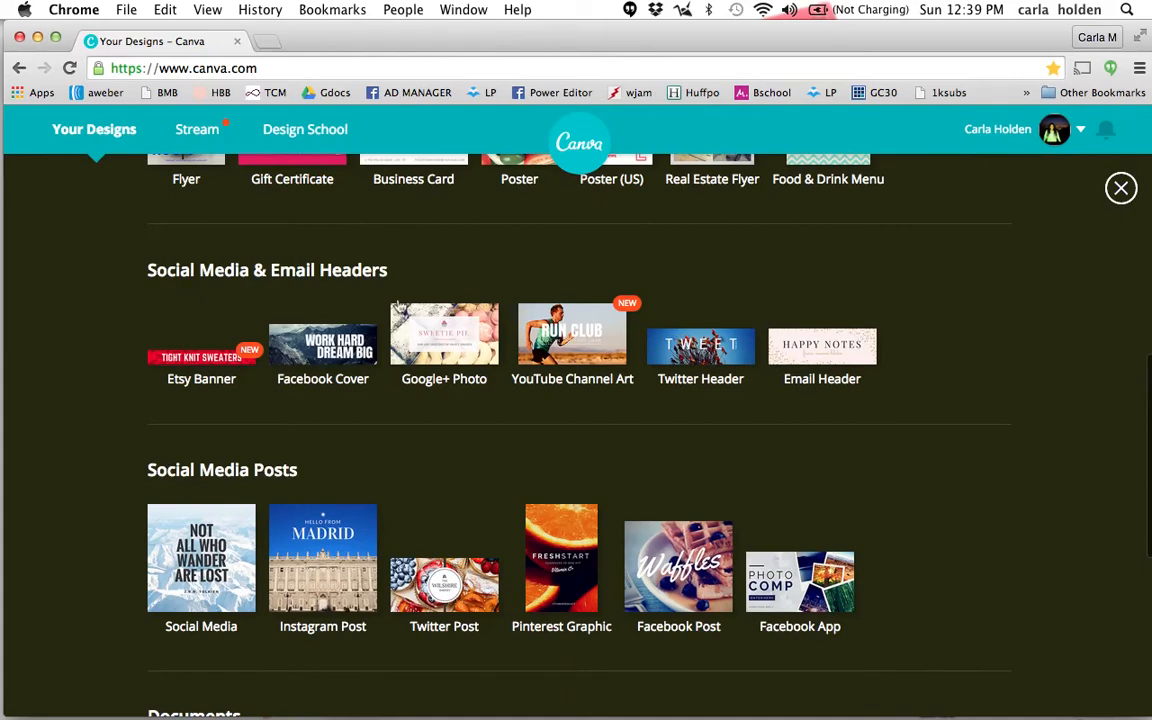
scroll(633, 437, down, 9)
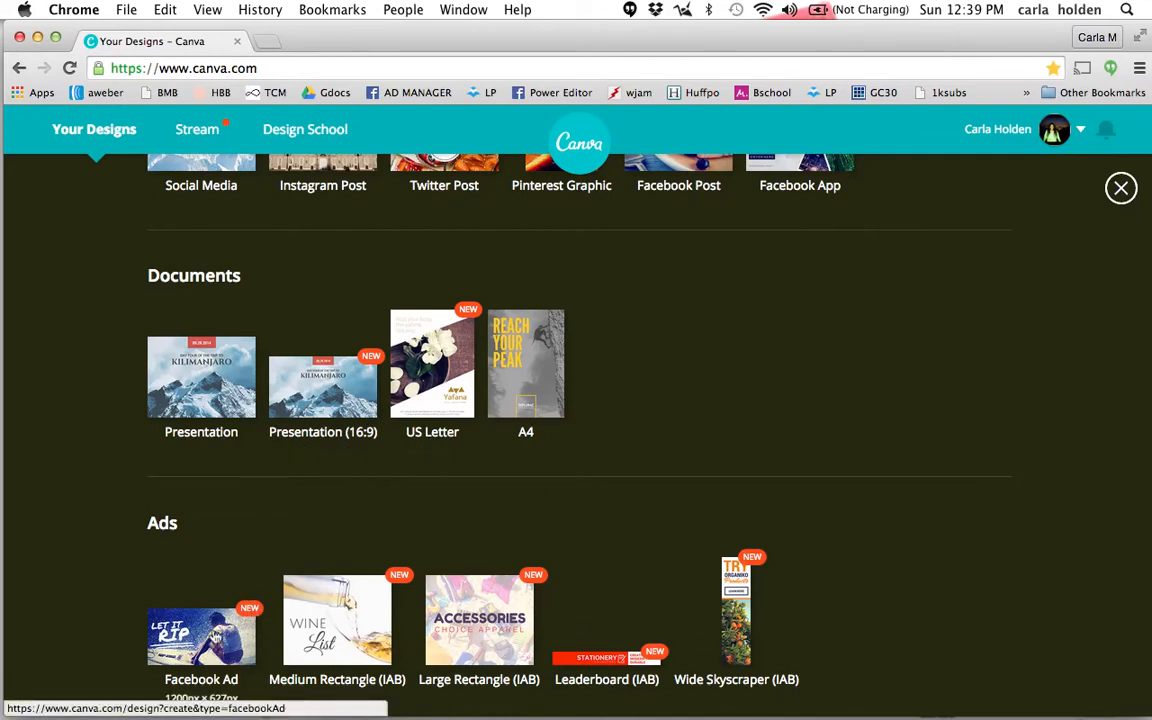
click(540, 373)
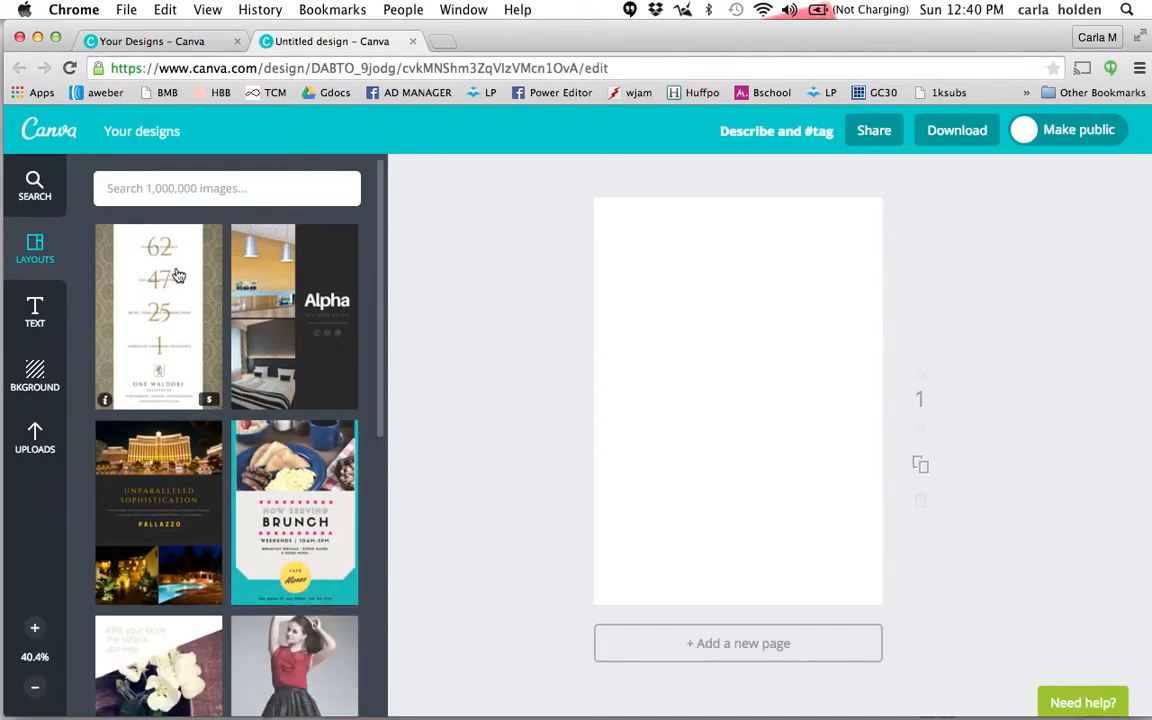
Step: Apply the "Always Summer Gypsy" layout to the blank page
scroll(184, 500, down, 3)
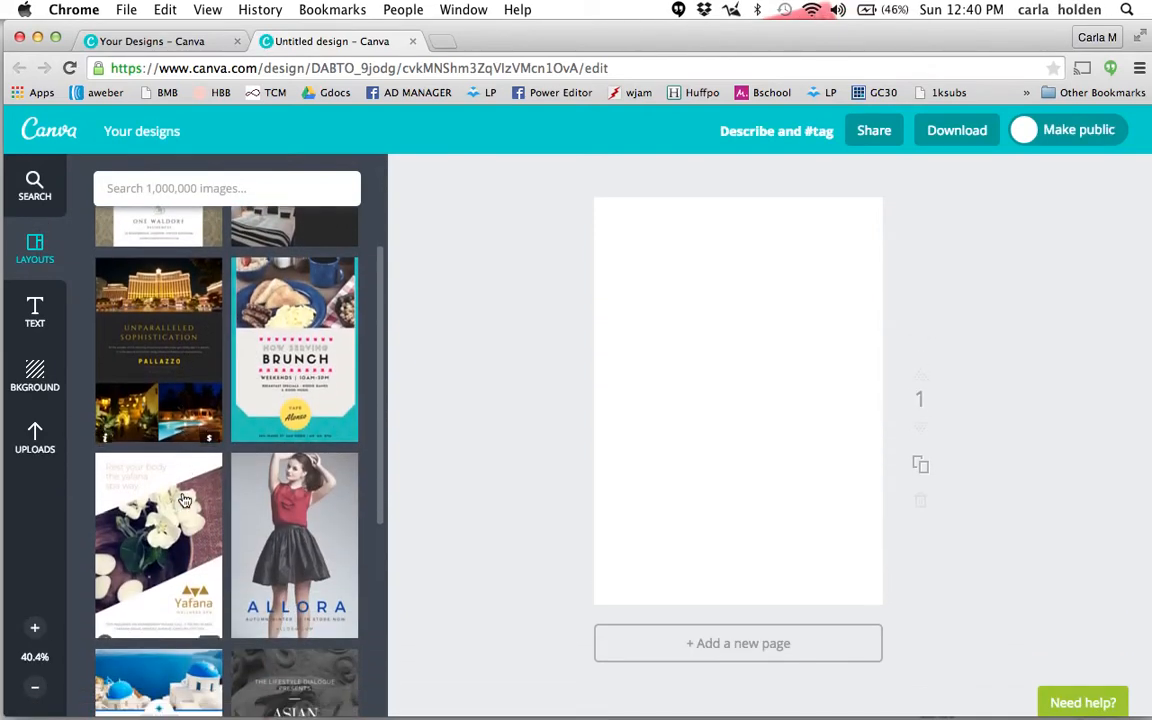
scroll(184, 500, down, 4)
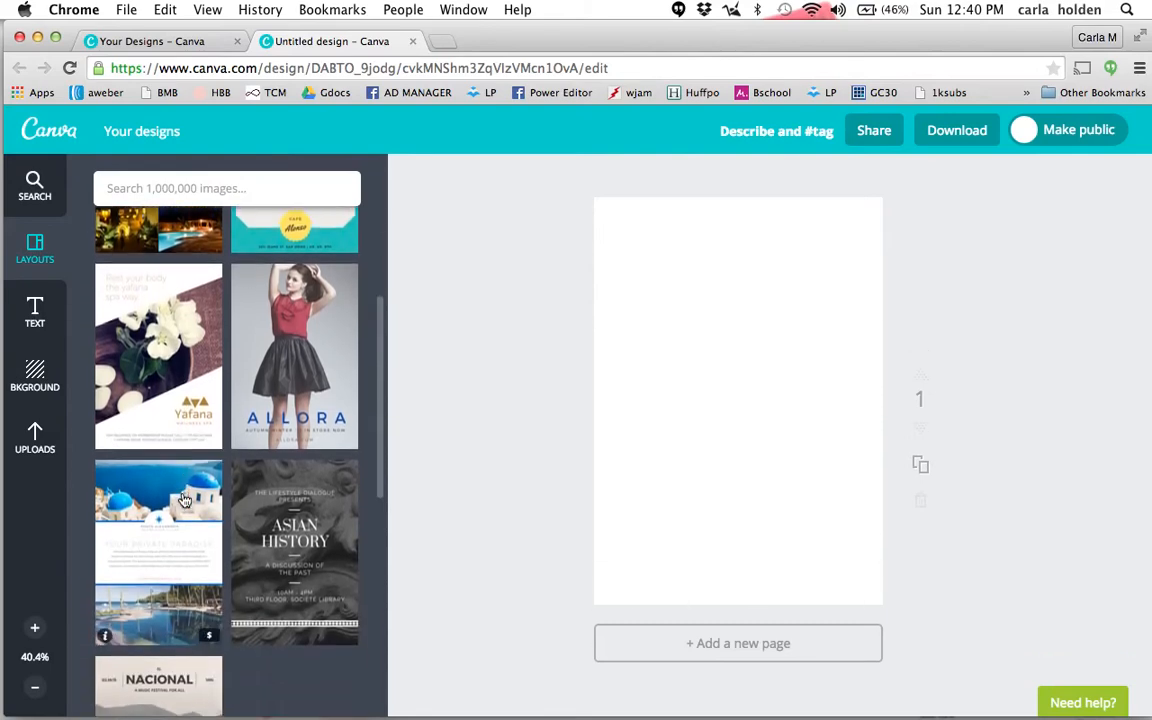
scroll(184, 500, down, 3)
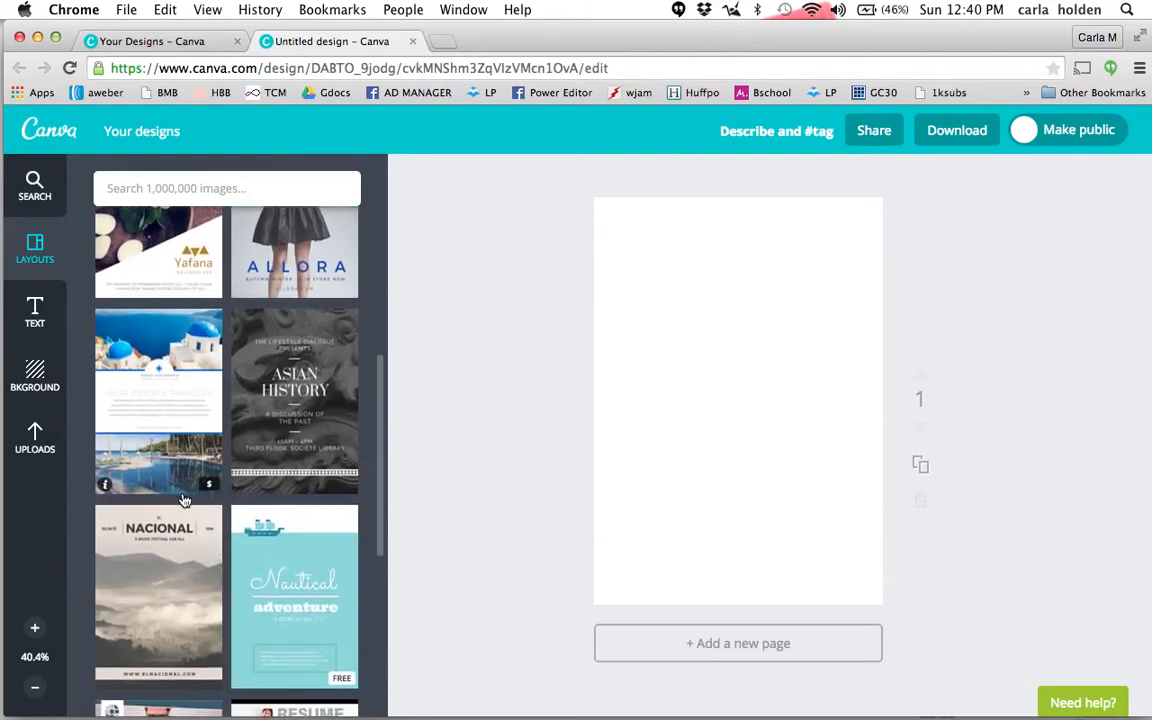
scroll(184, 500, down, 4)
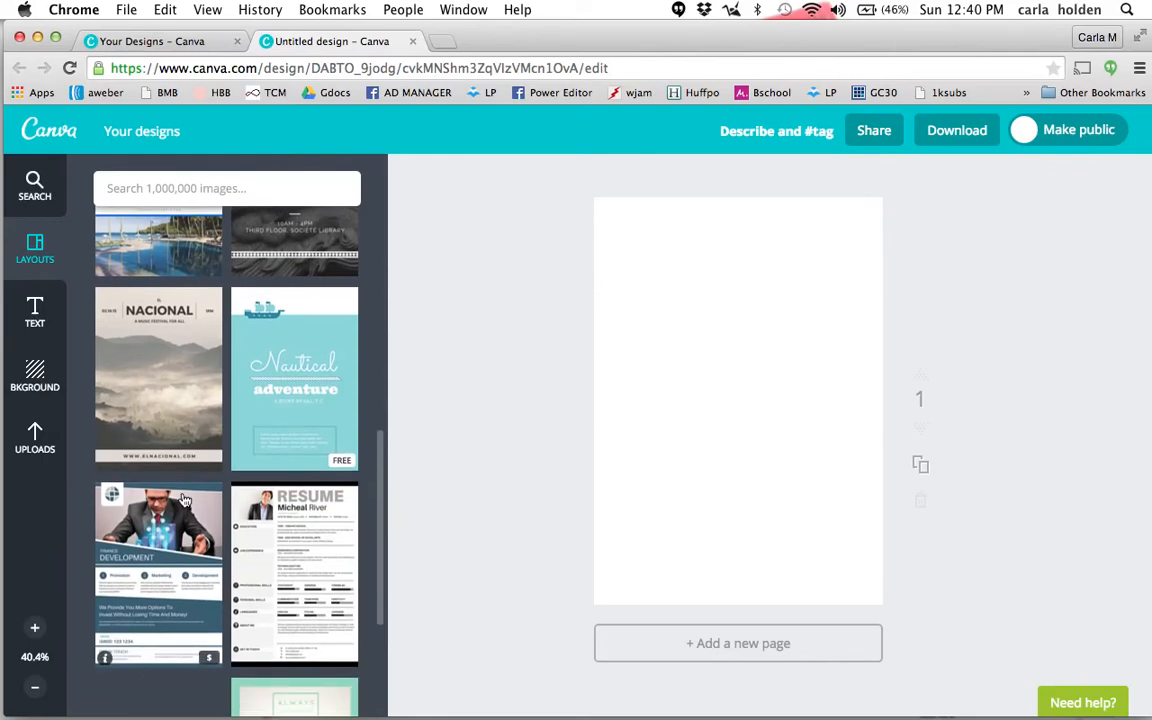
scroll(184, 500, down, 5)
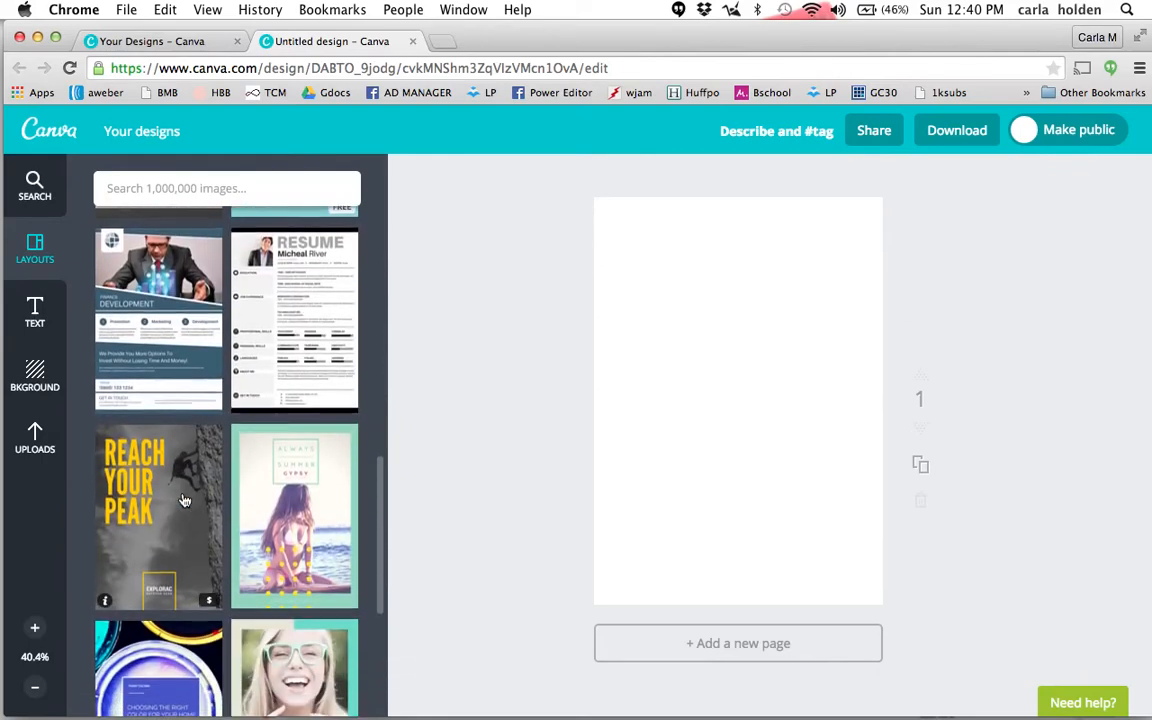
scroll(184, 500, down, 5)
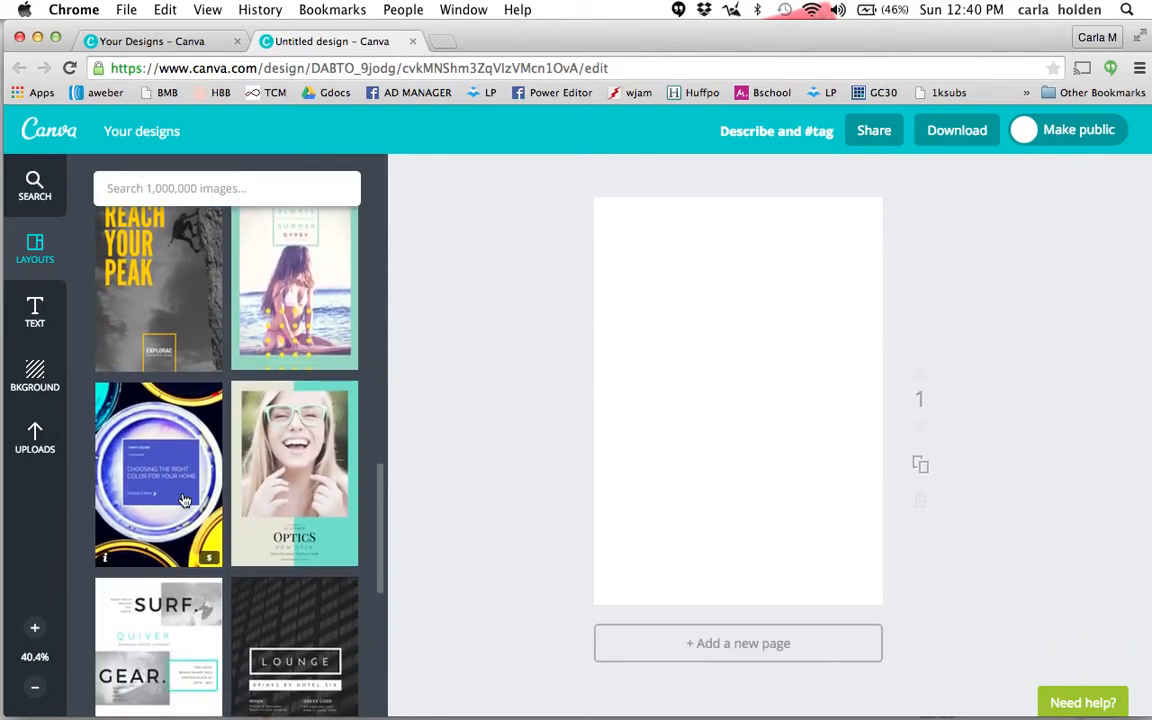
scroll(184, 500, down, 2)
scroll(184, 500, up, 2)
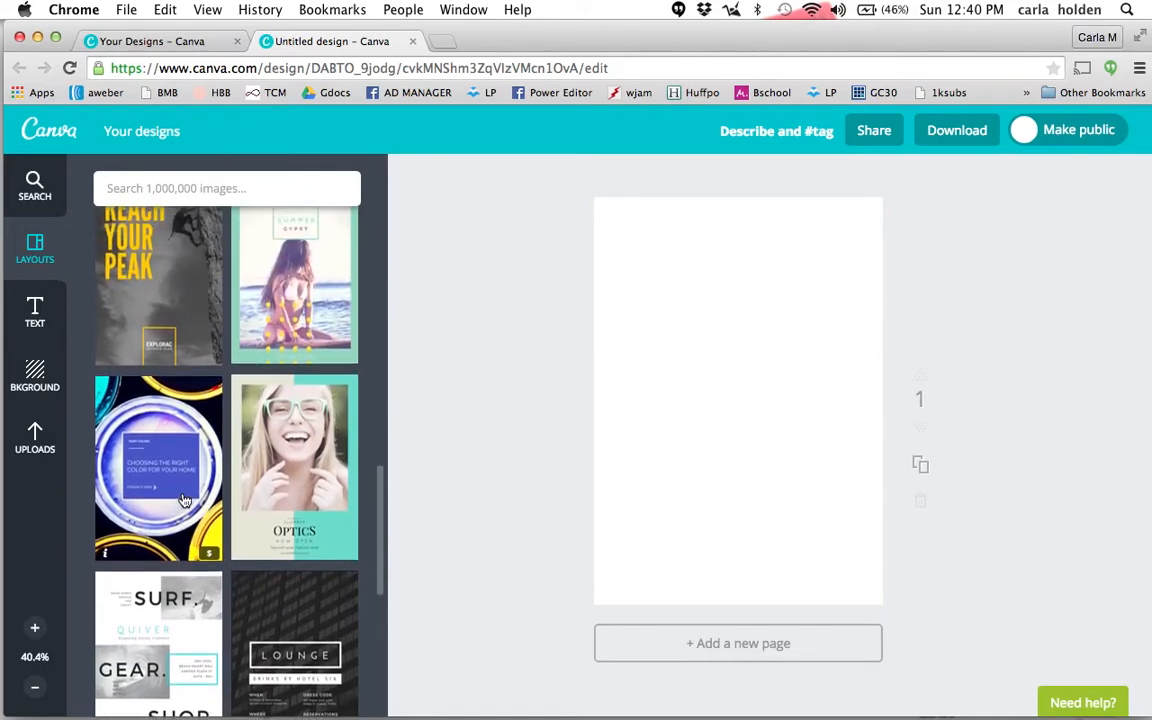
click(278, 302)
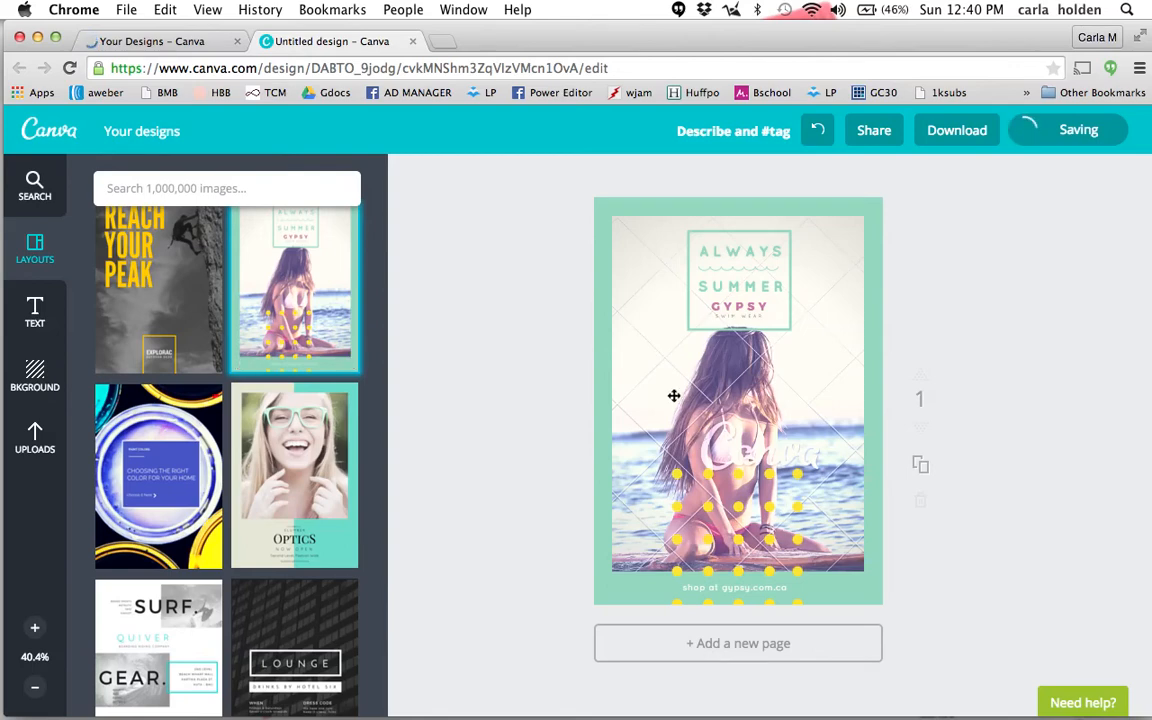
Step: Replace the beach photo inside the green border with a plain white fill
click(674, 396)
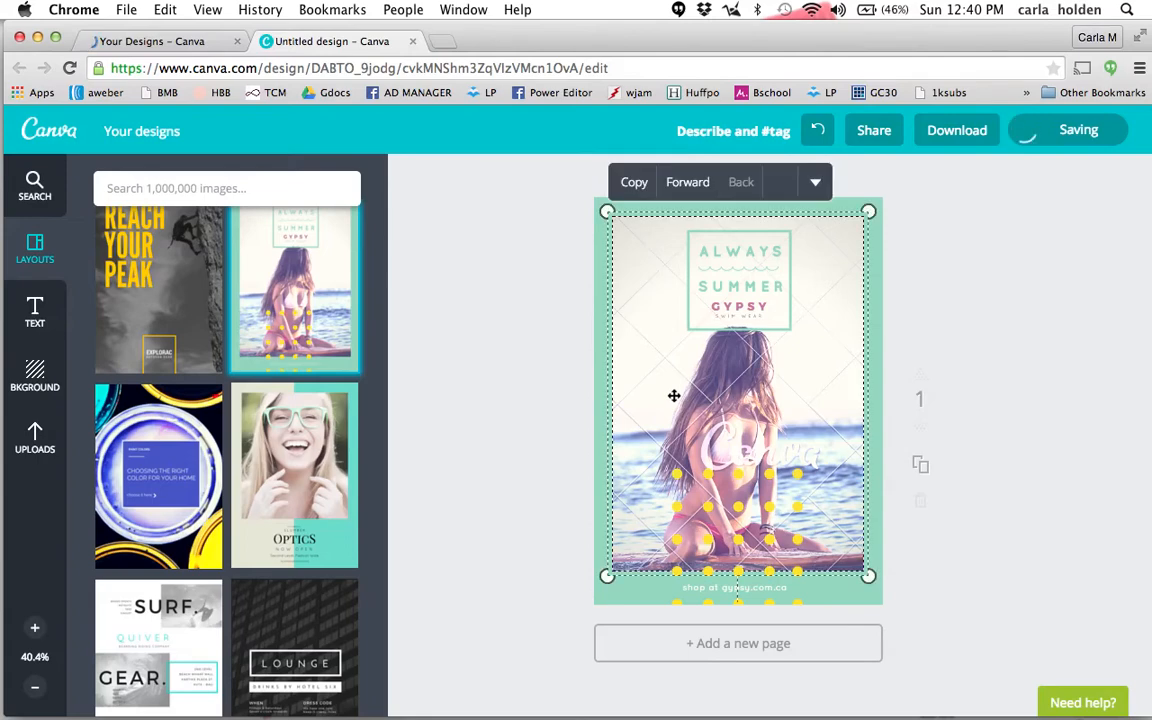
double_click(674, 396)
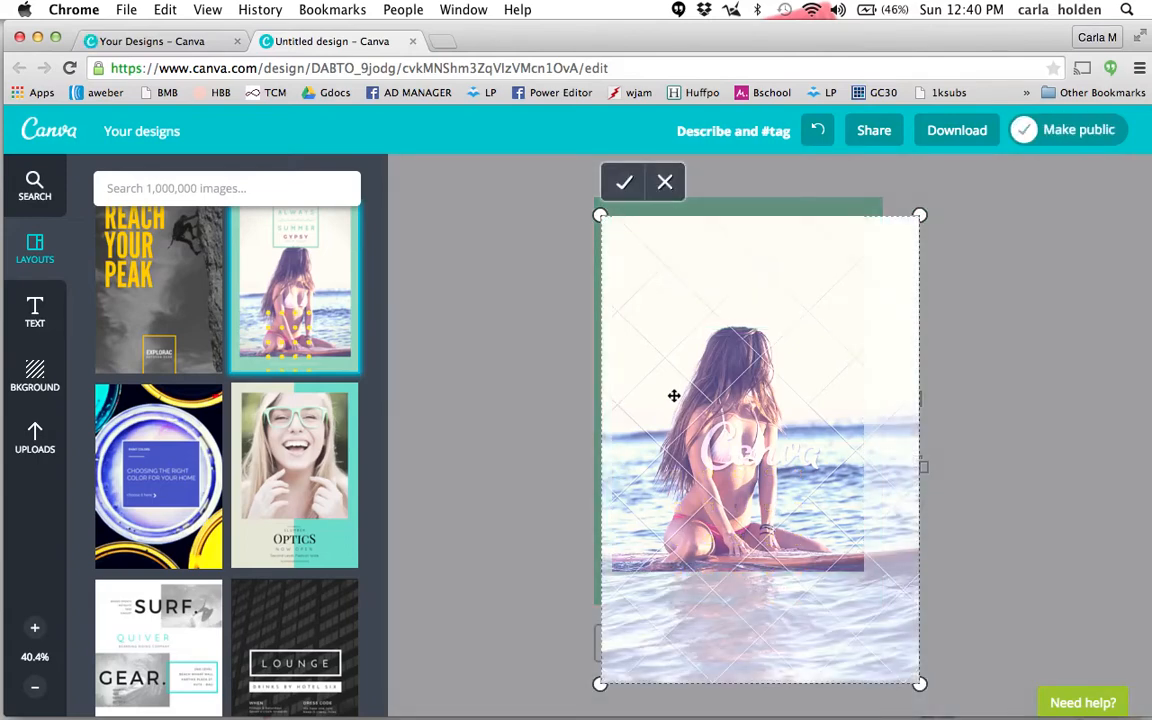
click(666, 181)
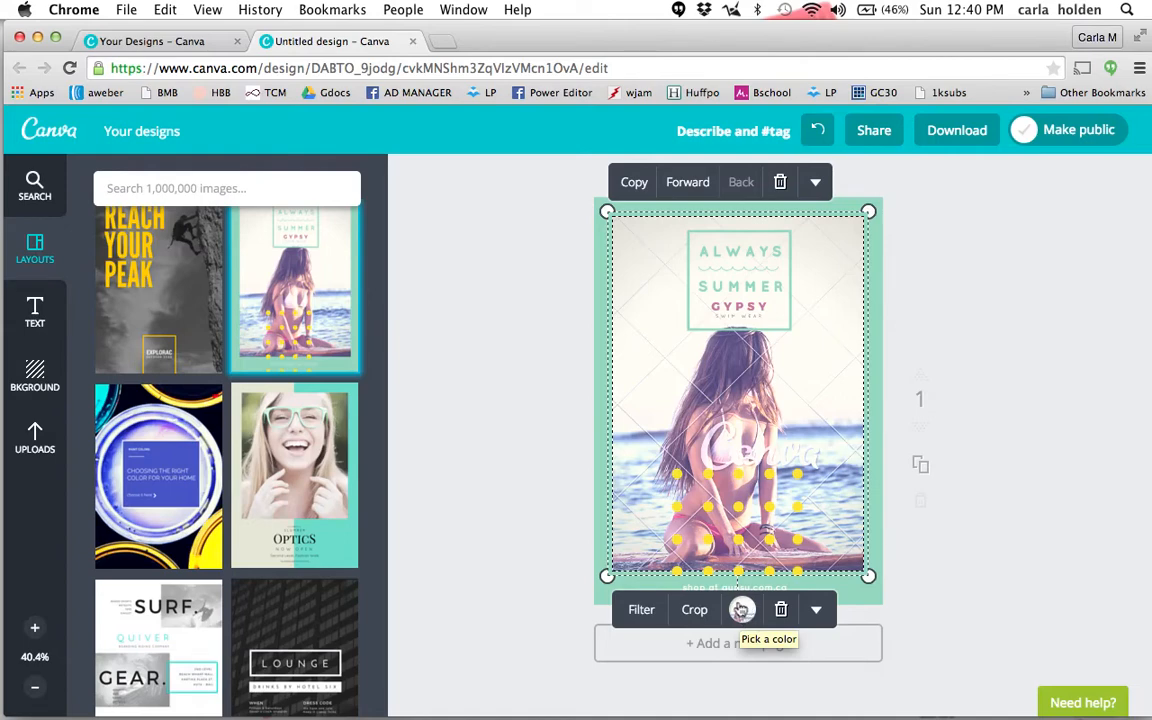
click(742, 612)
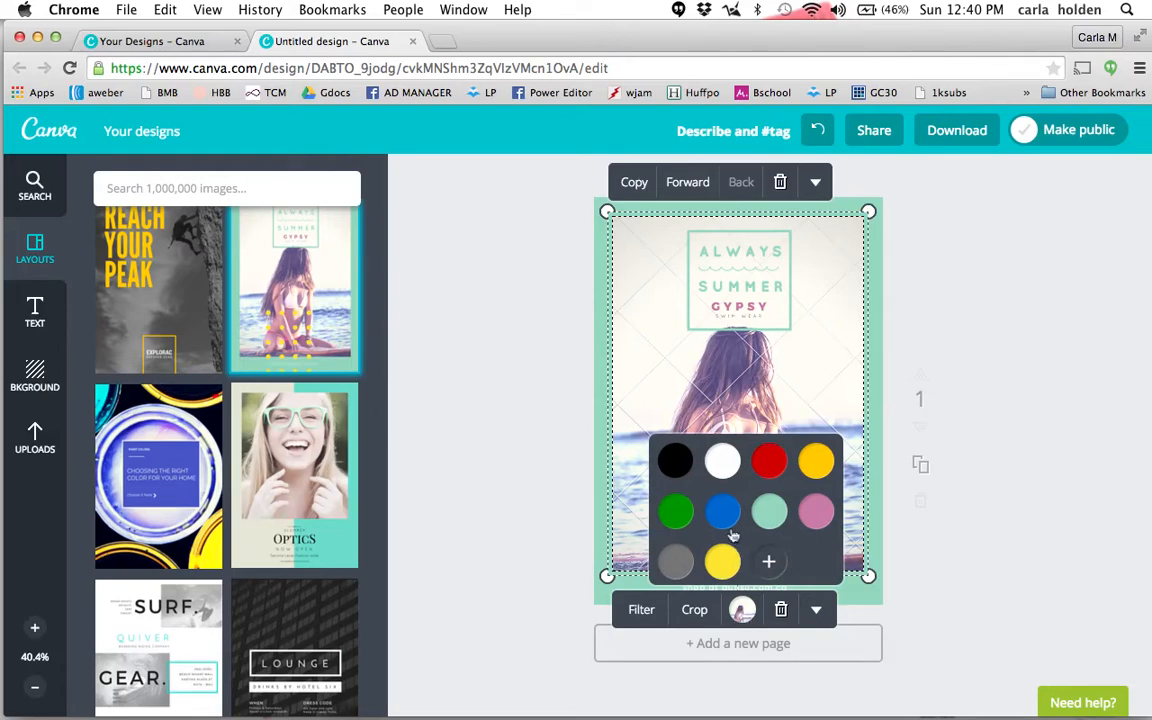
click(722, 463)
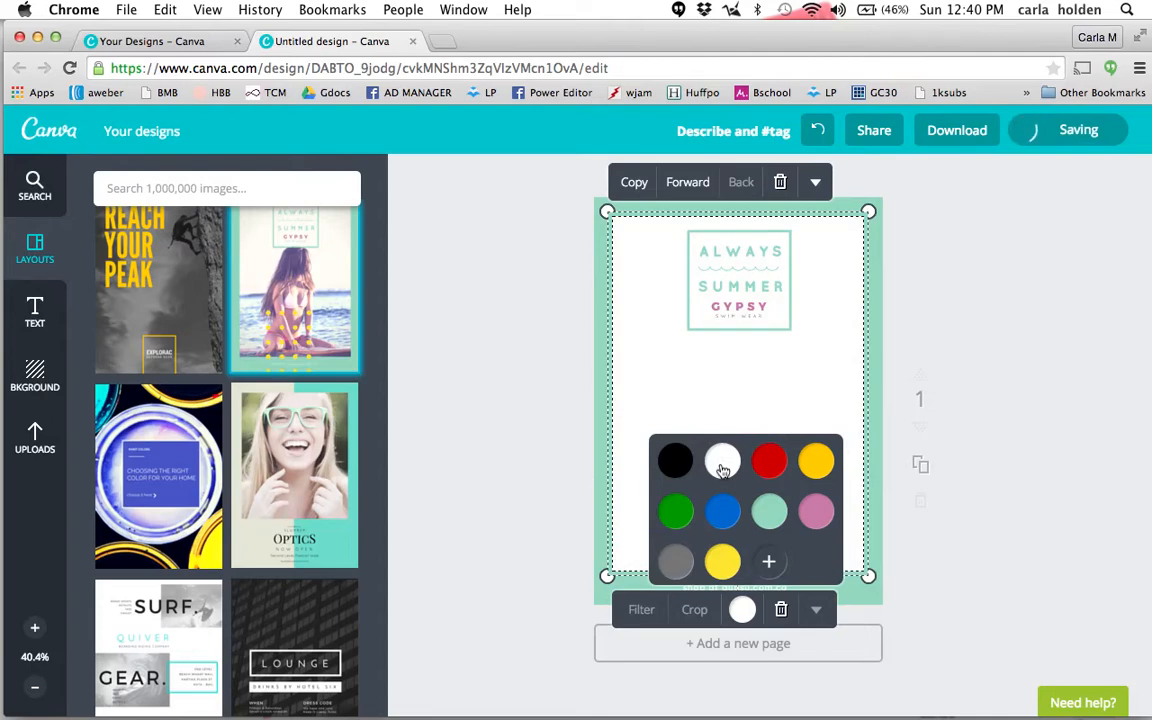
click(770, 566)
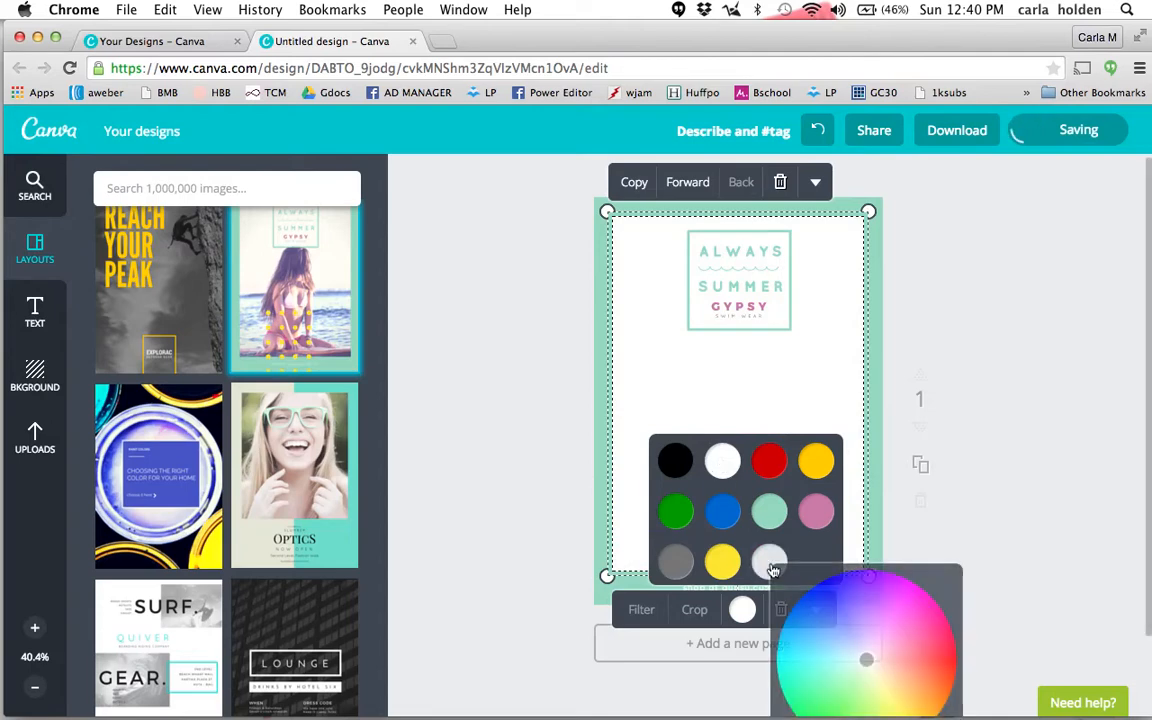
scroll(788, 568, down, 2)
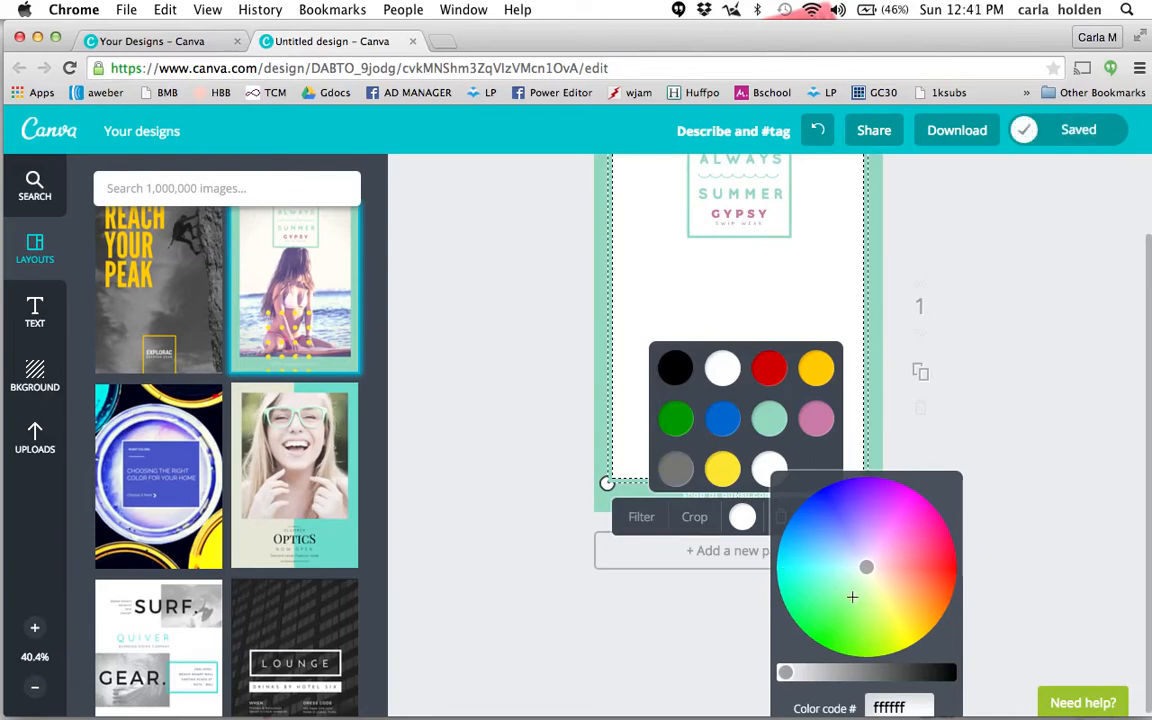
click(740, 372)
click(978, 362)
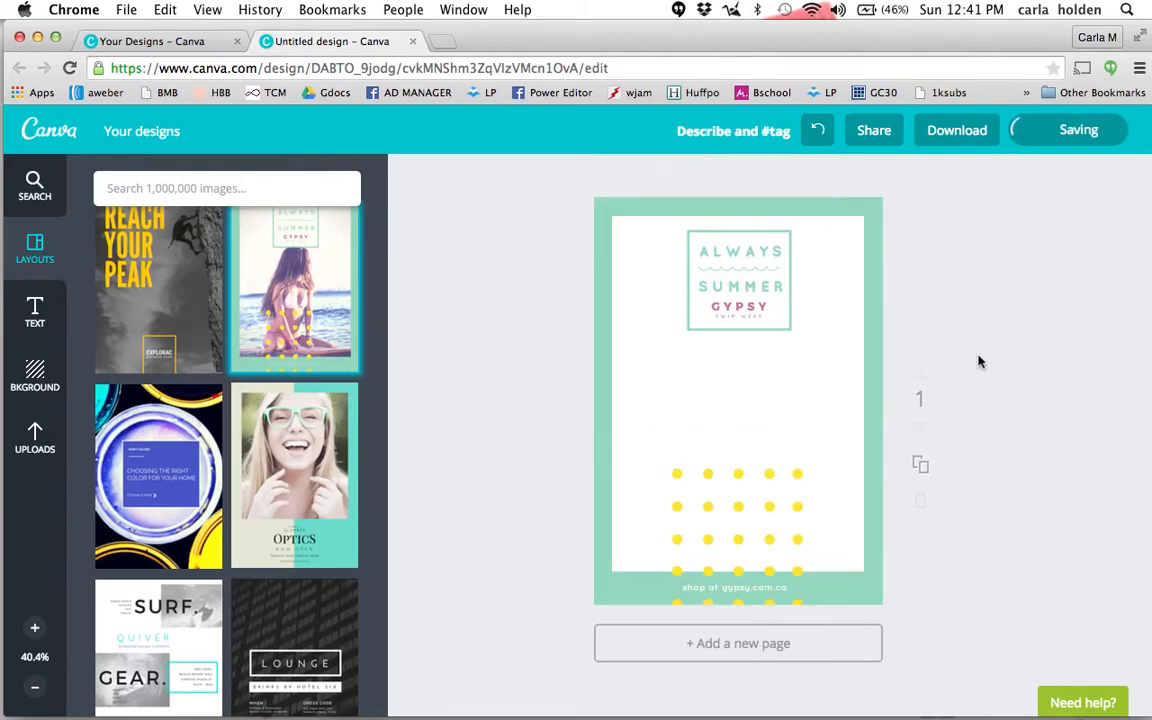
Step: Shrink the yellow dot pattern and place it in the lower-left corner of the page
click(766, 497)
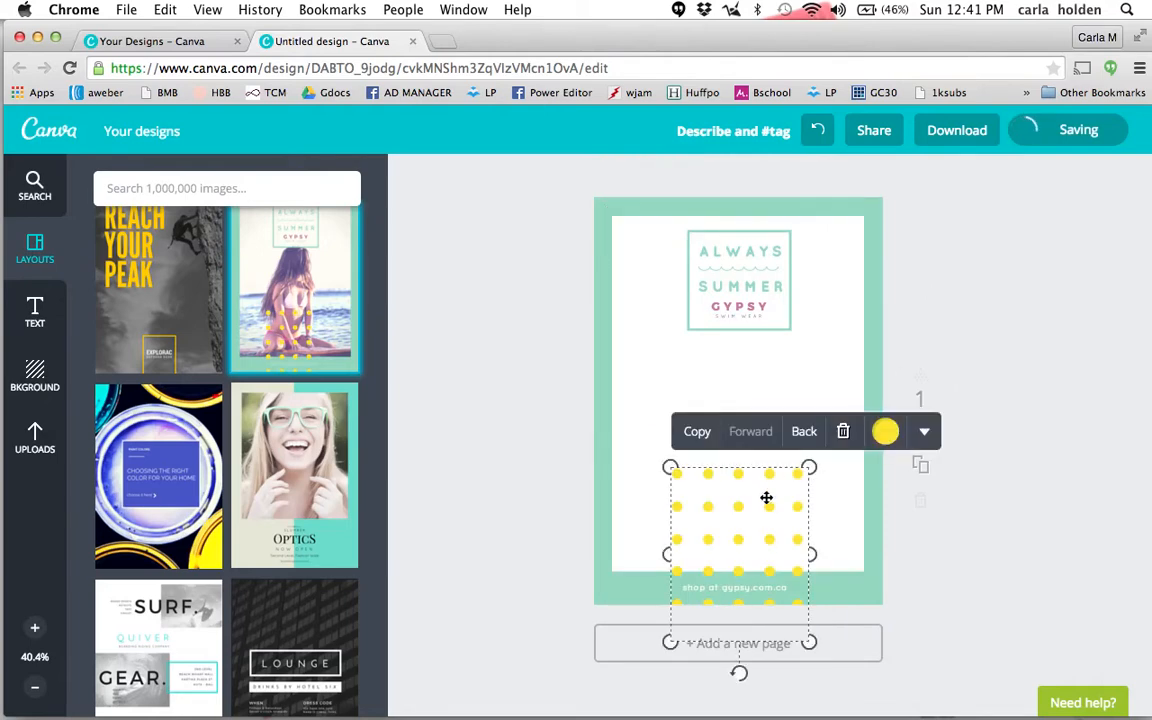
drag(761, 459, 689, 385)
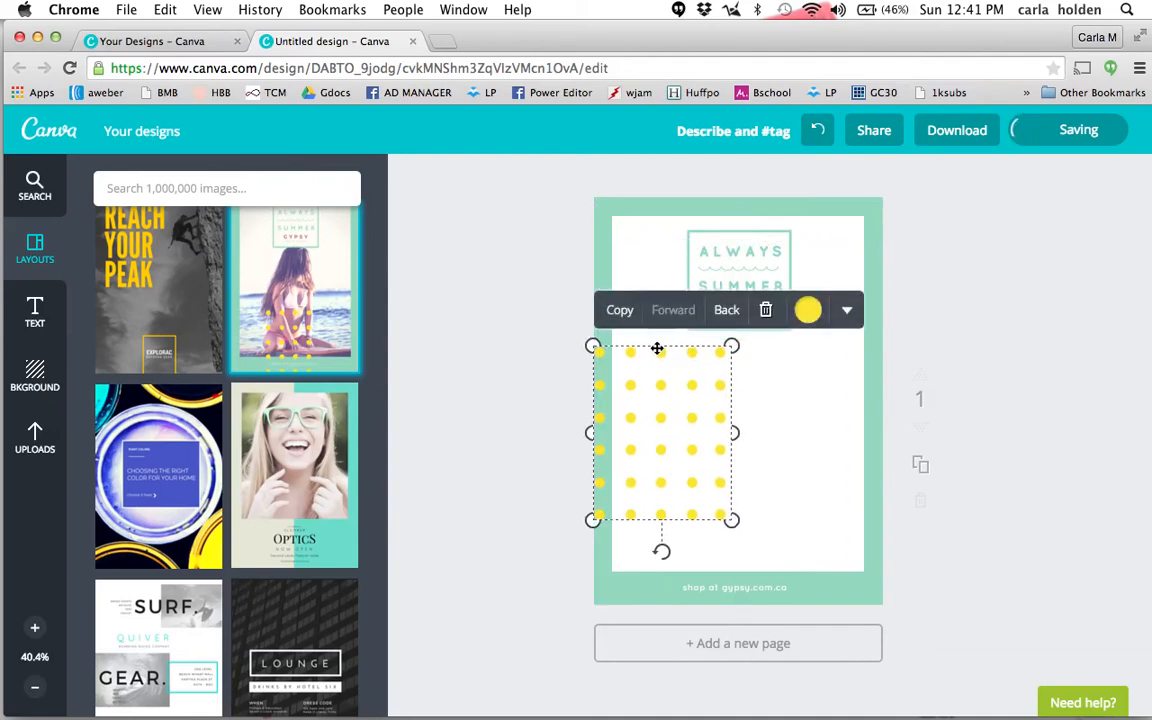
drag(731, 346, 681, 470)
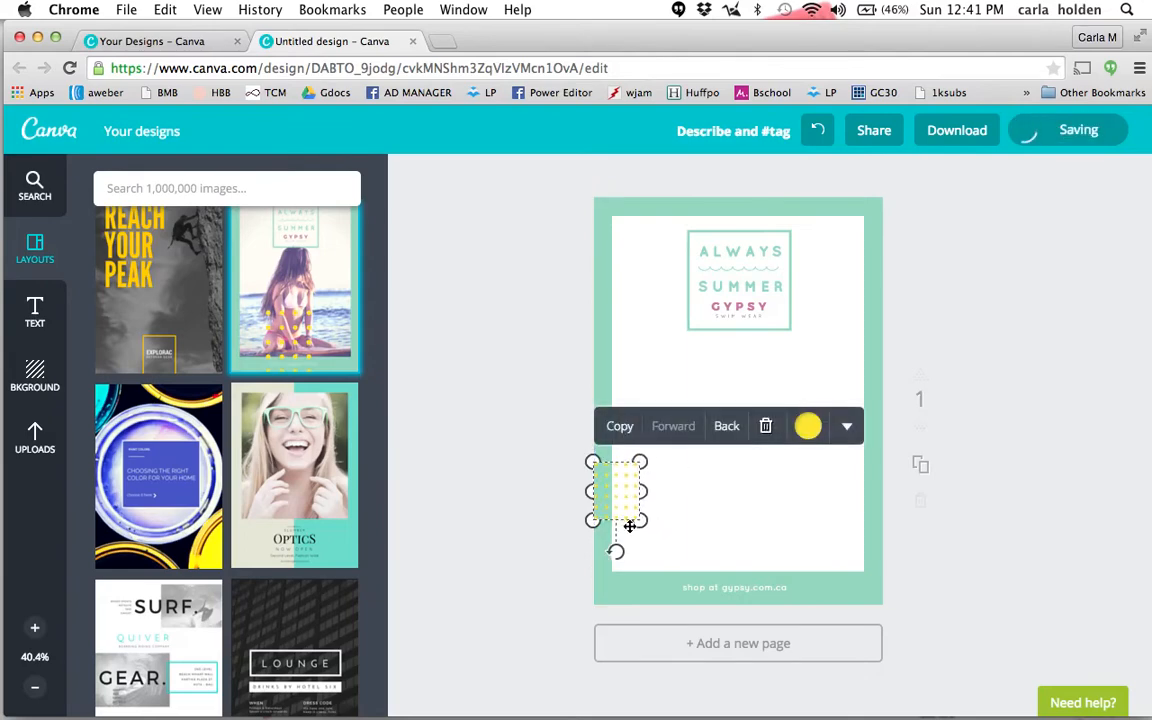
drag(630, 520, 624, 580)
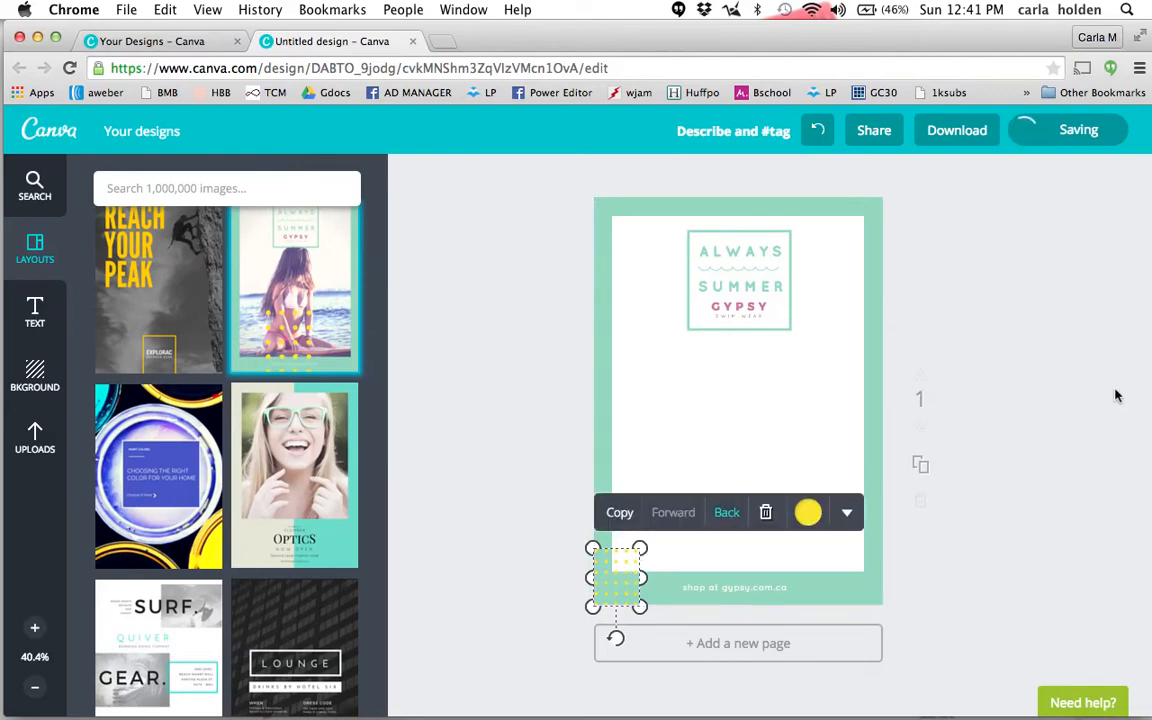
click(1070, 404)
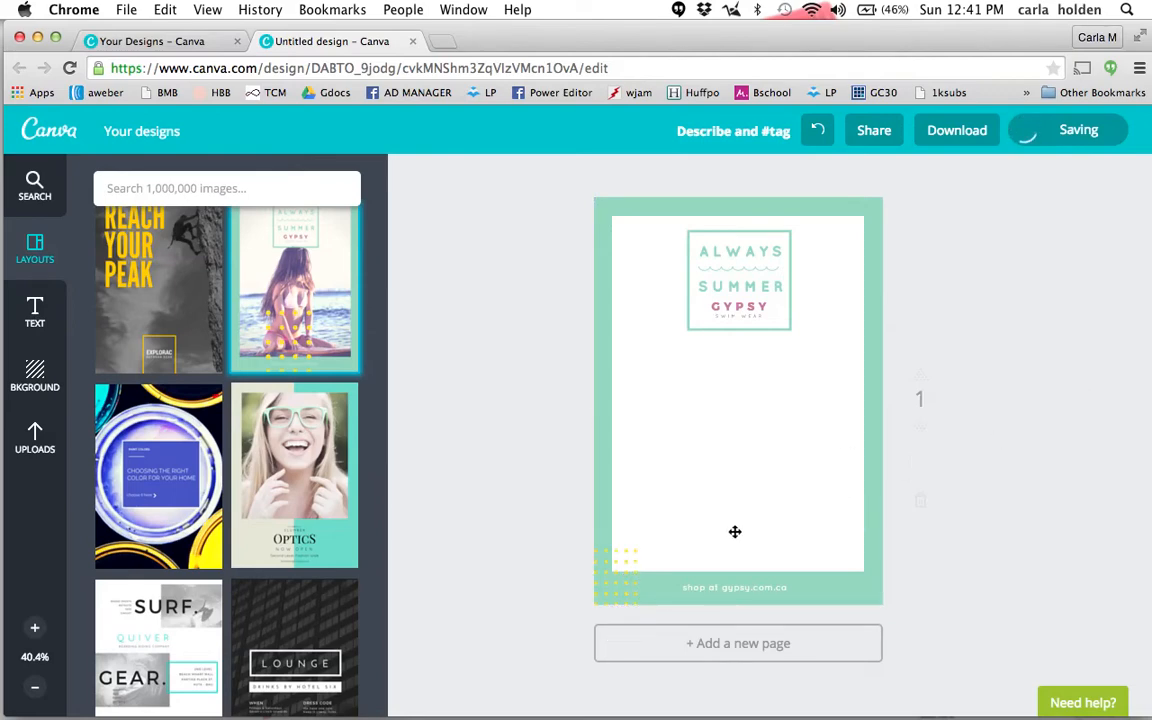
Step: Delete the yellow dot pattern from the page
click(620, 593)
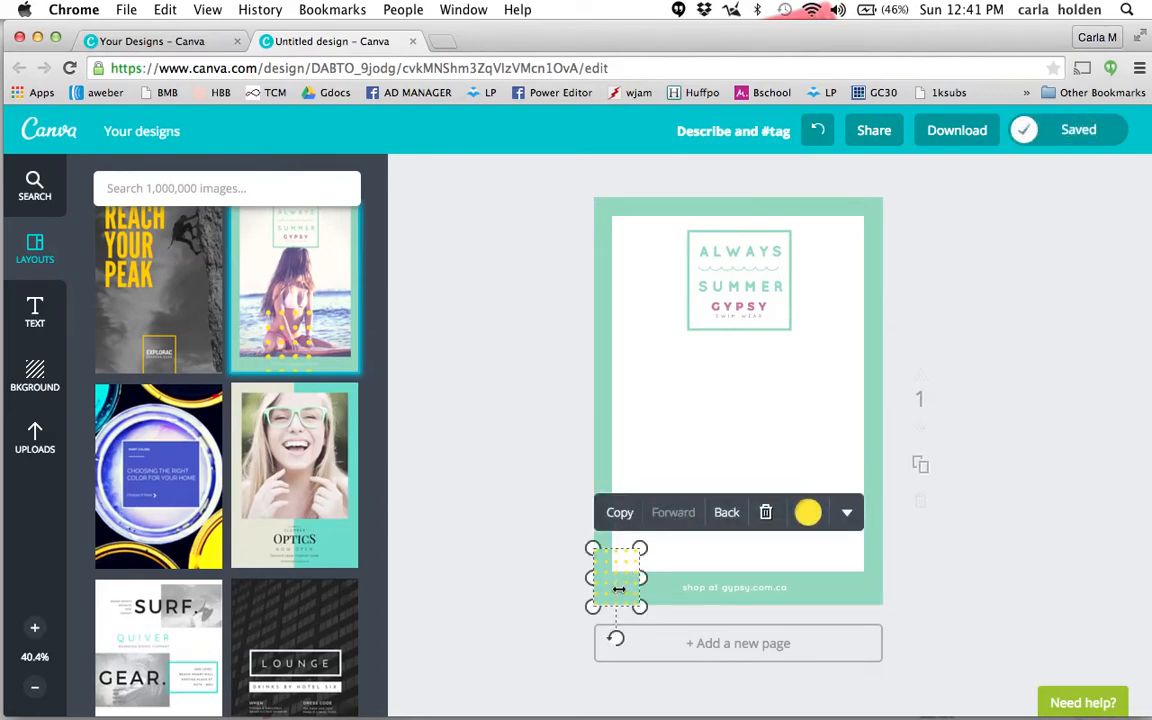
key(Delete)
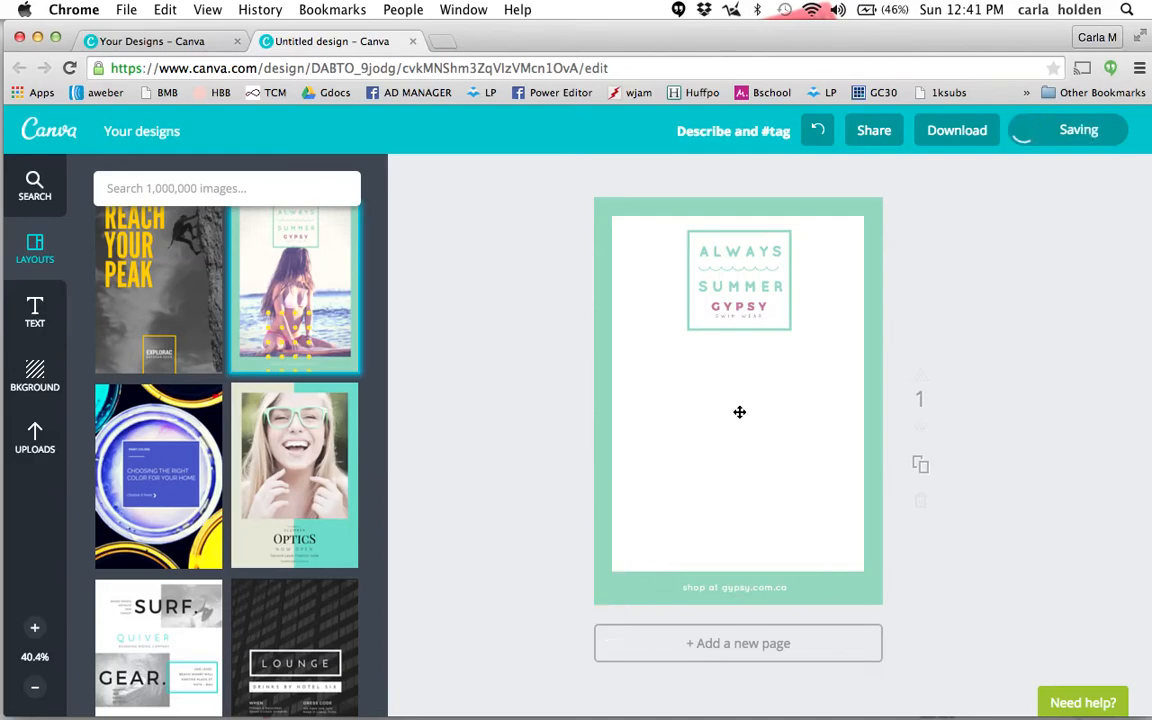
Step: Remove the word "SUMMER" from the heading text inside the green box
click(746, 292)
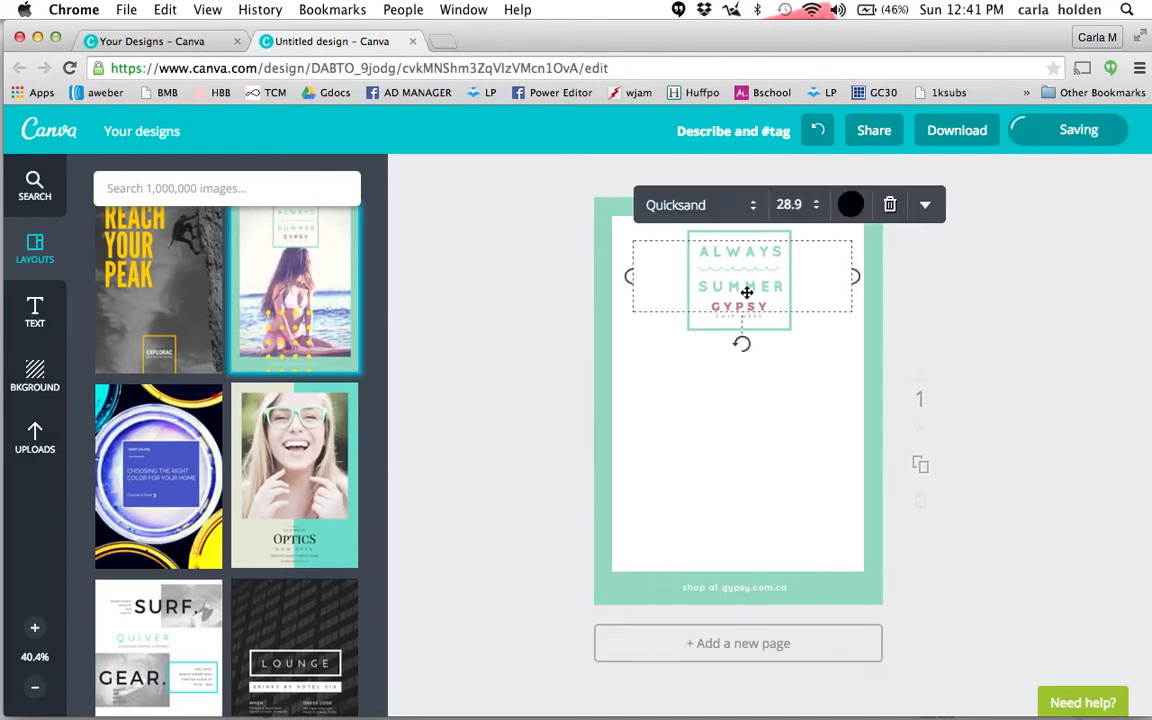
double_click(746, 292)
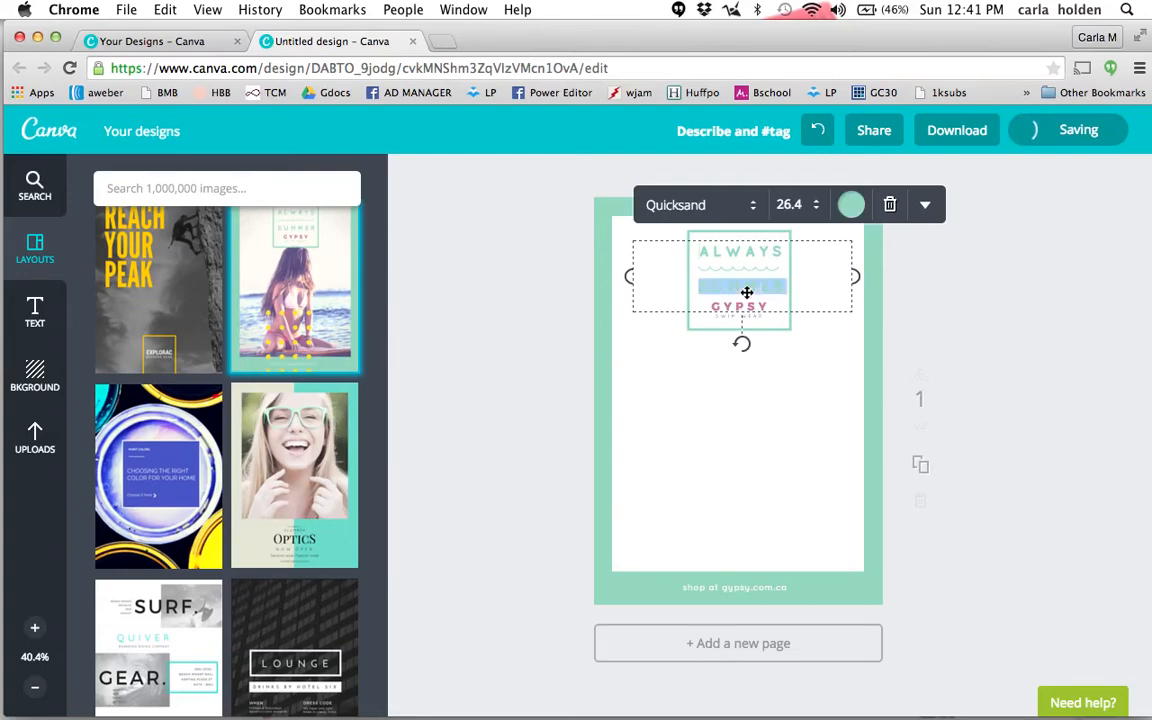
key(BackSpace)
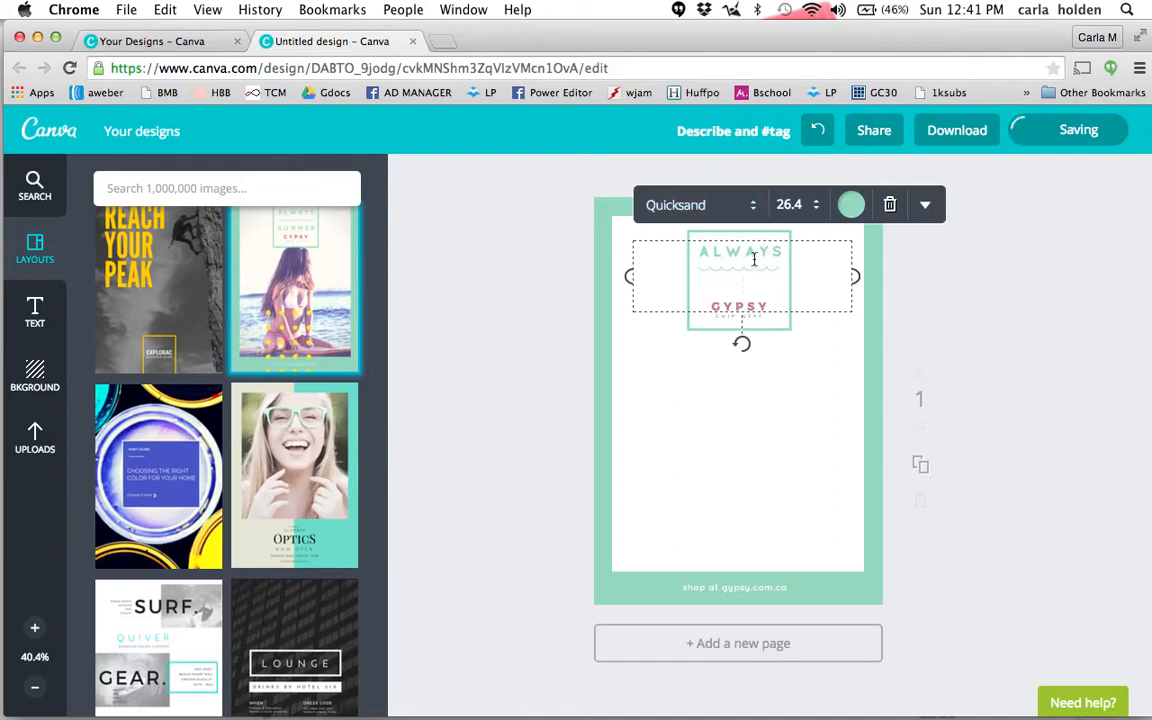
Step: Set the "ALWAYS" heading text to the Pacifico font at size 28
click(752, 206)
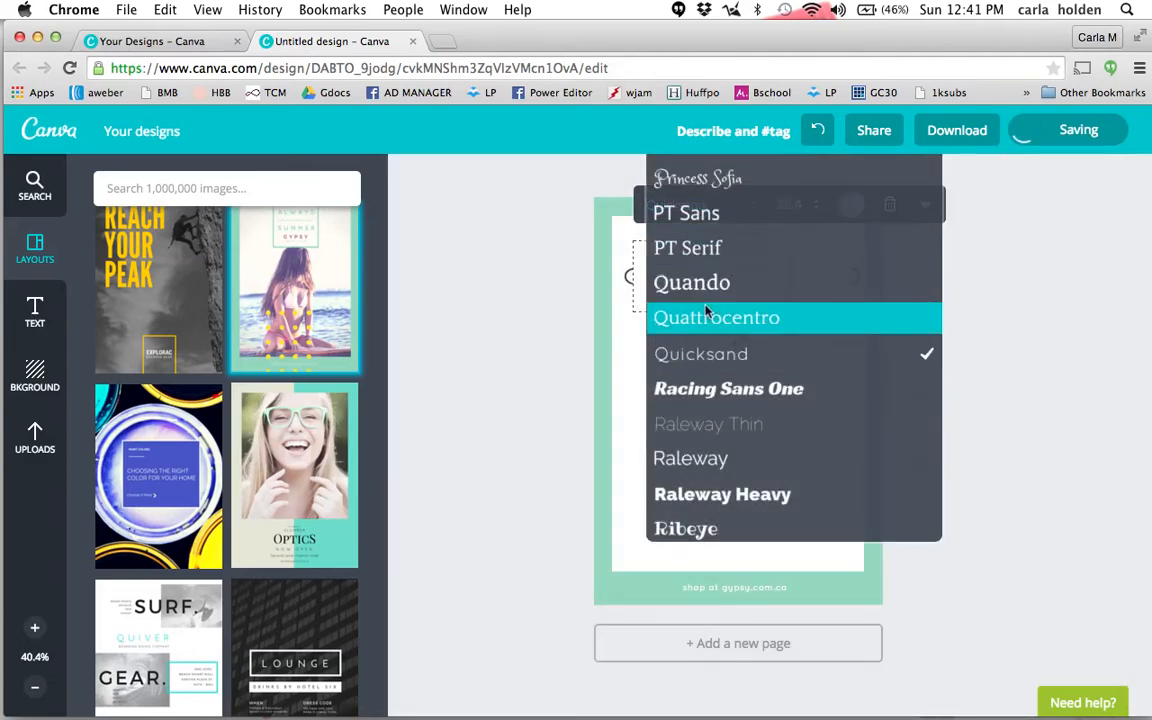
scroll(707, 312, up, 5)
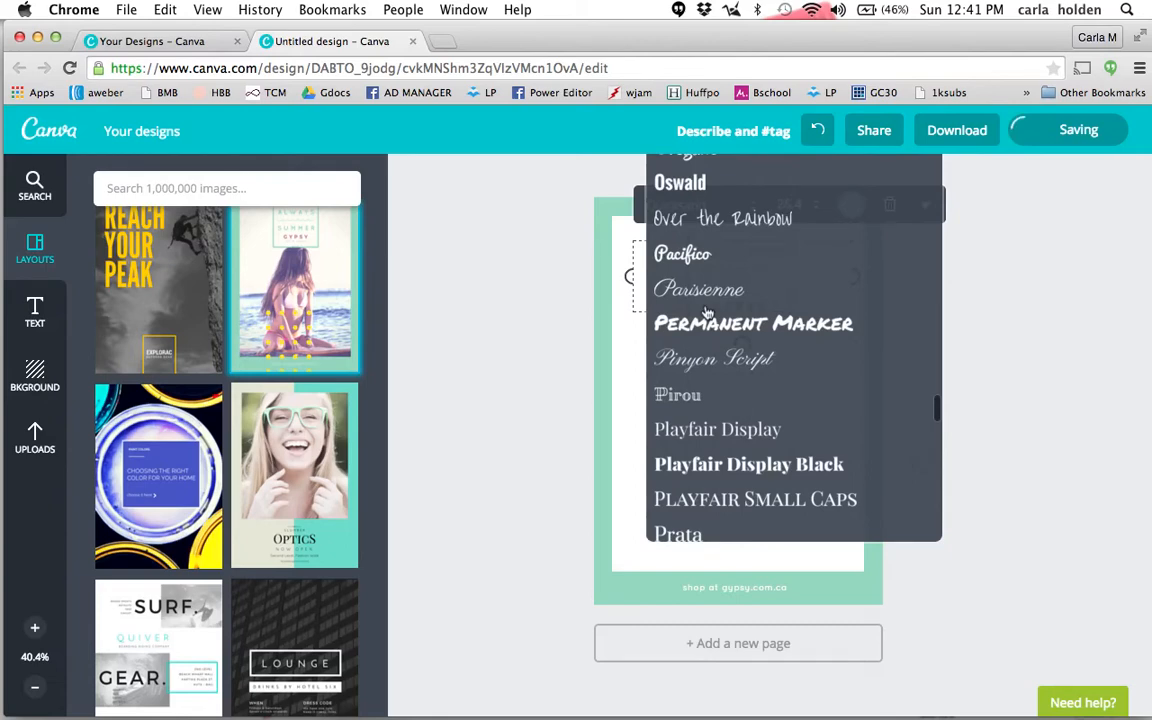
click(690, 254)
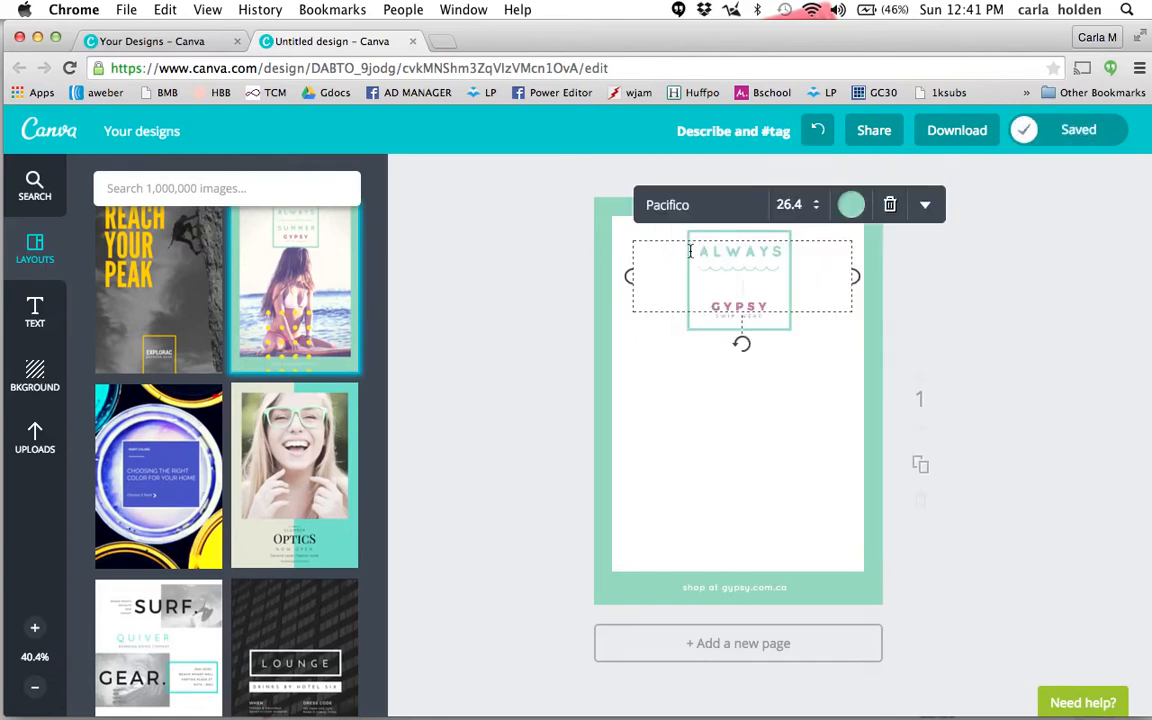
click(817, 208)
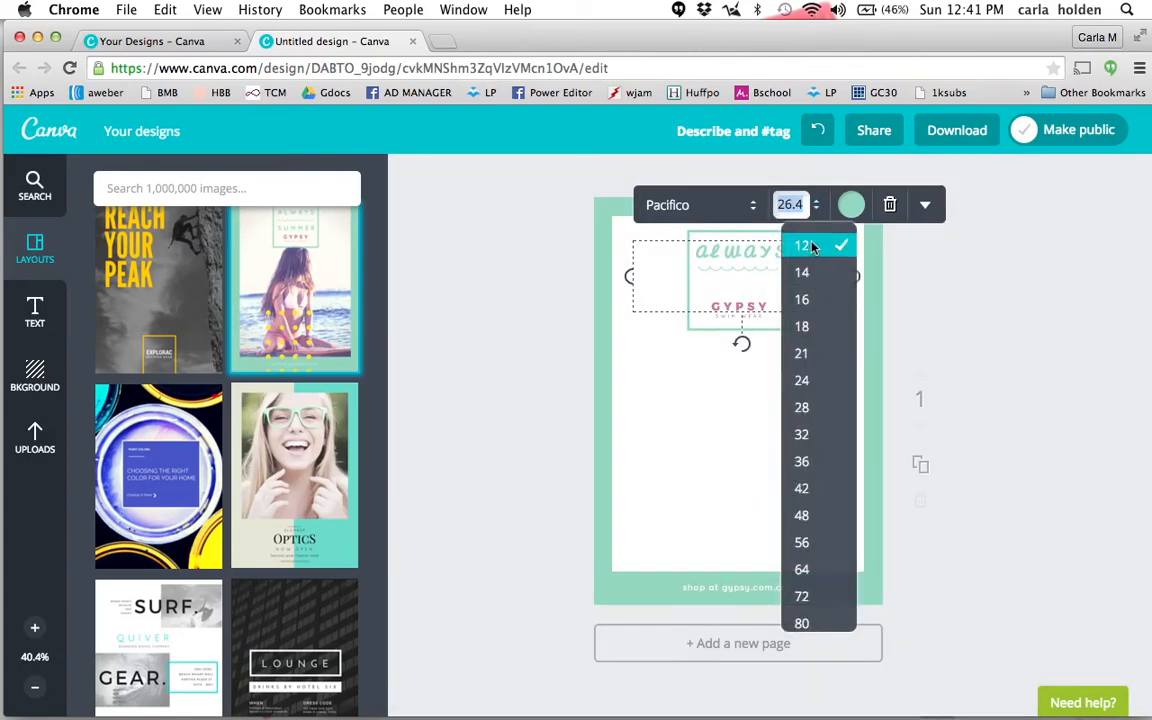
click(806, 410)
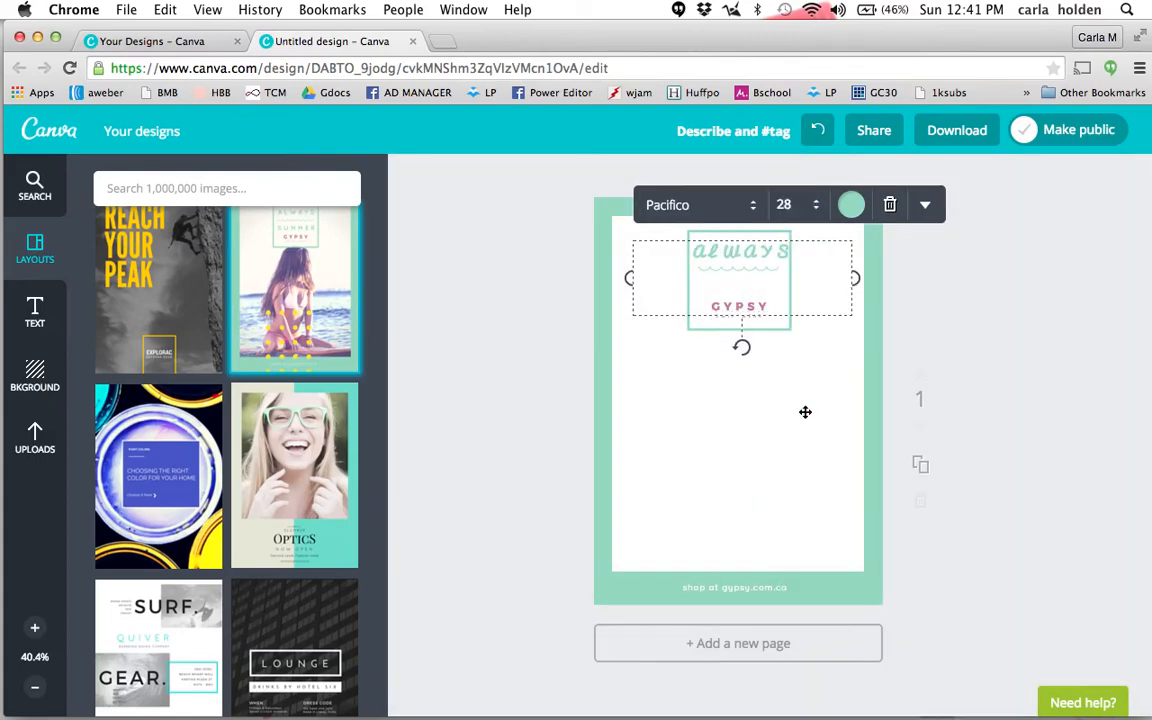
Step: Try pink and mint green on the "always" heading, and settle on yellow as its text color
click(851, 205)
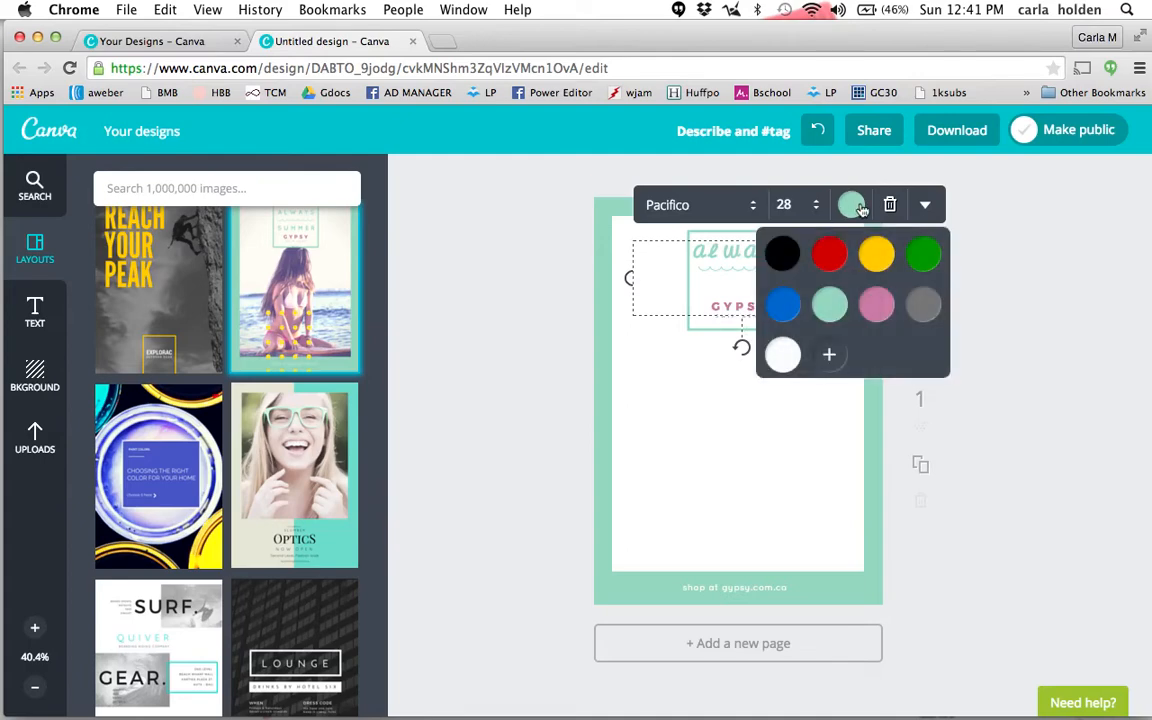
click(877, 306)
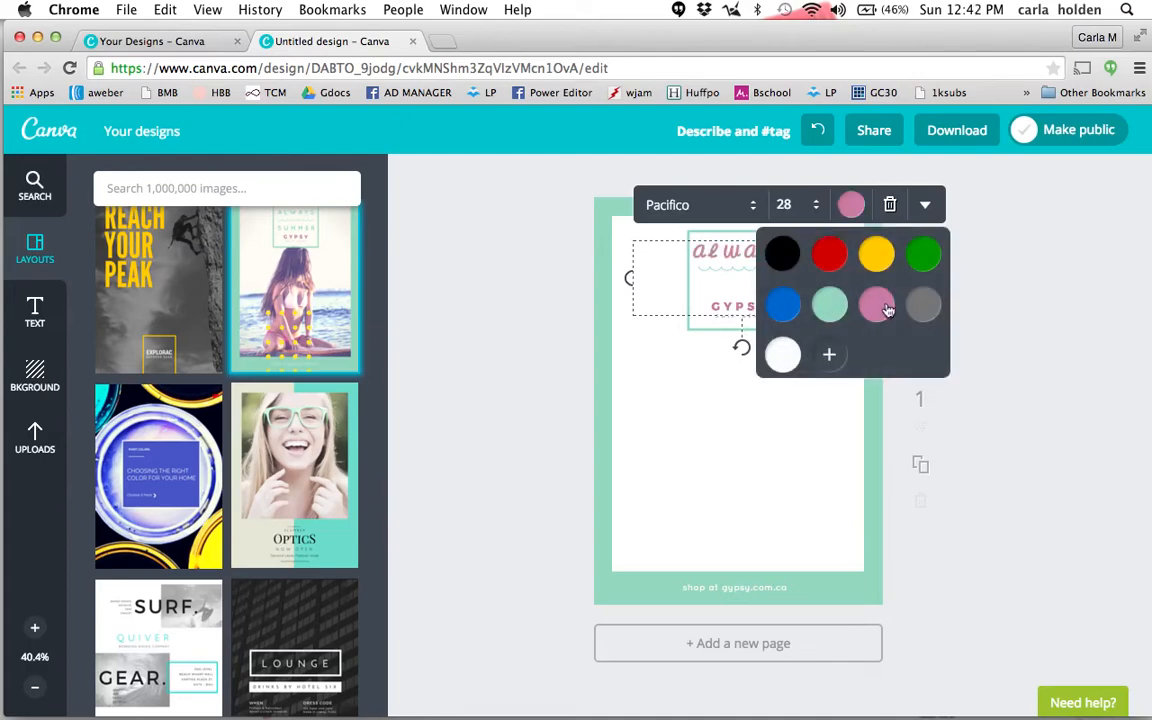
click(830, 312)
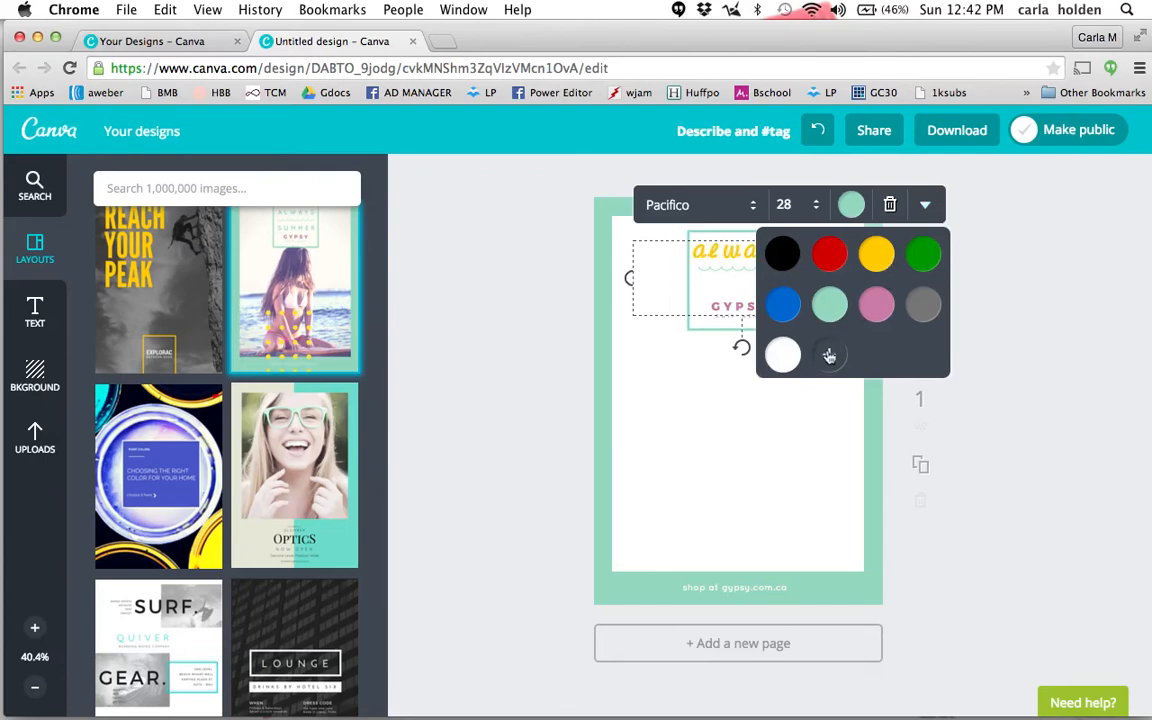
Step: Try right and left alignment on the "always" heading, ending with Center alignment
click(926, 205)
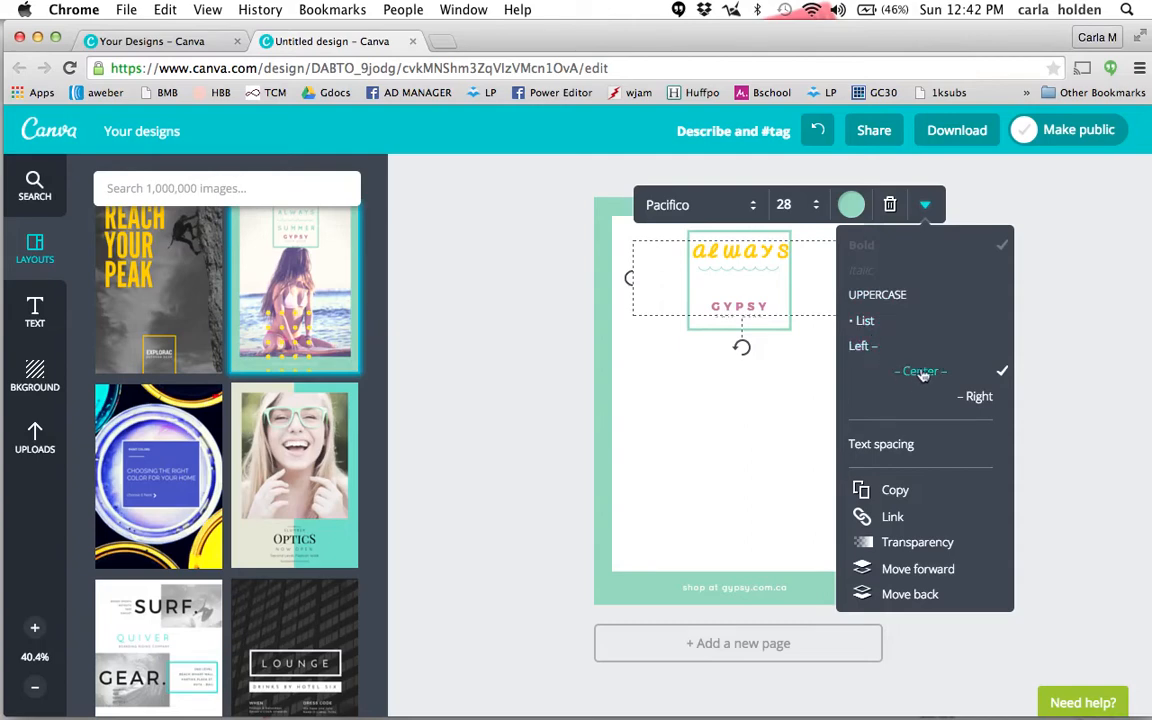
click(976, 398)
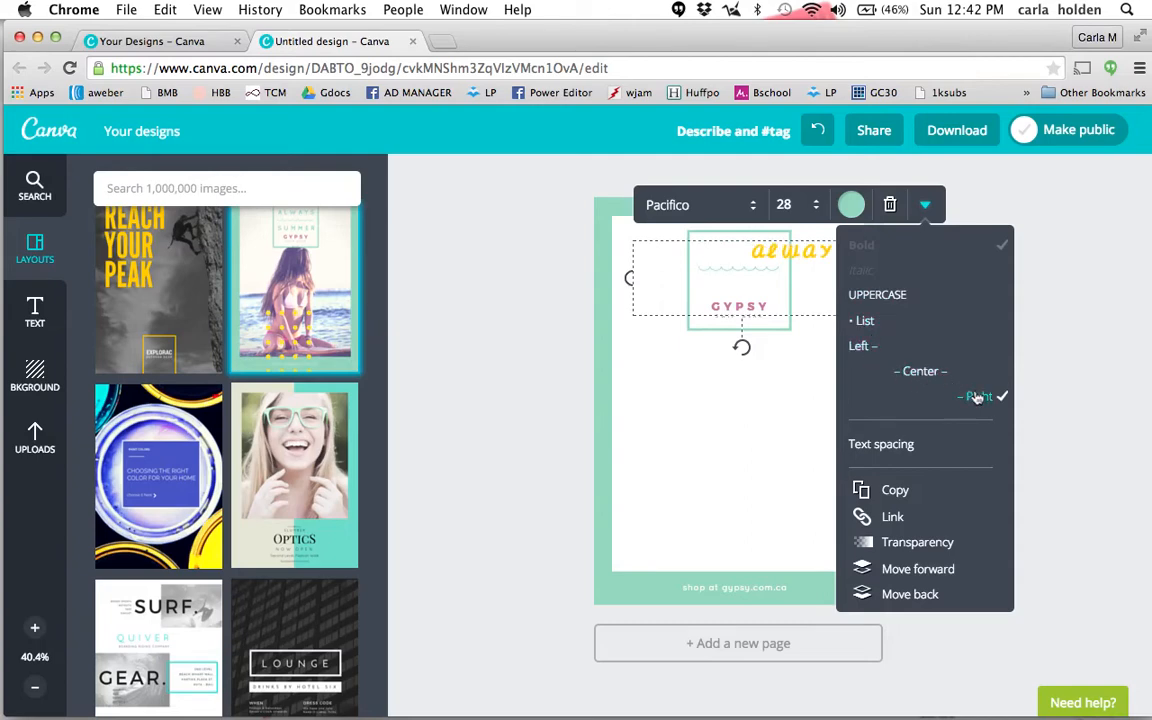
click(861, 347)
click(915, 371)
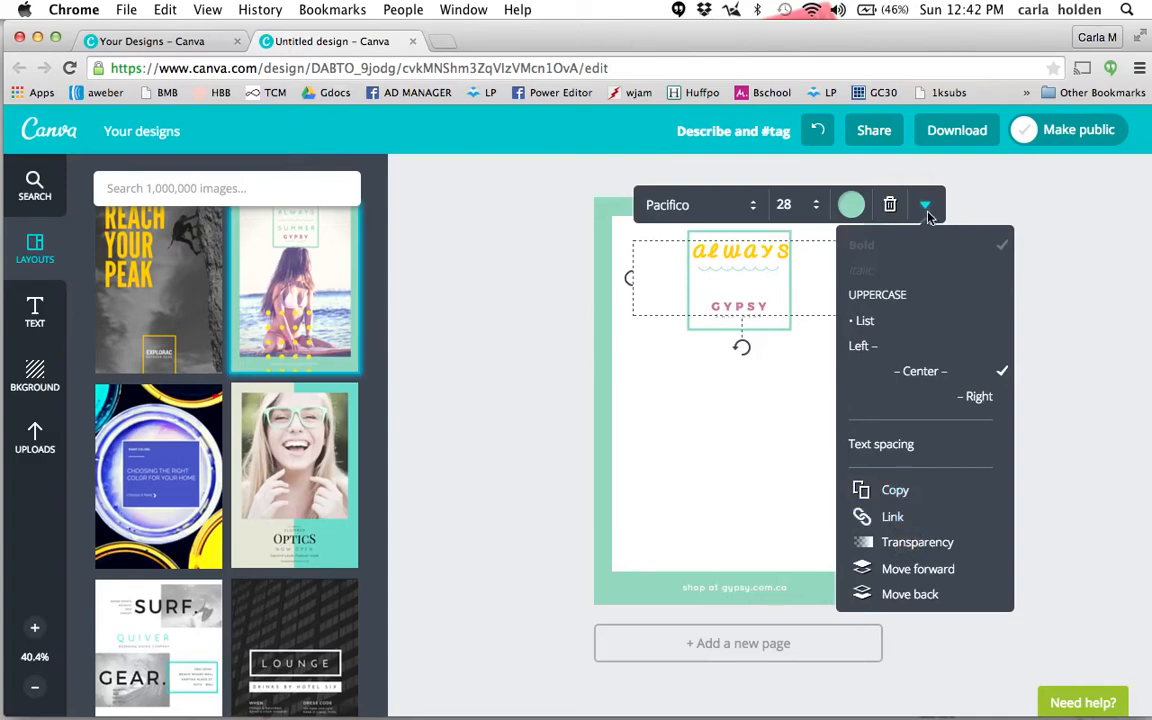
click(713, 460)
click(745, 308)
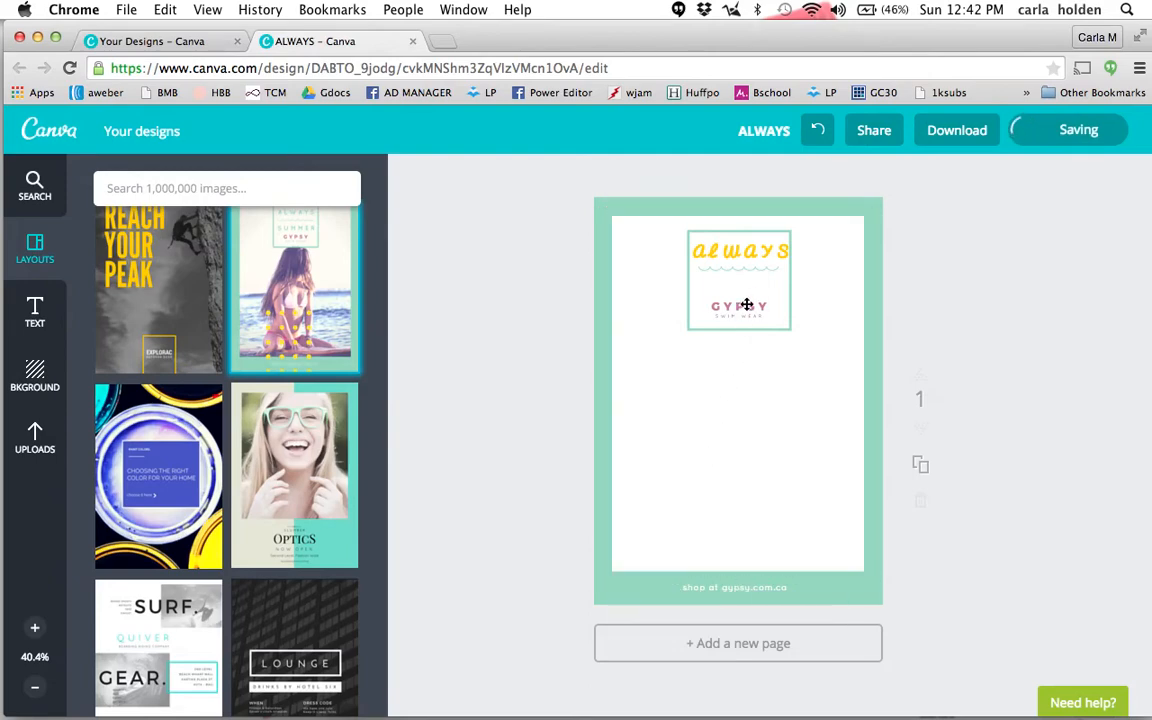
click(707, 303)
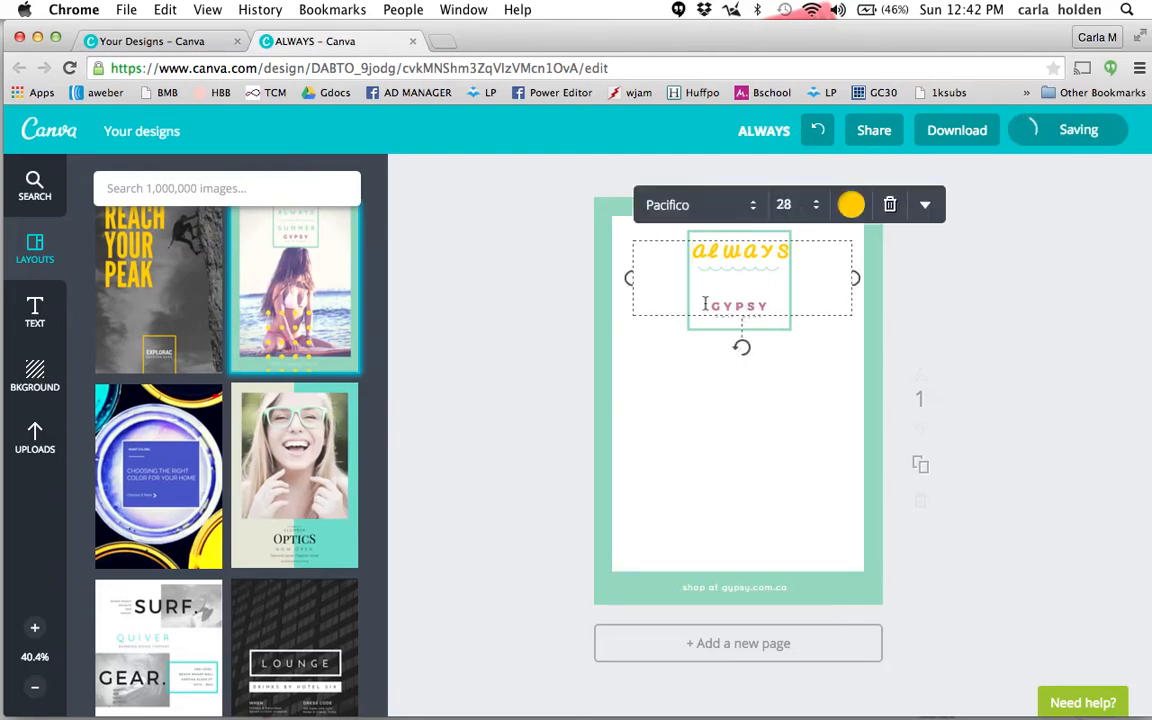
click(711, 291)
click(698, 281)
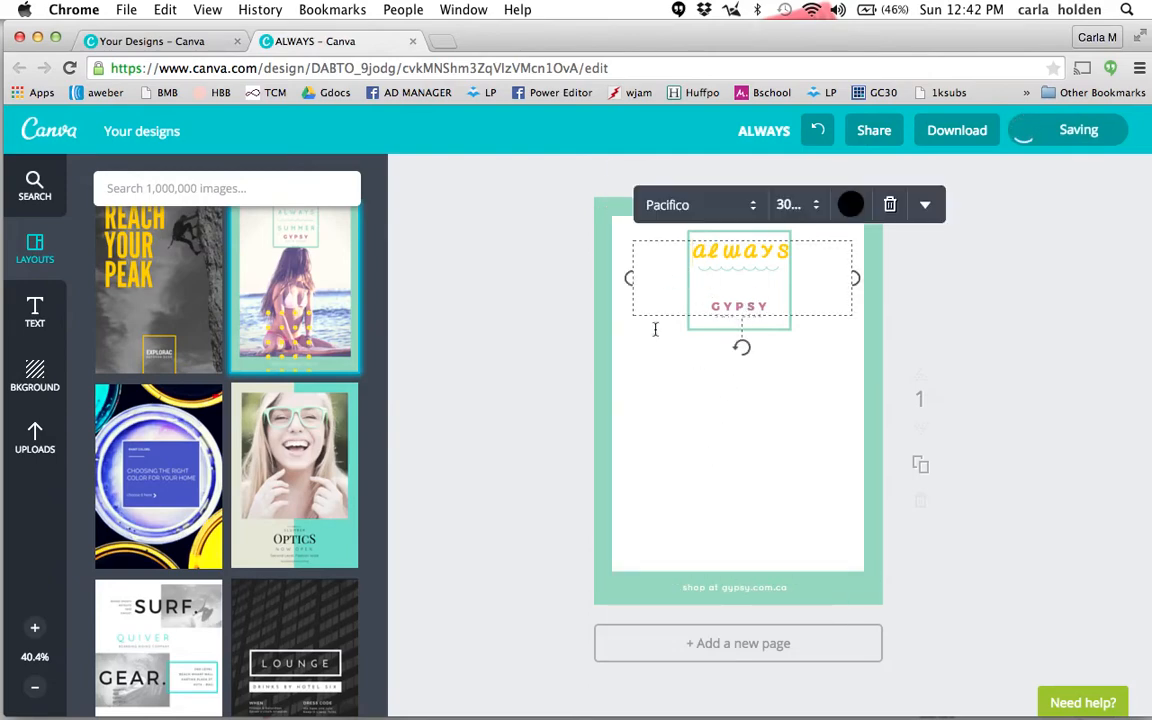
click(647, 404)
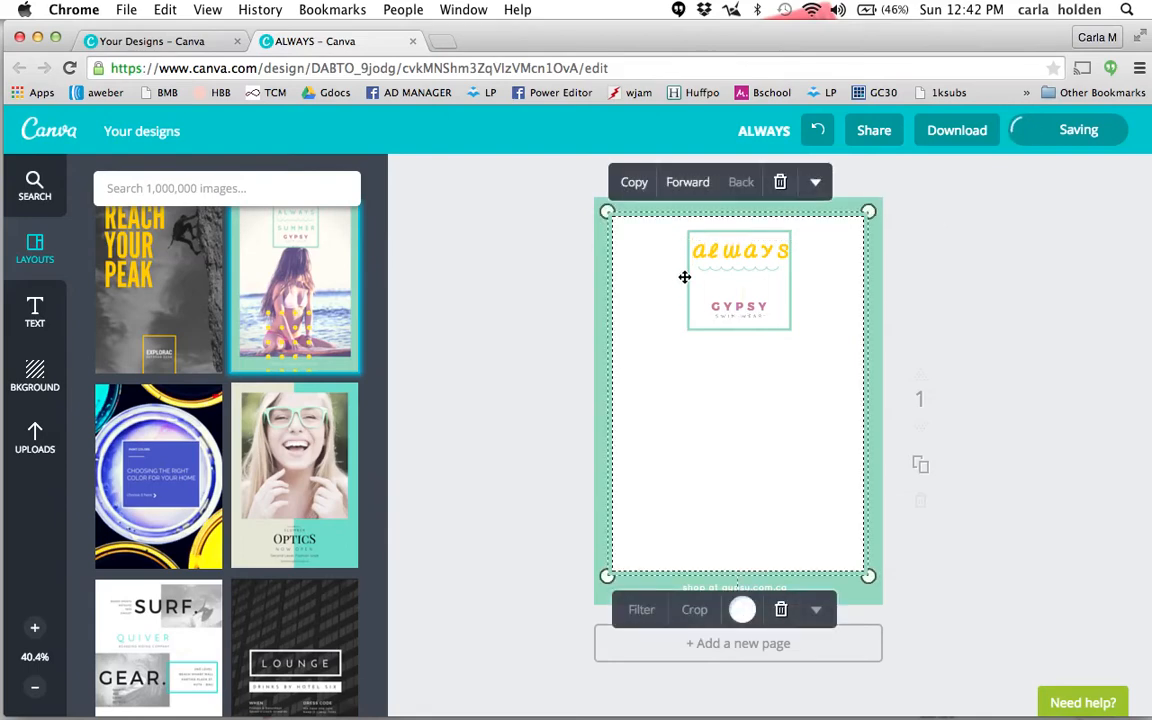
click(723, 256)
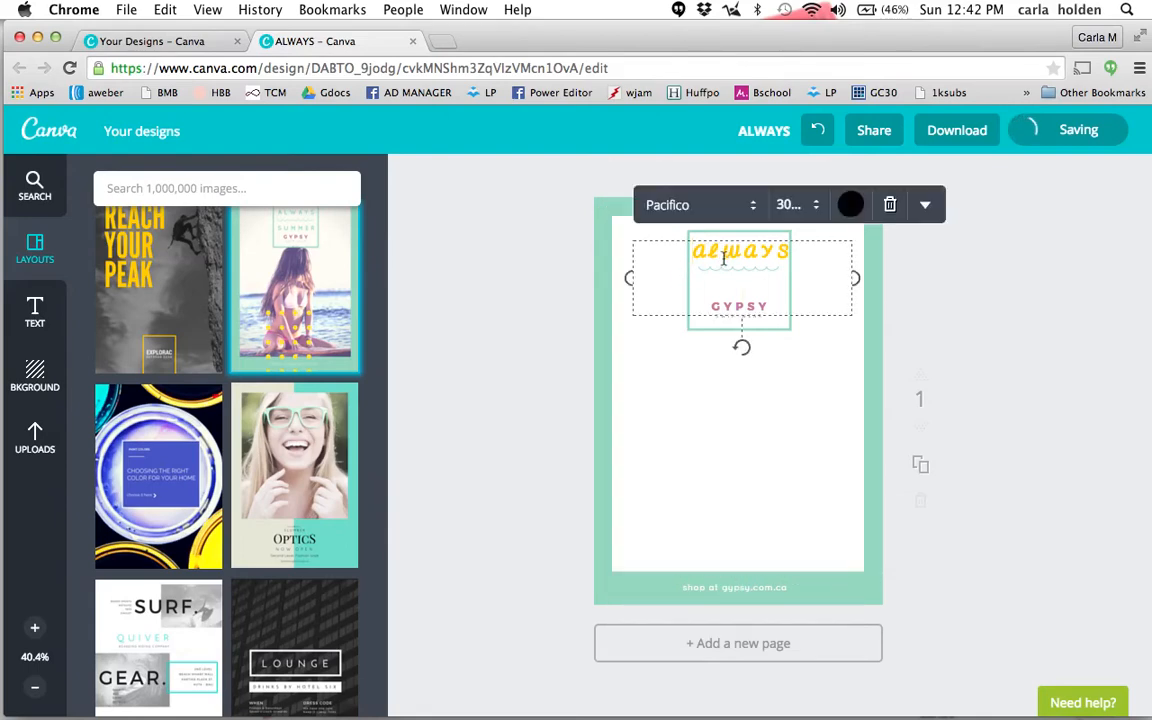
Step: Narrow the text box of the "always" heading slightly from its right side
click(853, 280)
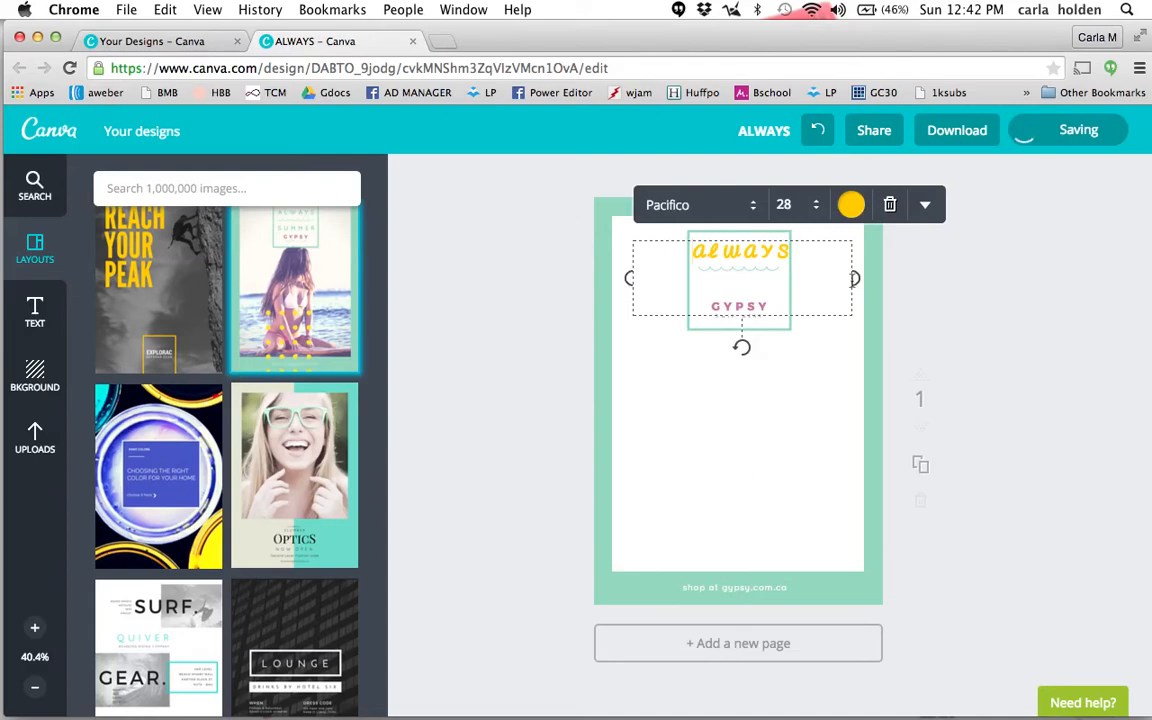
mouse_move(858, 279)
mouse_down()
mouse_move(895, 279)
mouse_move(852, 282)
mouse_up()
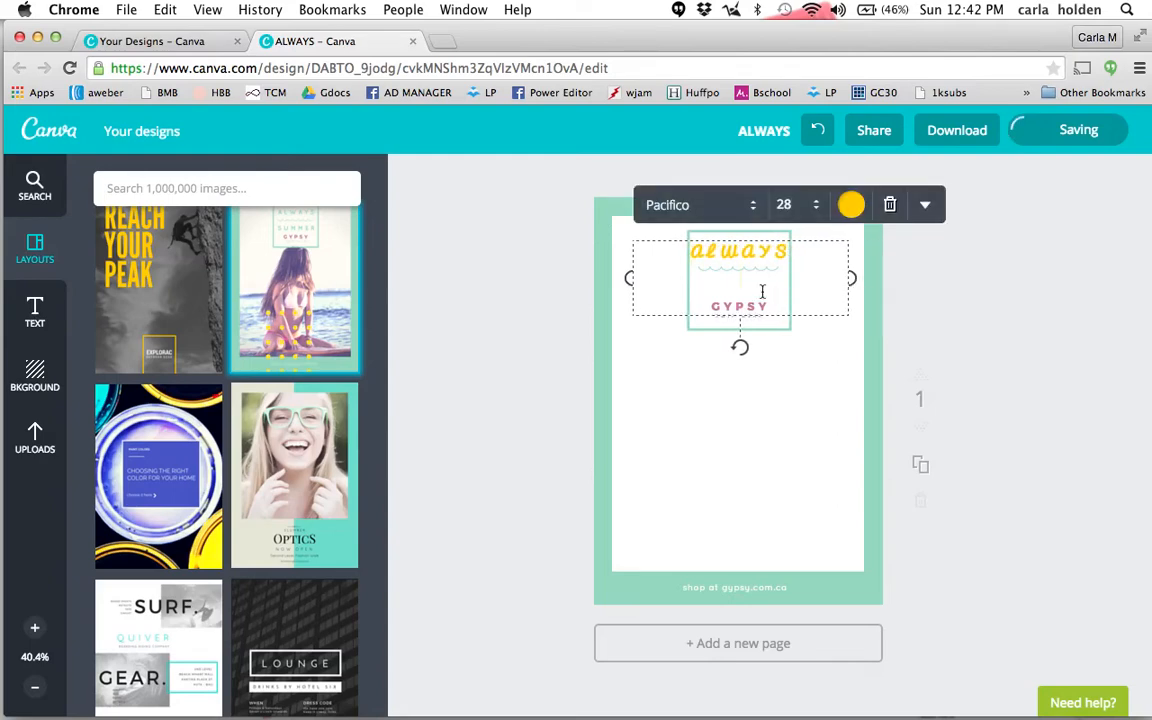
click(760, 383)
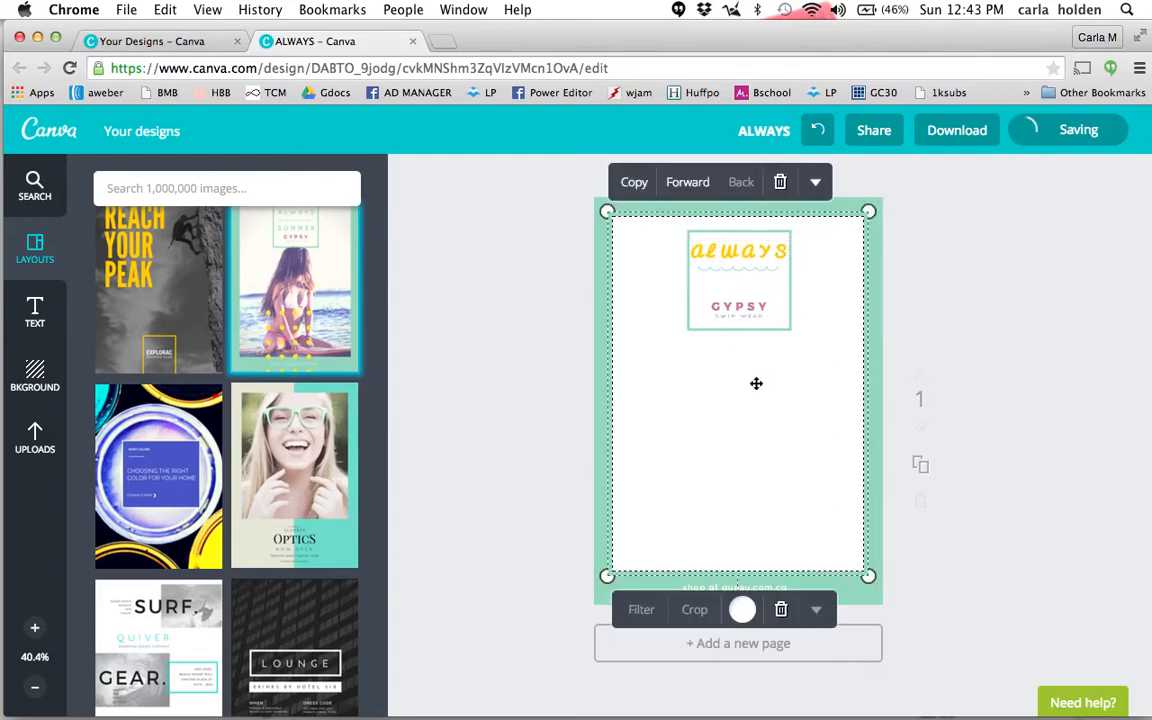
Step: Stretch the green outlined box across the full width of the white area and shorten it to enclose only the "always" heading
click(739, 327)
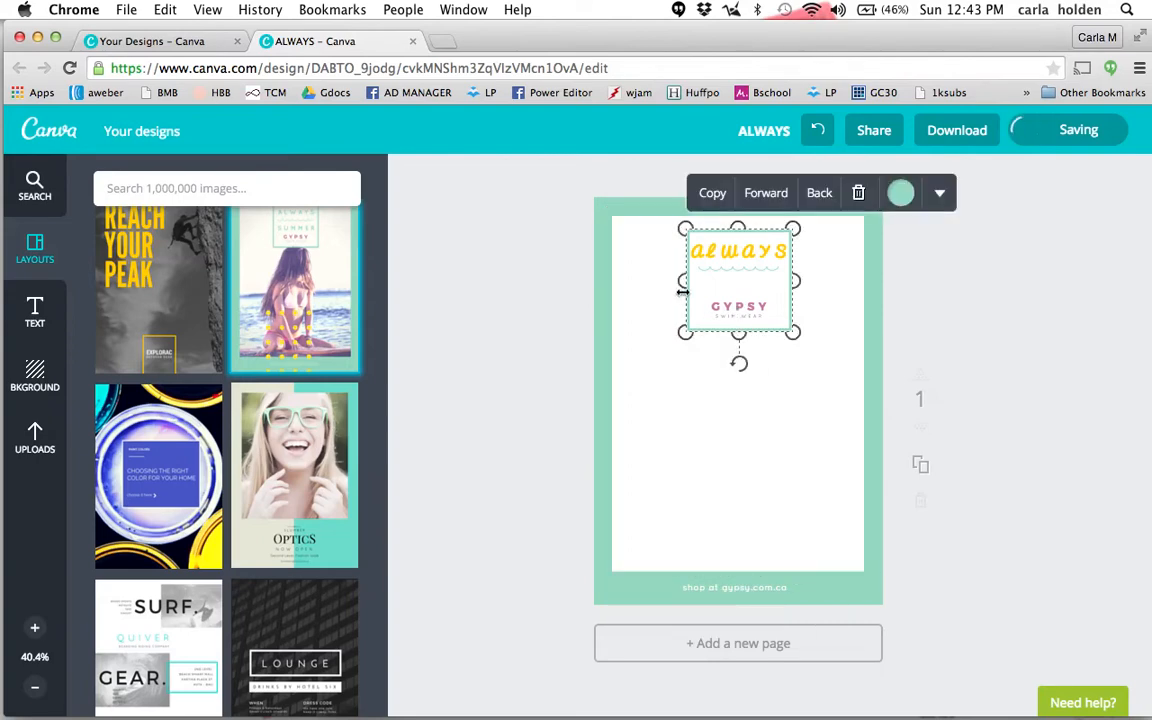
drag(682, 281, 607, 281)
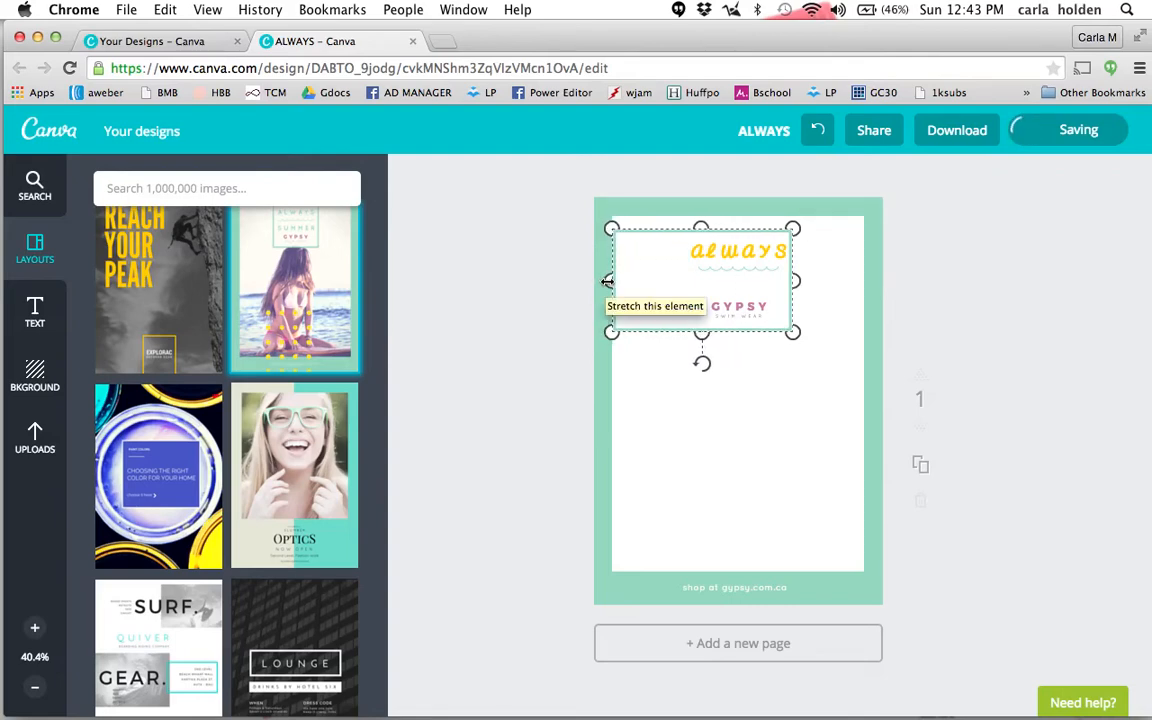
drag(794, 283, 869, 283)
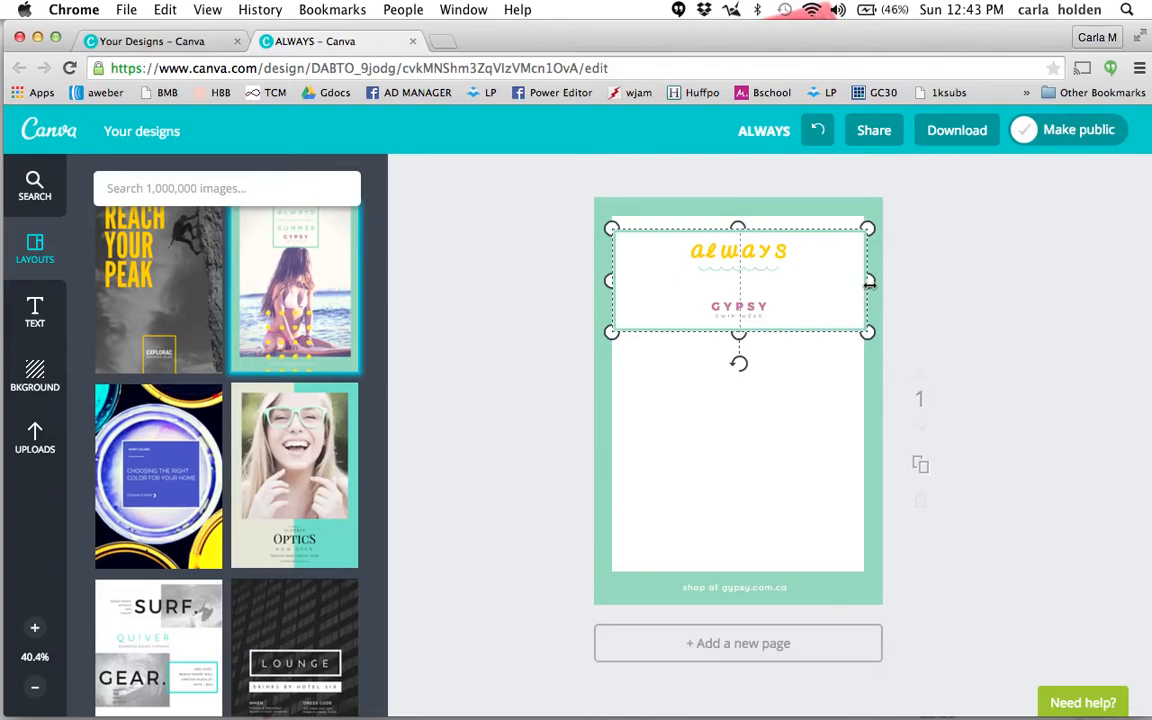
drag(870, 285, 868, 284)
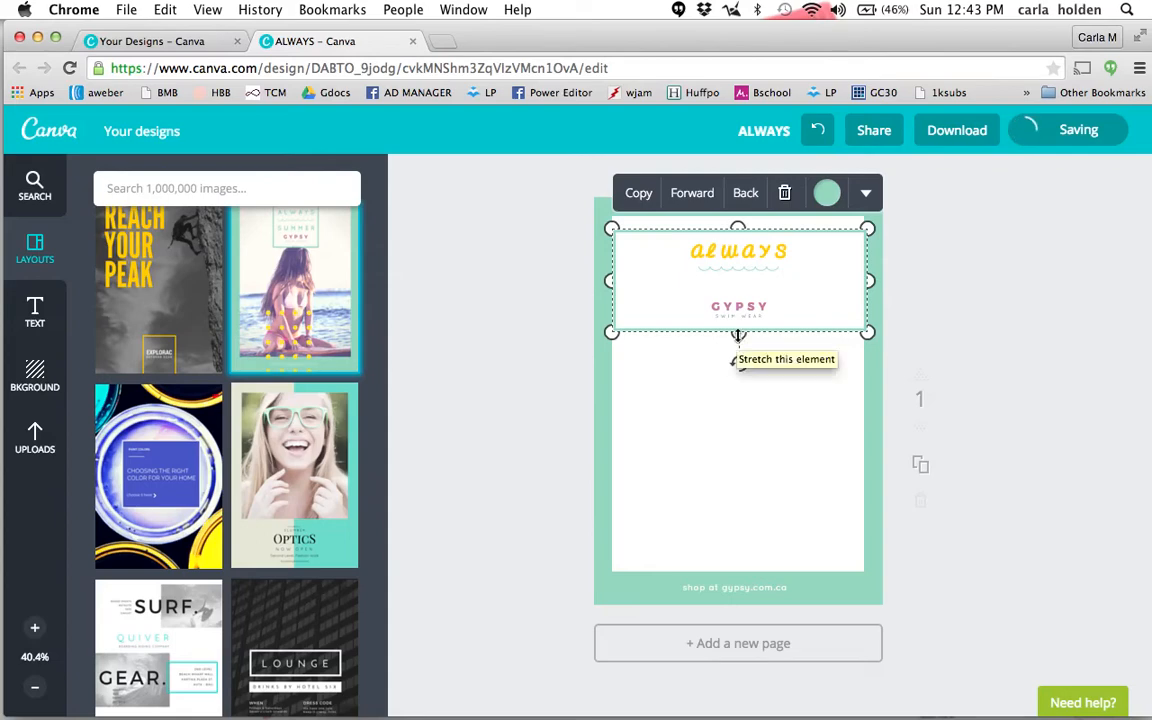
drag(738, 335, 737, 280)
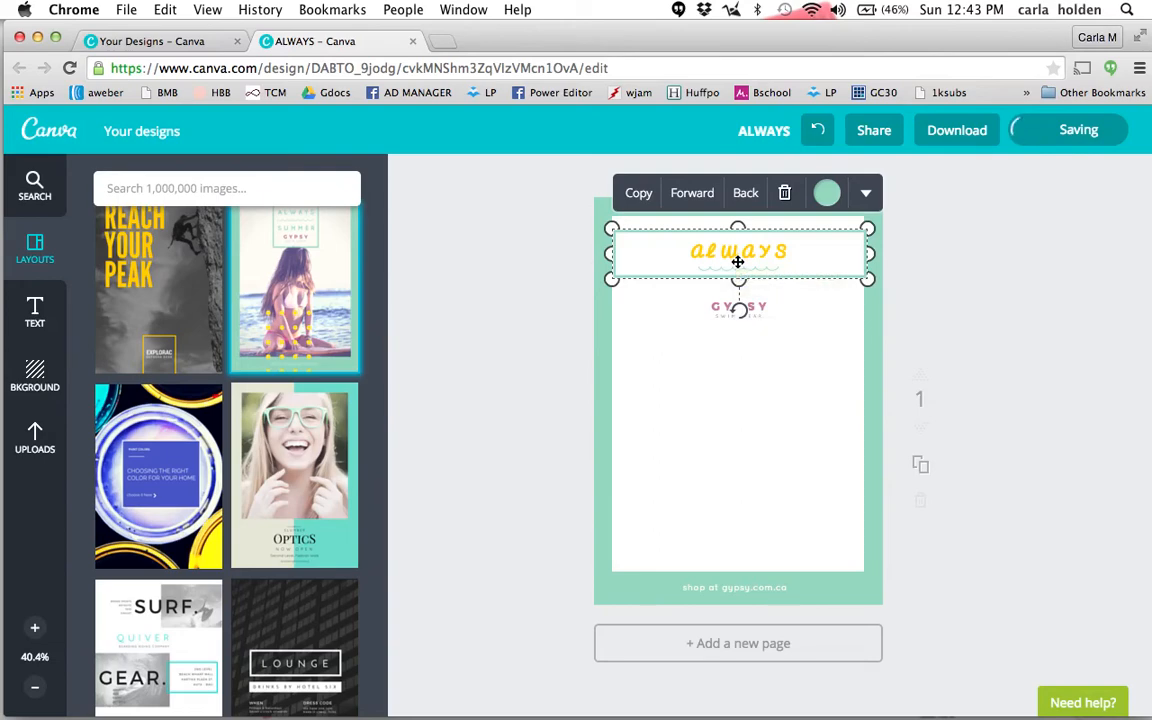
drag(737, 262, 737, 262)
Step: Delete the small "SWIM WEAR" text beneath "GYPSY"
click(745, 311)
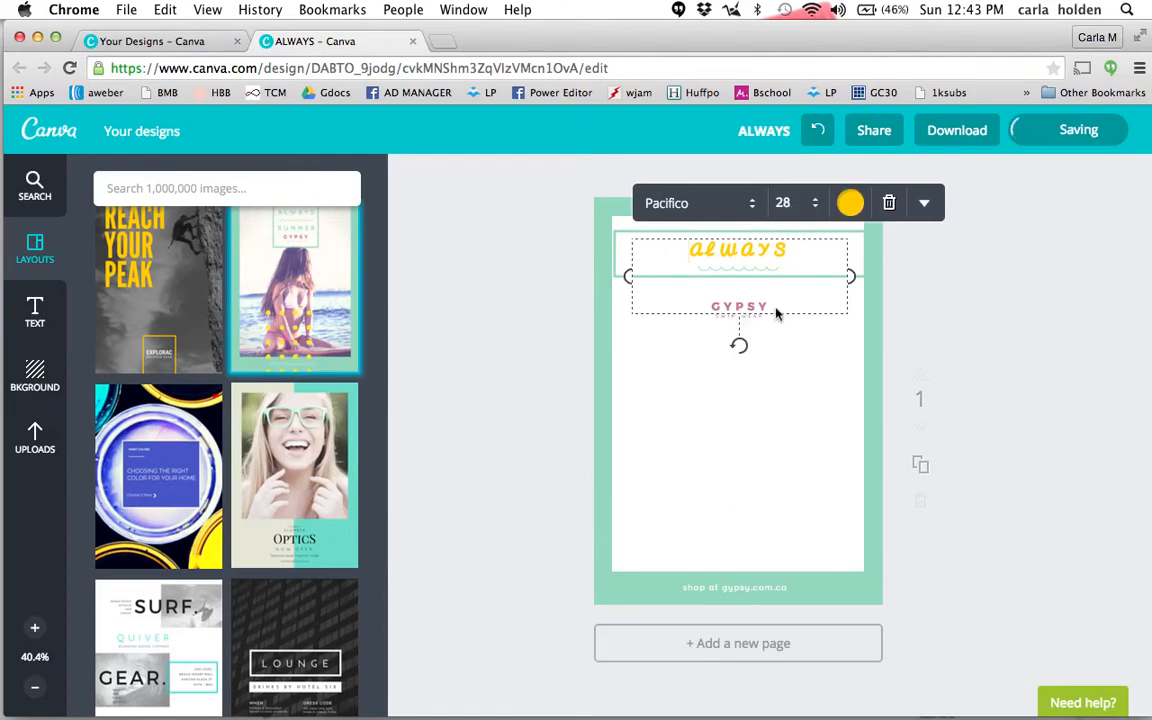
click(753, 369)
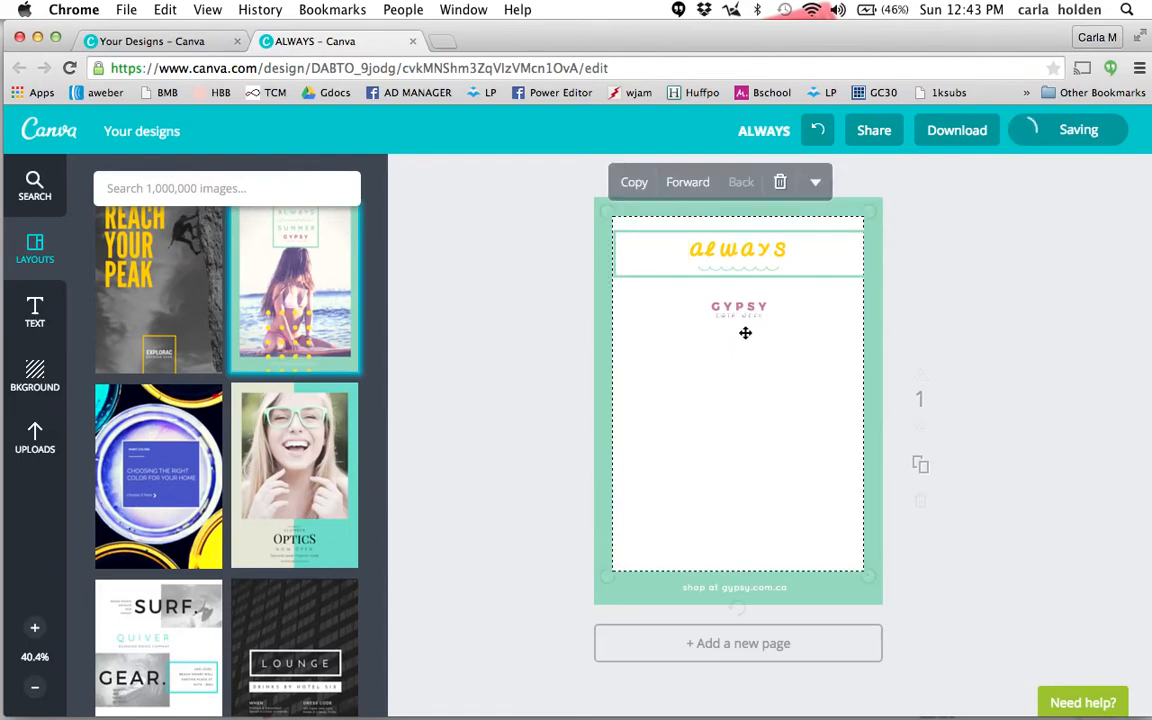
click(734, 320)
click(734, 320)
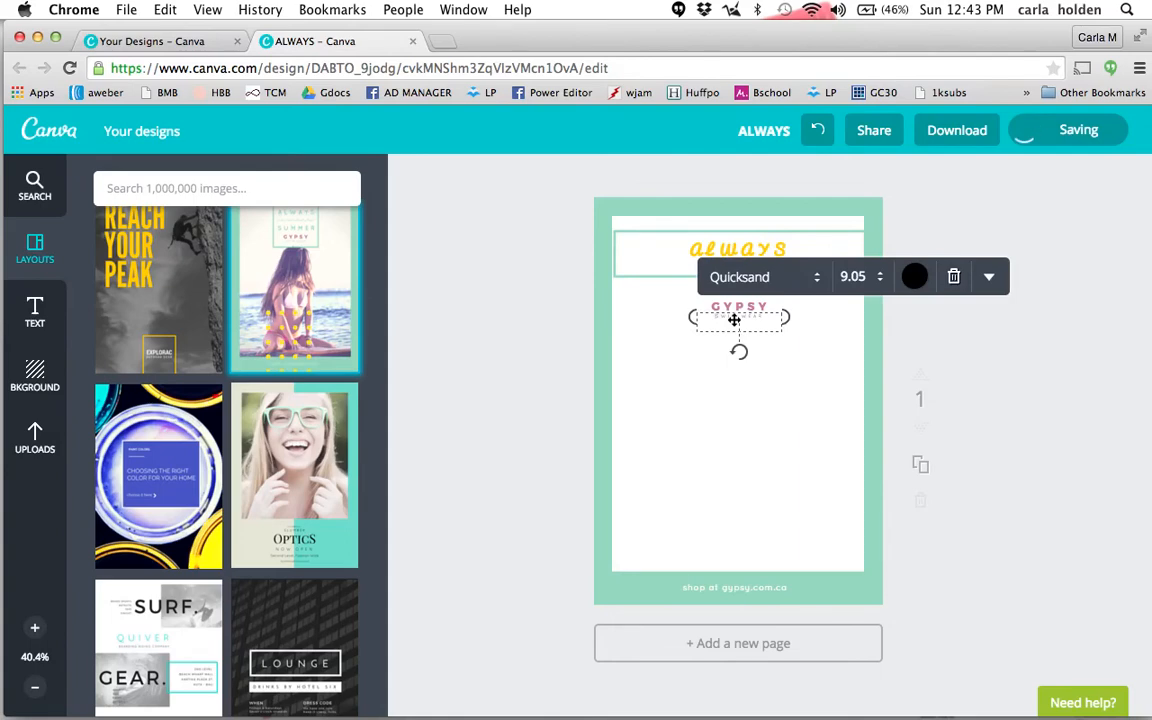
triple_click(754, 319)
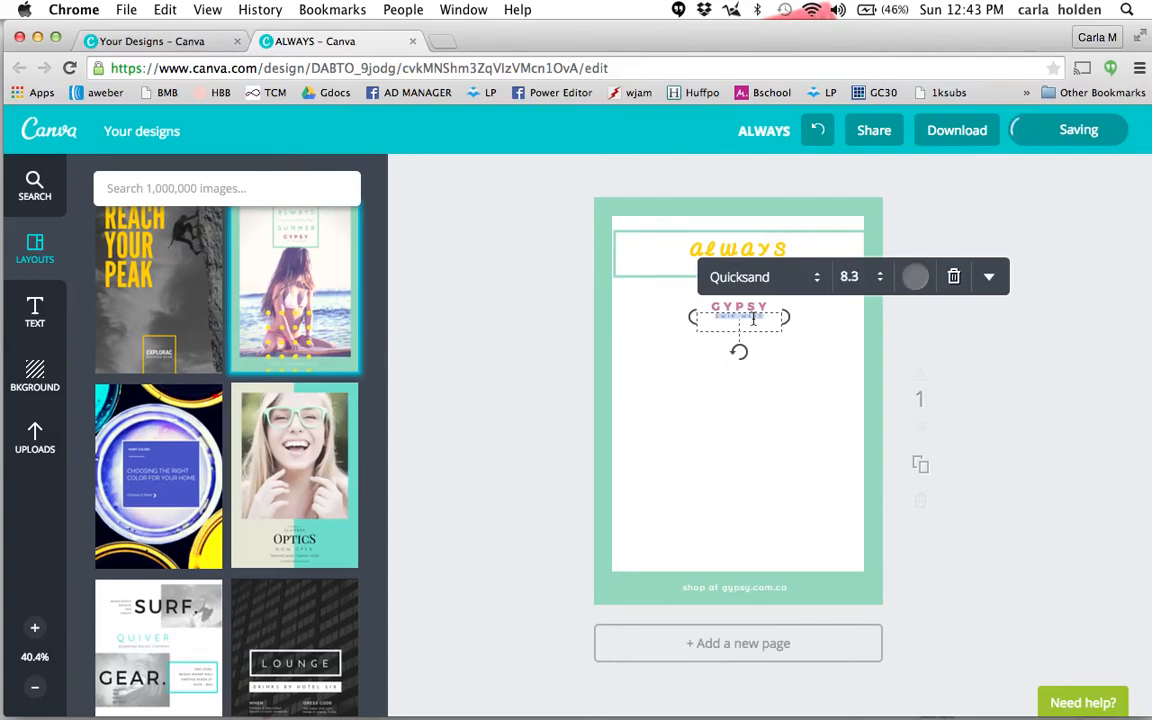
key(BackSpace)
click(738, 310)
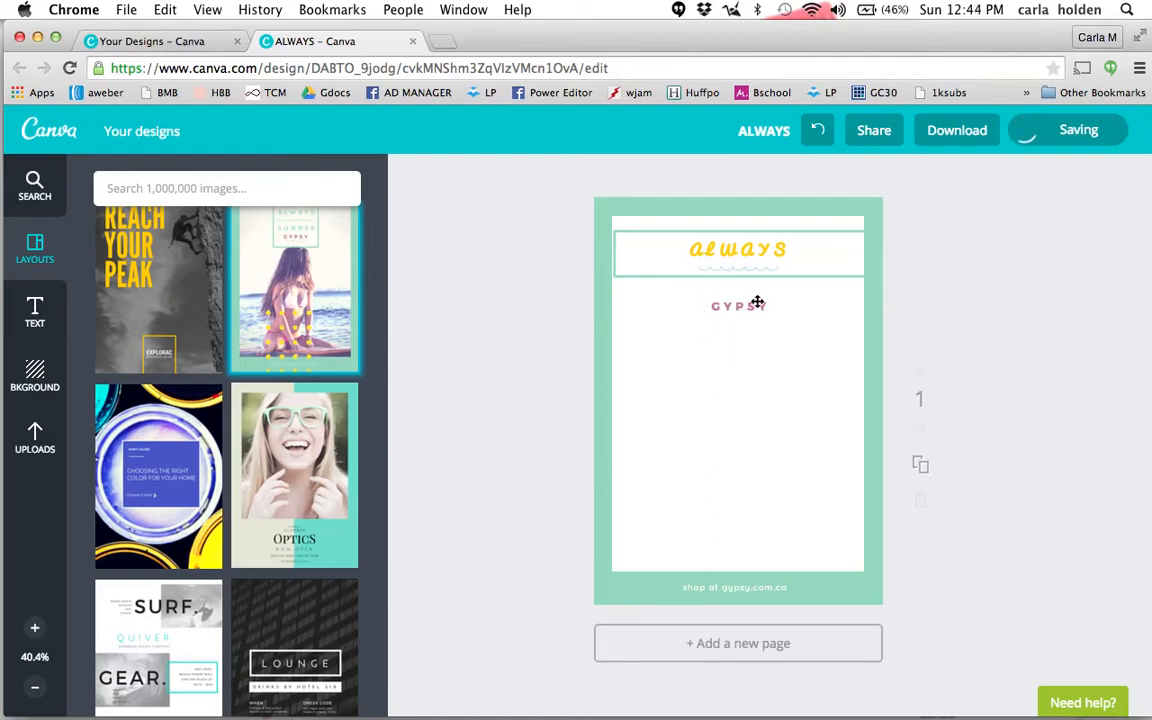
click(743, 309)
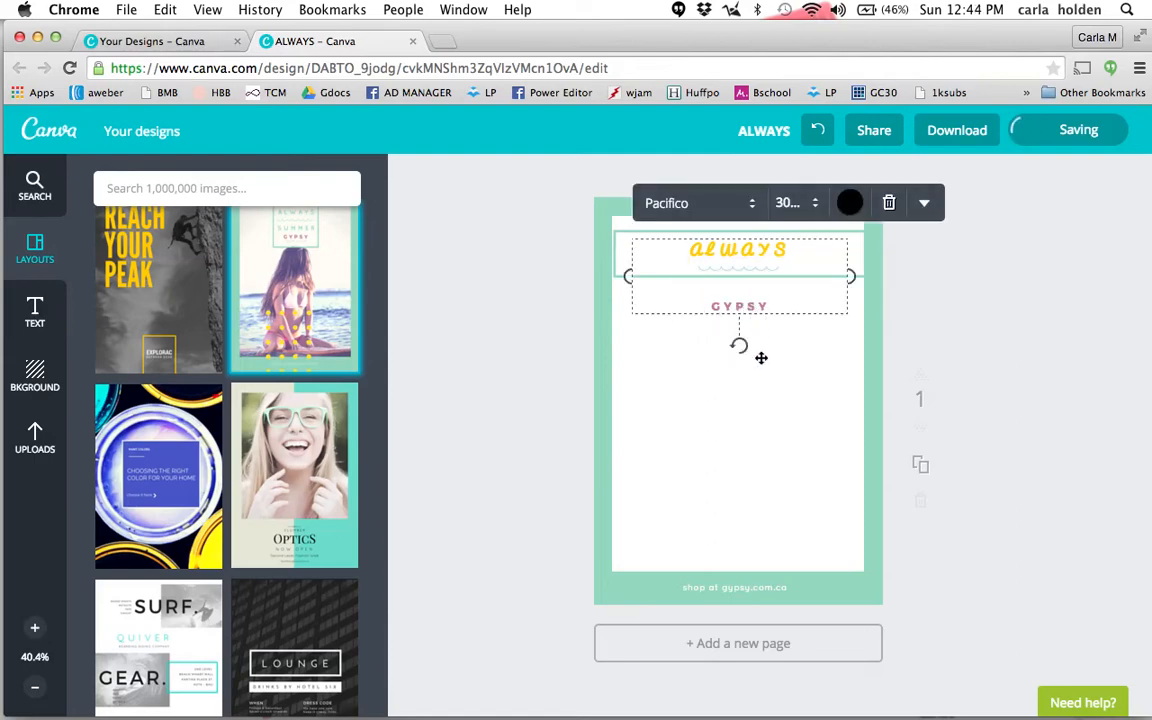
click(522, 419)
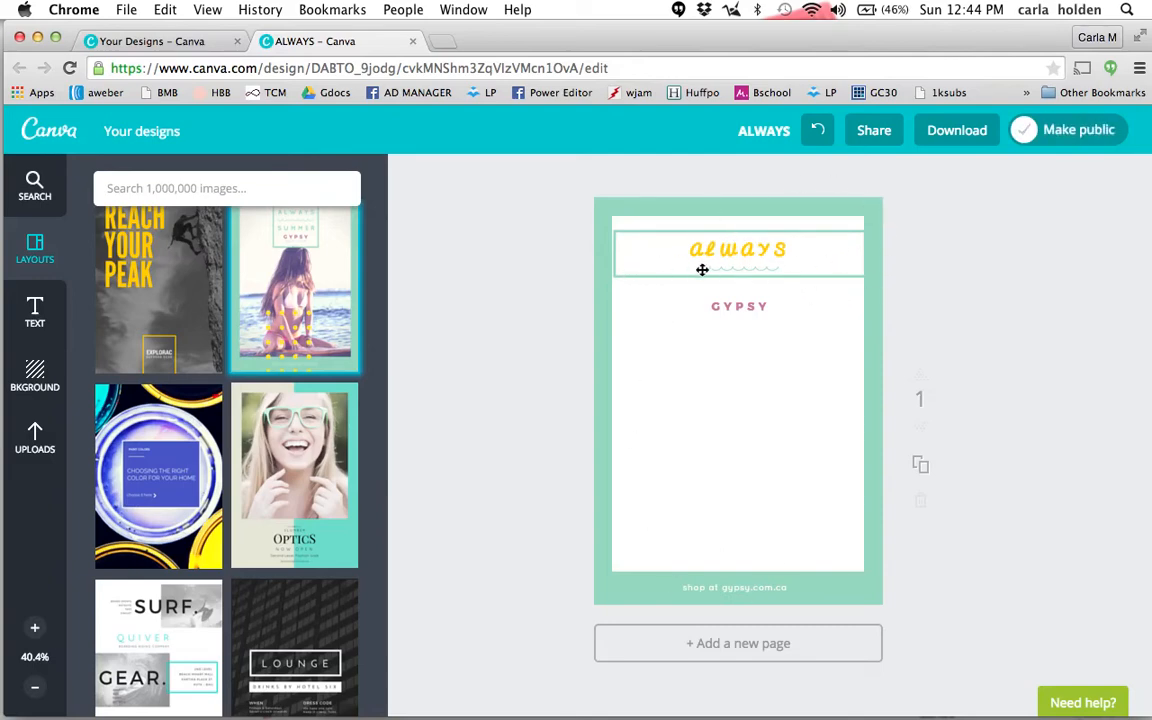
Step: Nudge the green outlined box slightly left so both its sides fit within the white area
click(663, 267)
click(620, 262)
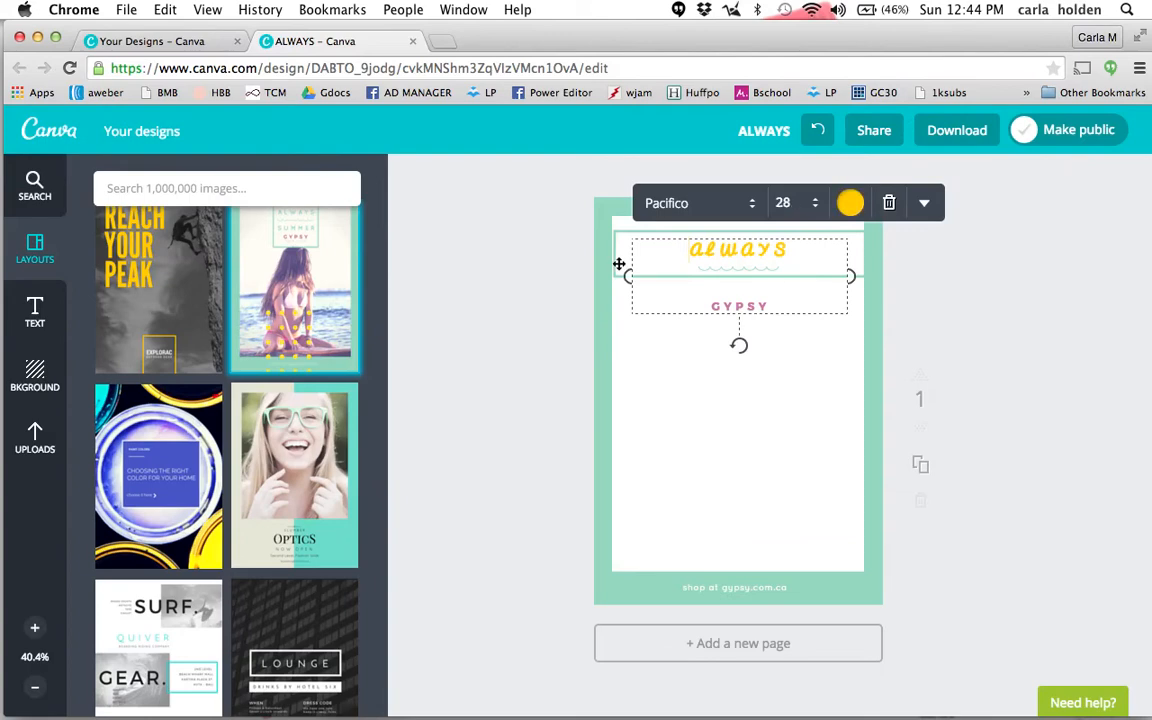
click(605, 262)
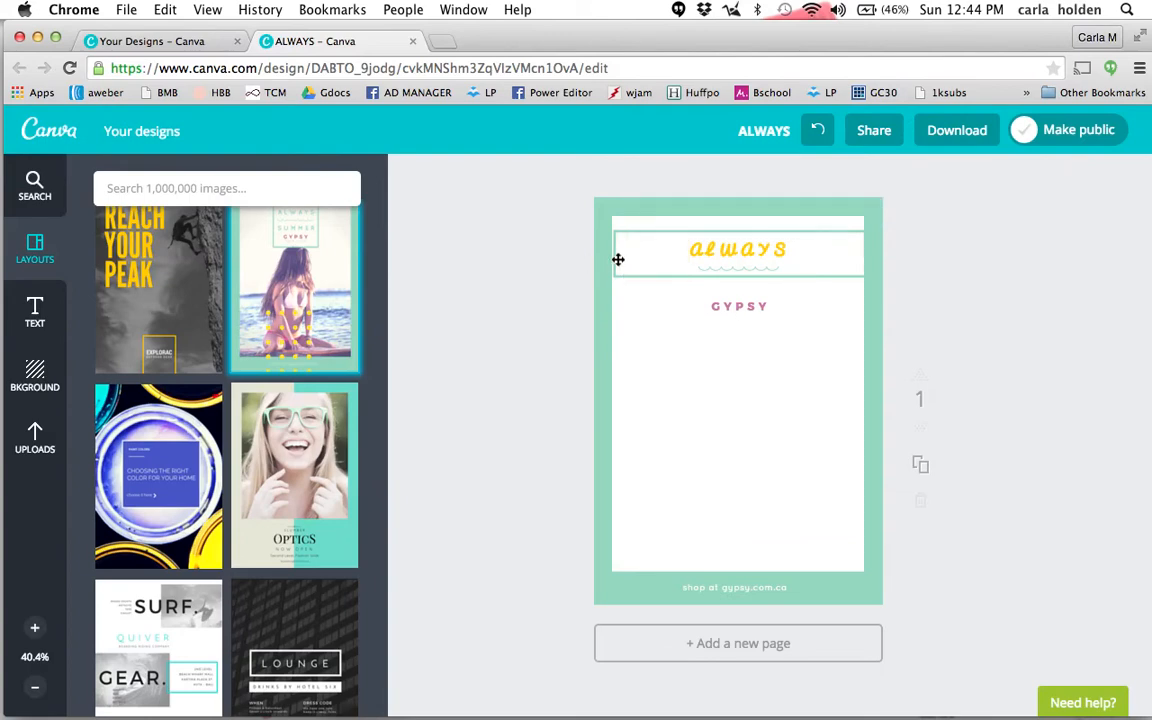
drag(615, 259, 615, 260)
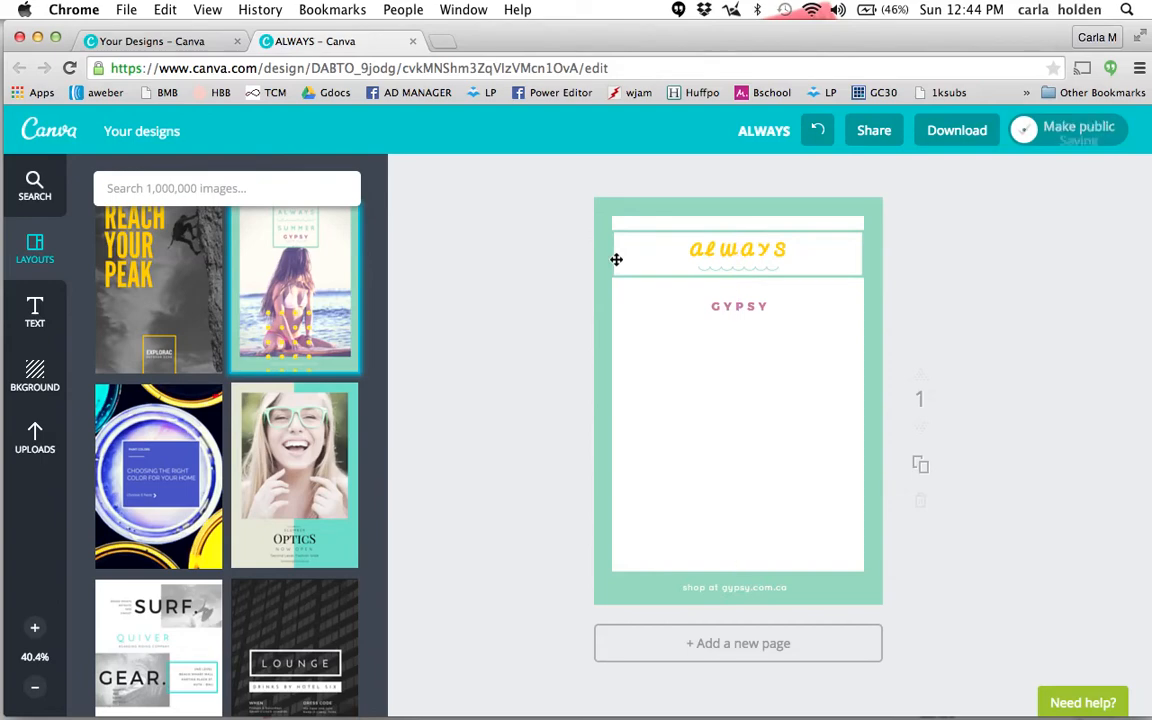
click(739, 314)
click(738, 306)
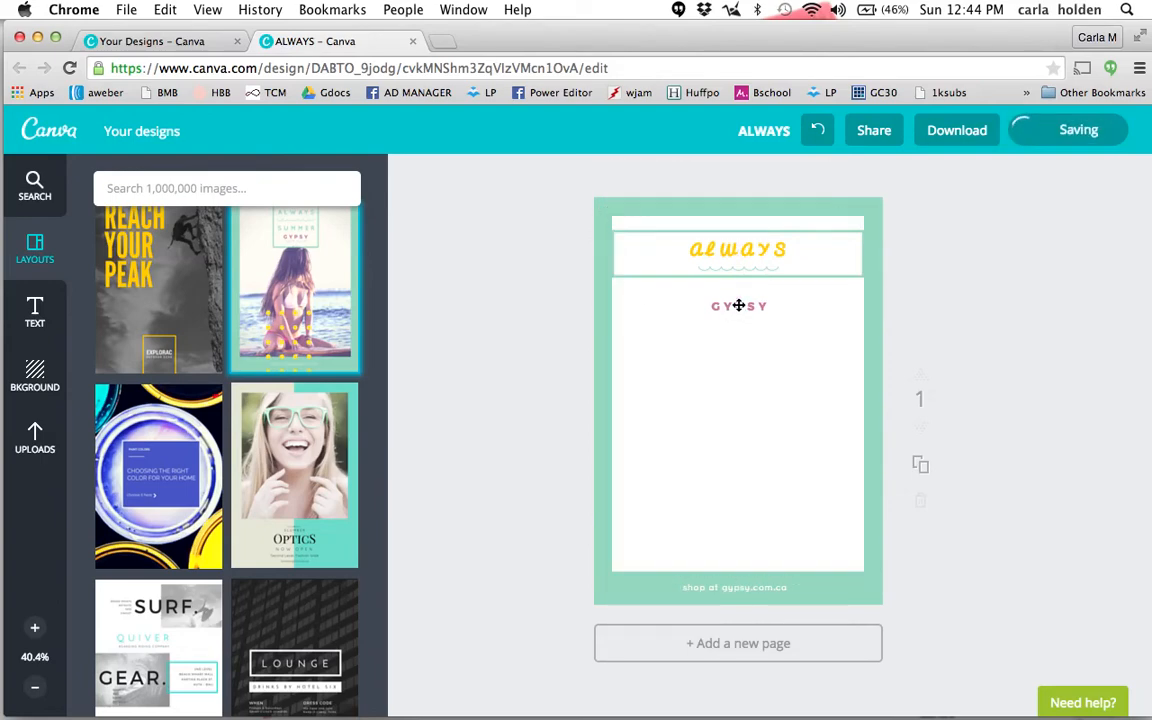
click(692, 357)
click(739, 306)
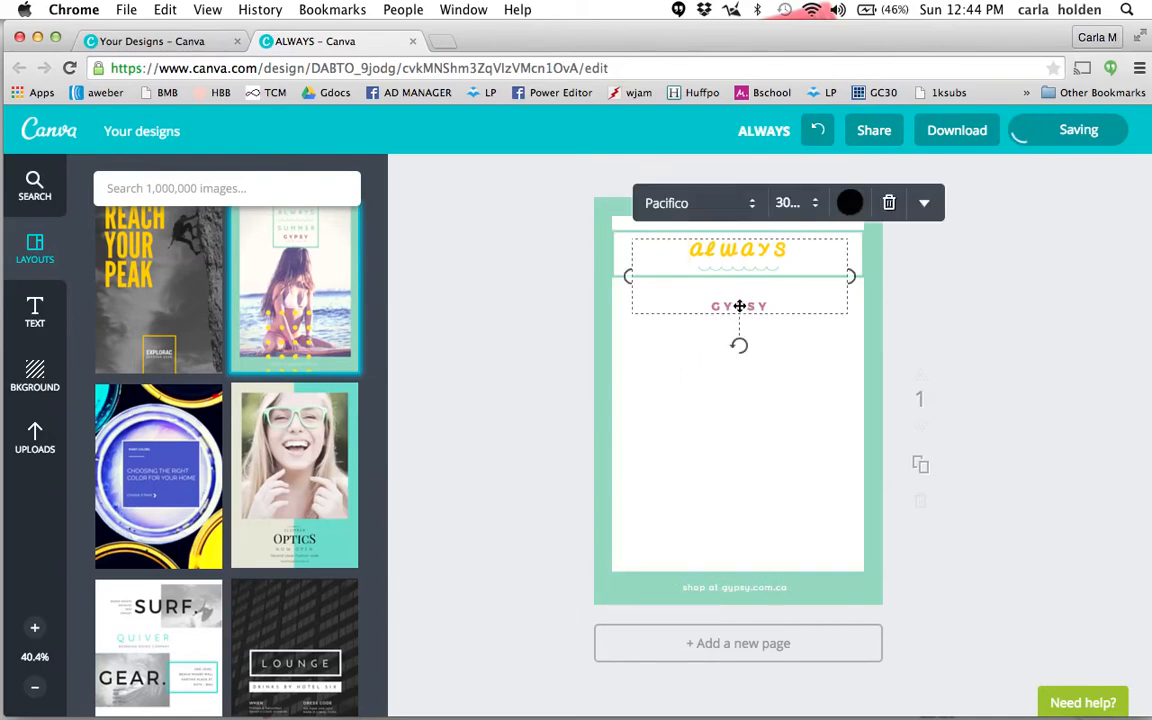
click(985, 288)
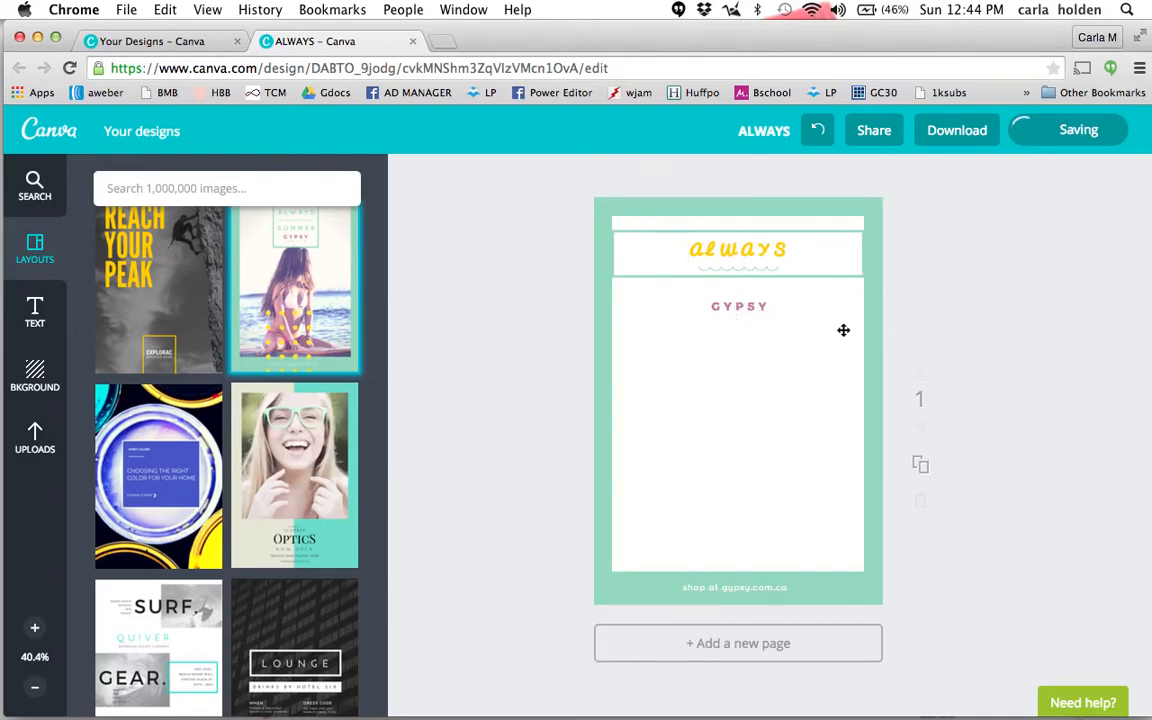
click(743, 306)
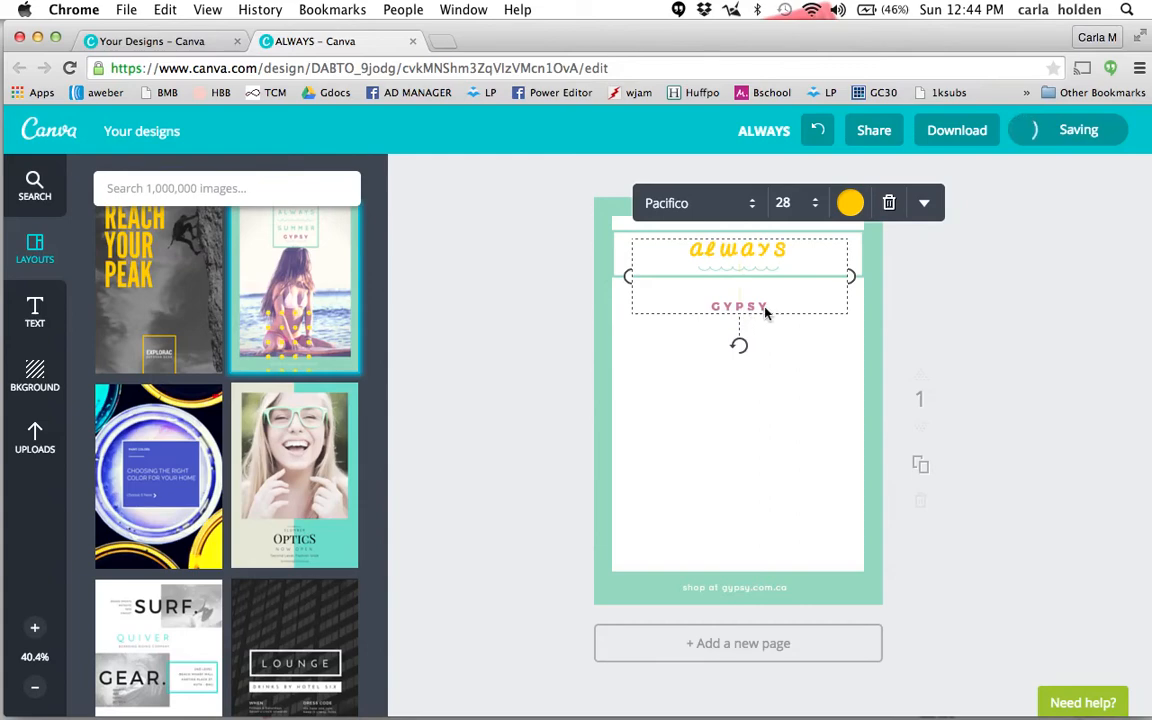
drag(765, 313, 778, 317)
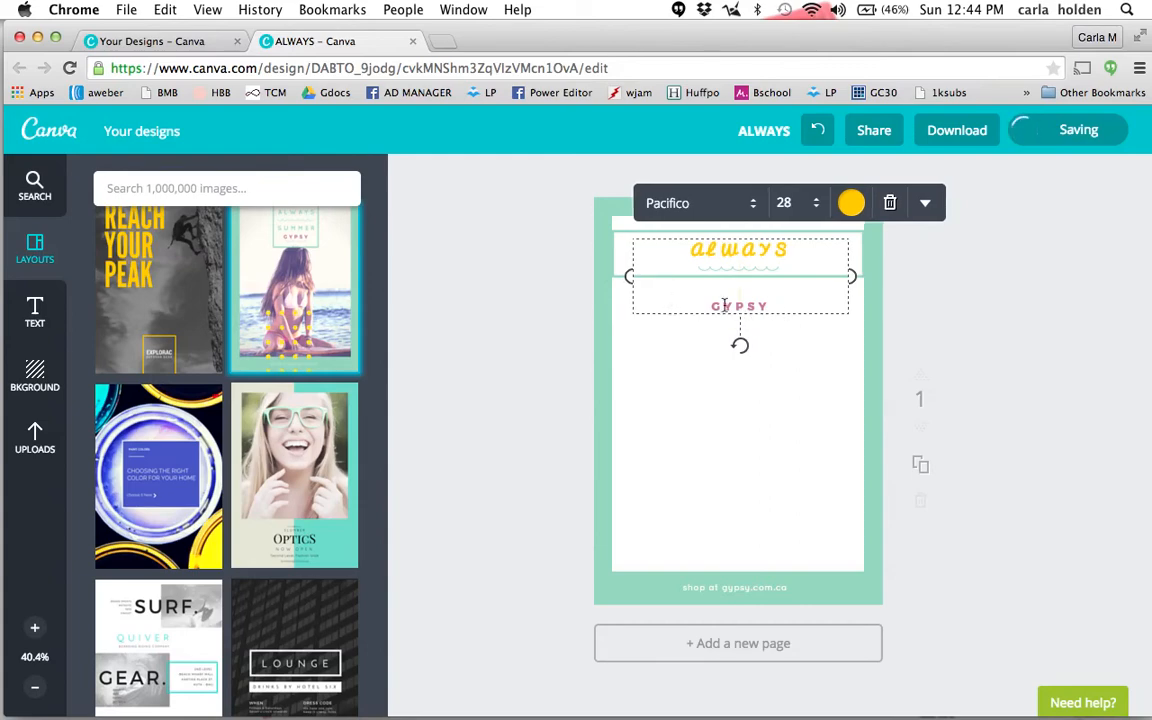
click(705, 380)
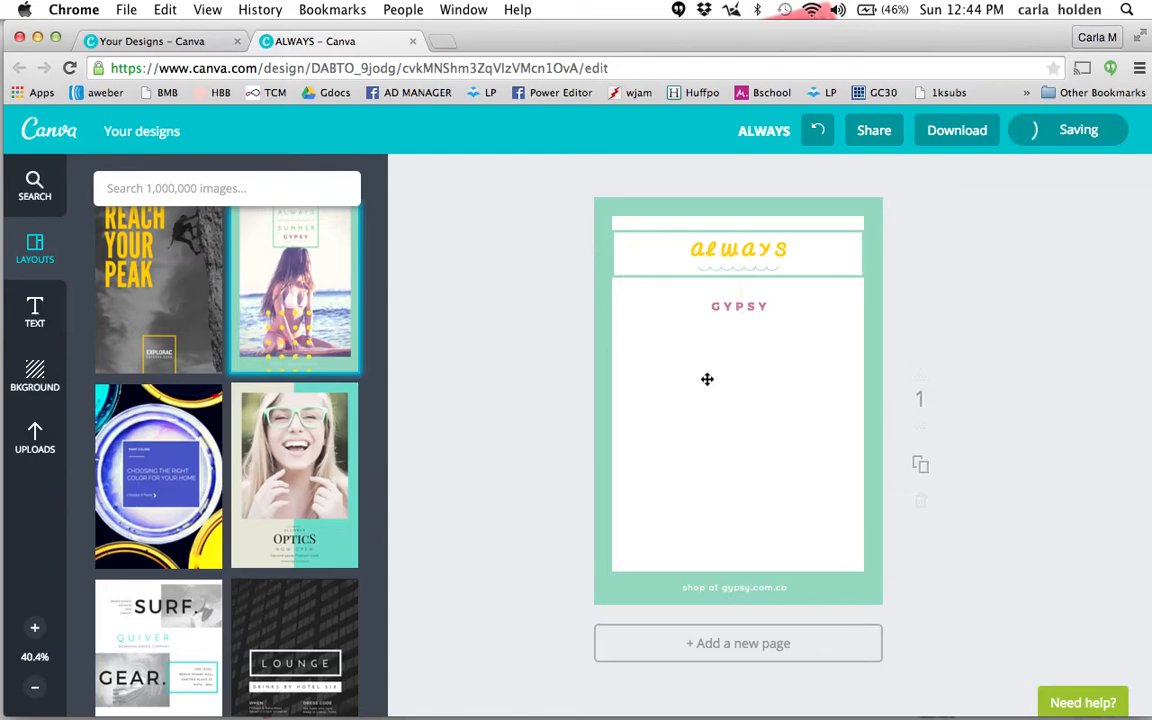
click(536, 418)
Step: Replace the "always" heading text with "Hello There" and remove the blank lines beneath it in its text box
click(746, 310)
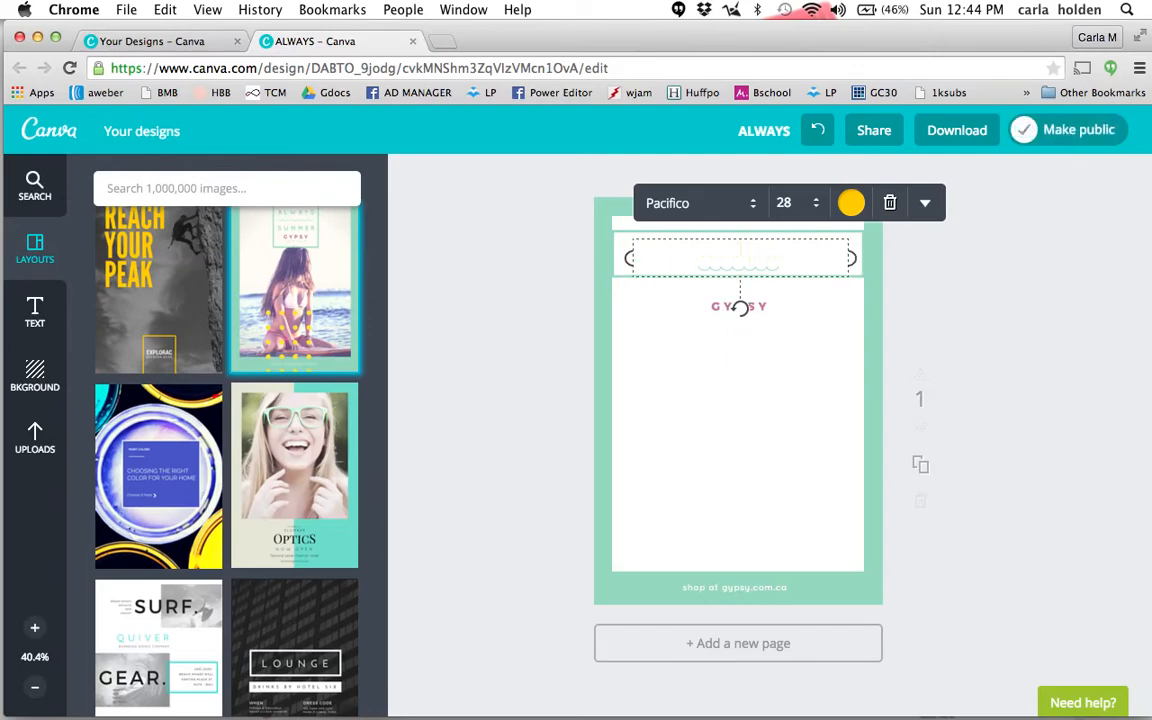
text(Hello There)
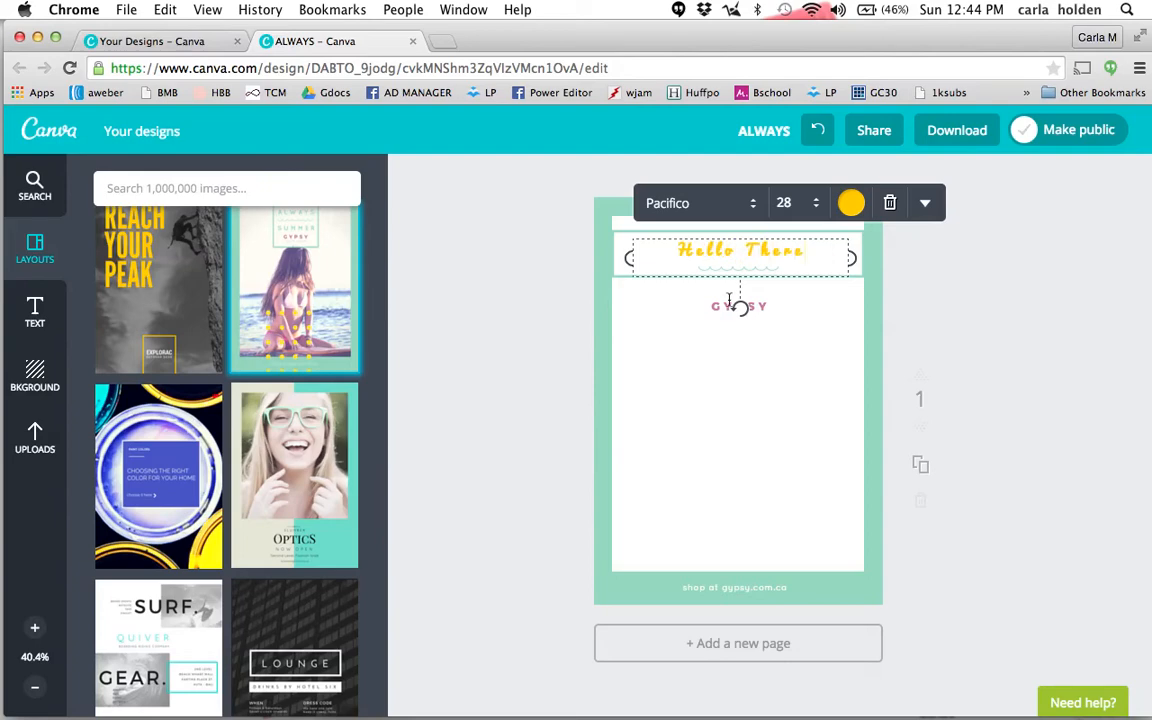
click(733, 411)
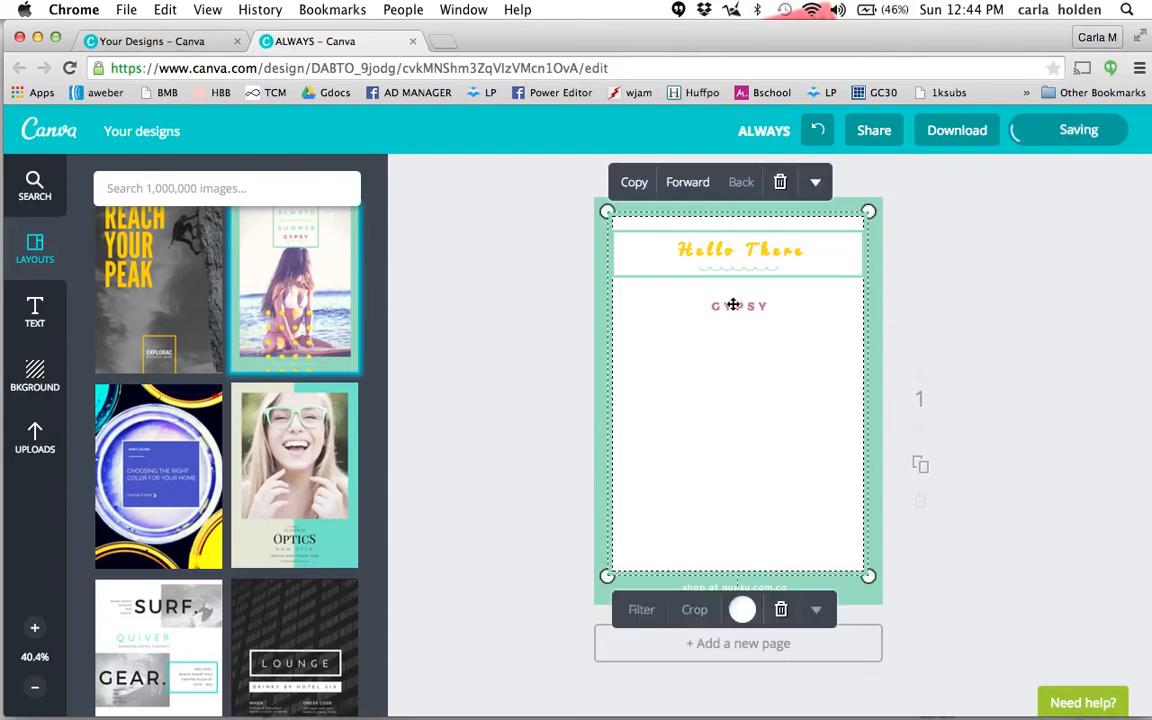
Step: Move the "GYPSY" text further down the white area and delete it
drag(733, 306, 720, 380)
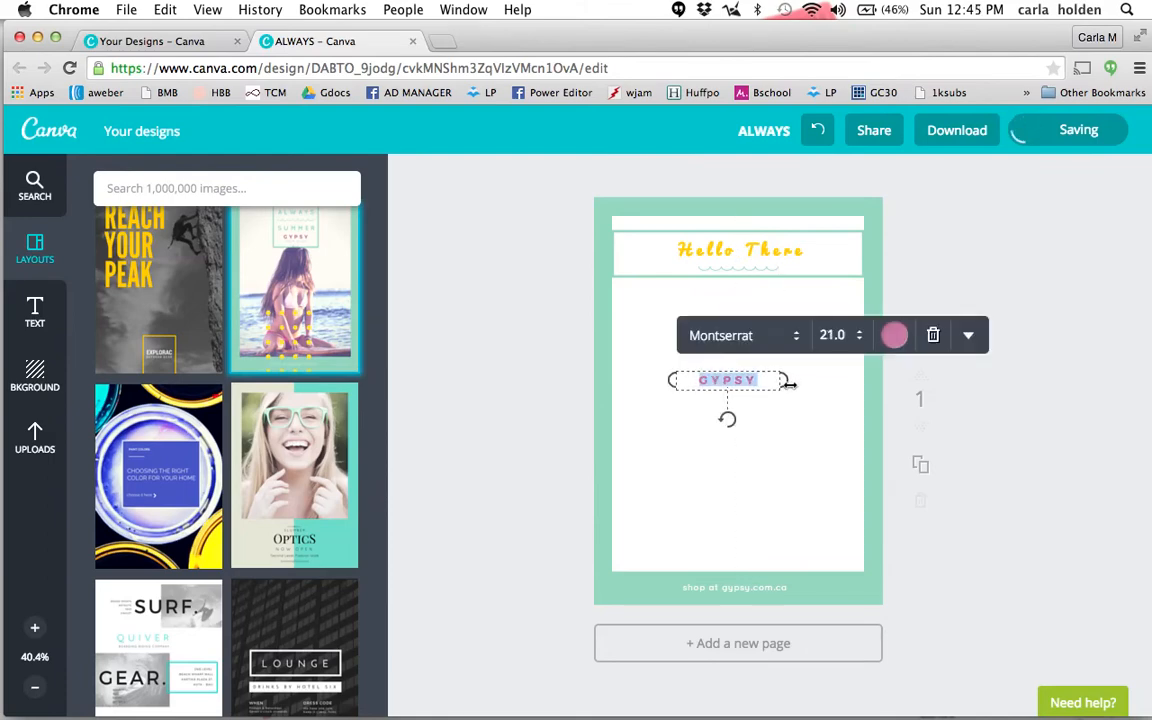
key(BackSpace)
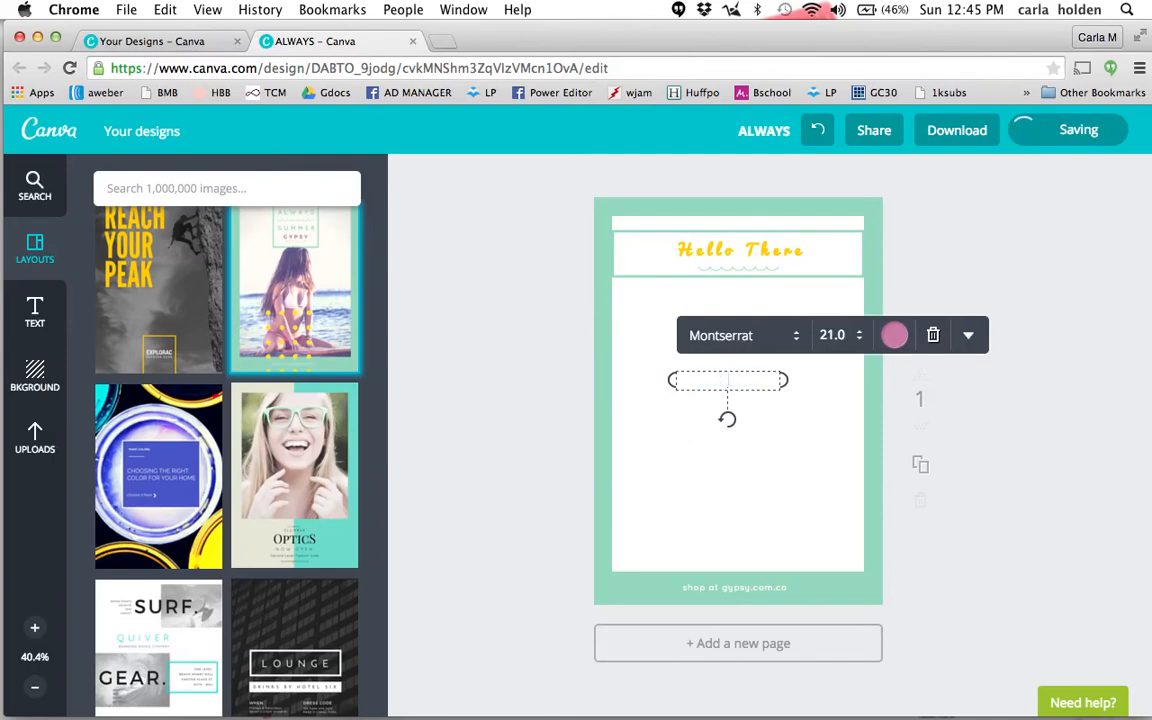
click(758, 470)
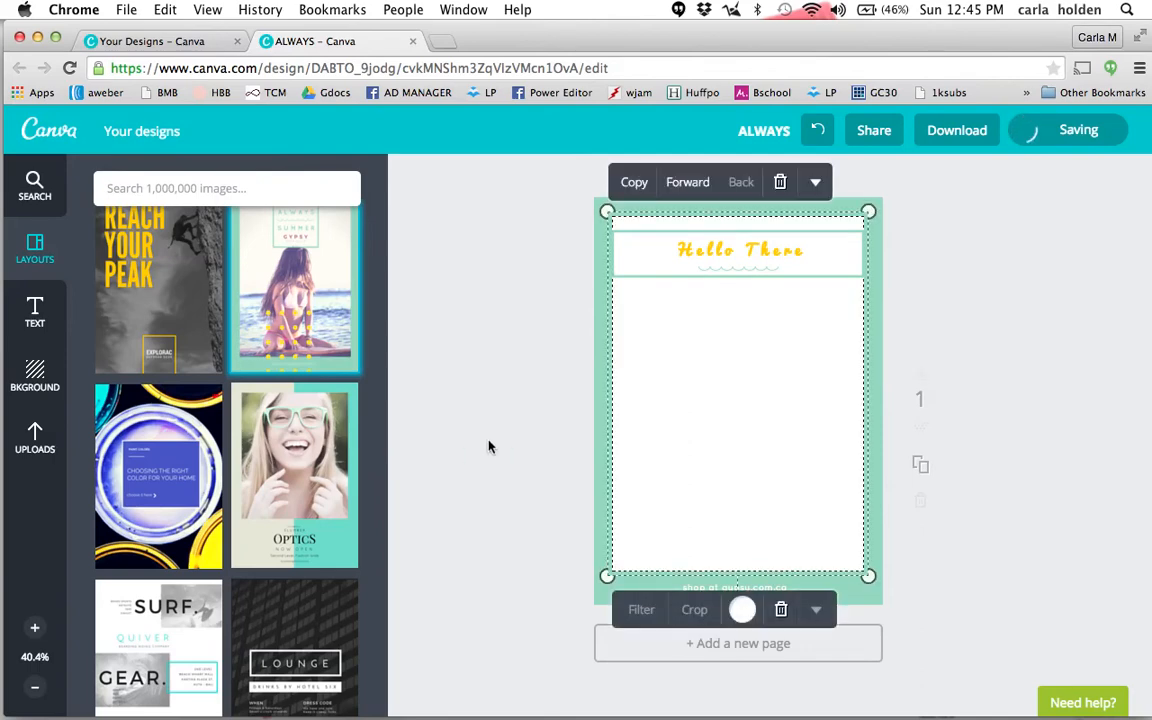
click(945, 316)
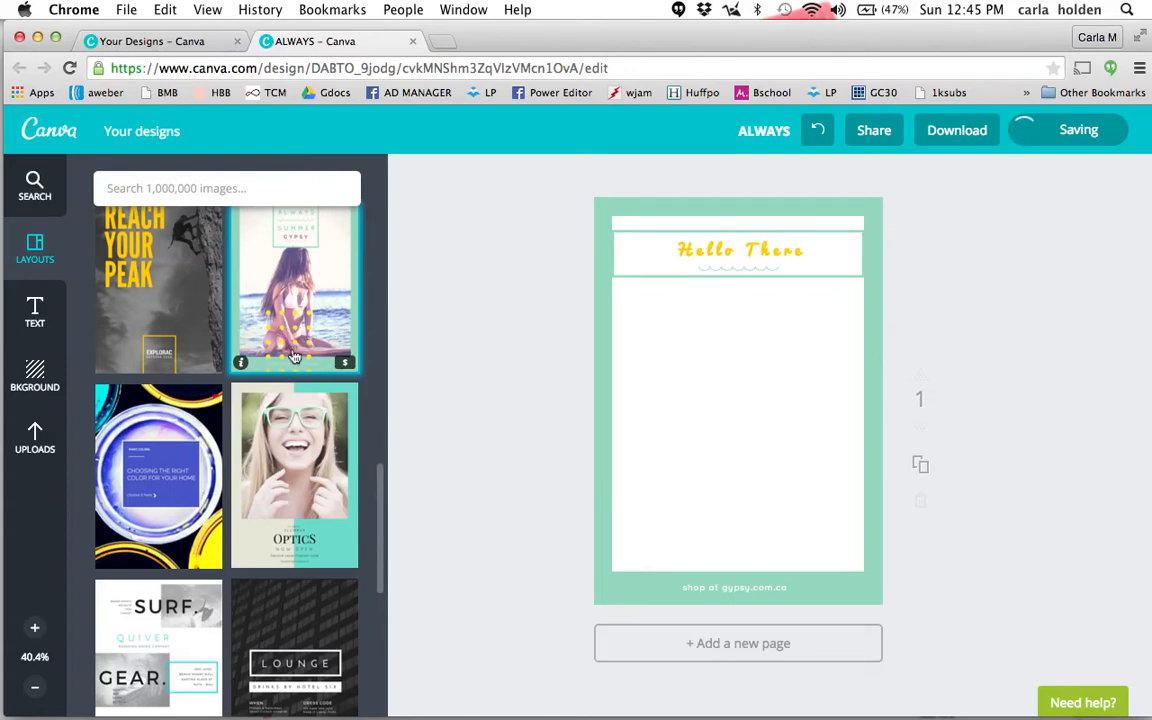
Step: Replace the "shop at gypsy.com.ca" text in the green bottom border with "herbusiness"
click(735, 594)
click(735, 589)
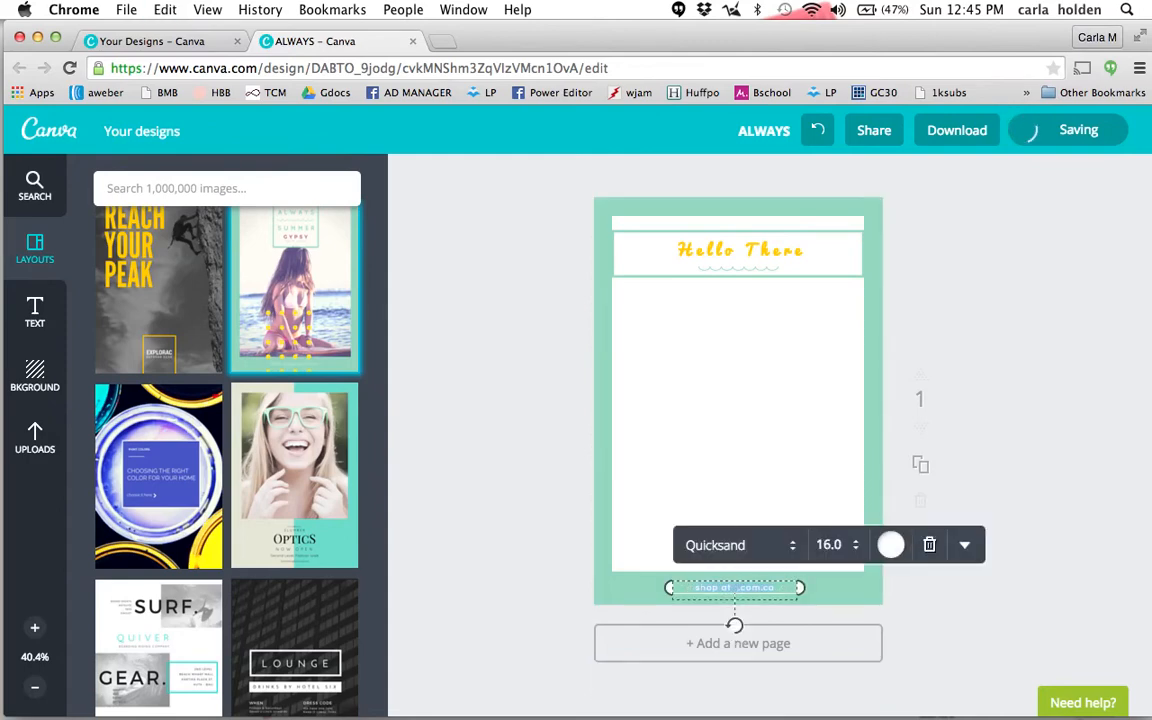
key(BackSpace)
click(477, 457)
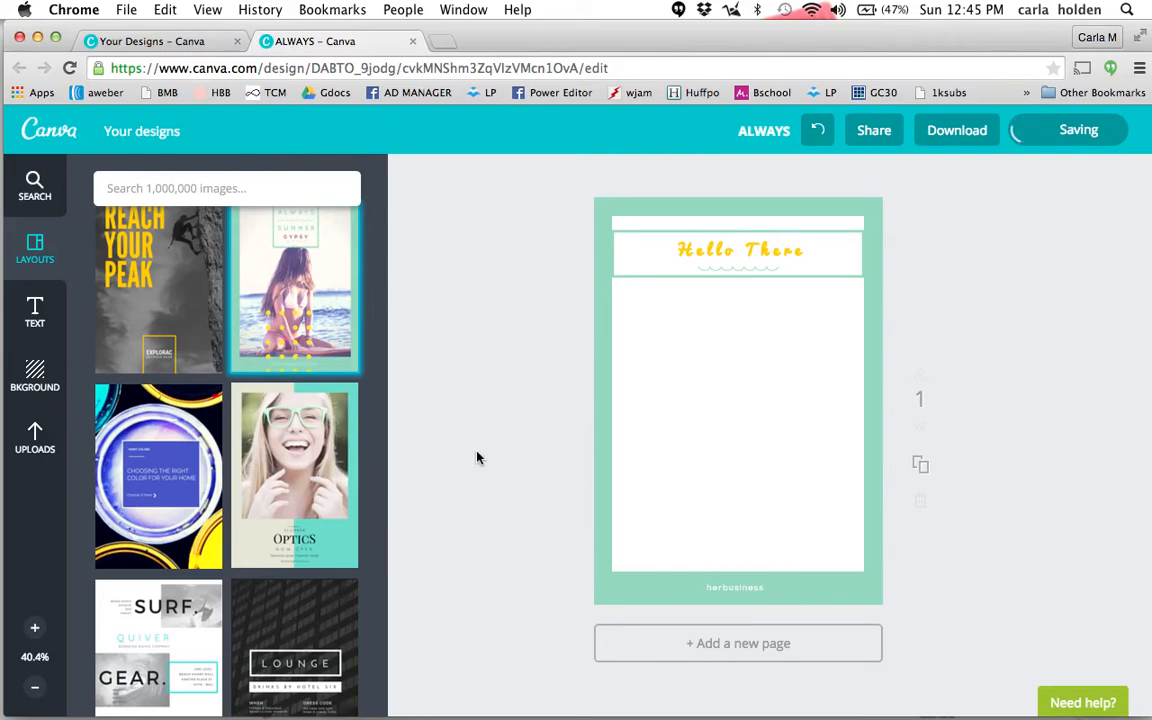
Step: Add a body text box to the white area below the heading and enter "Type whatever yo want here" in it
click(28, 325)
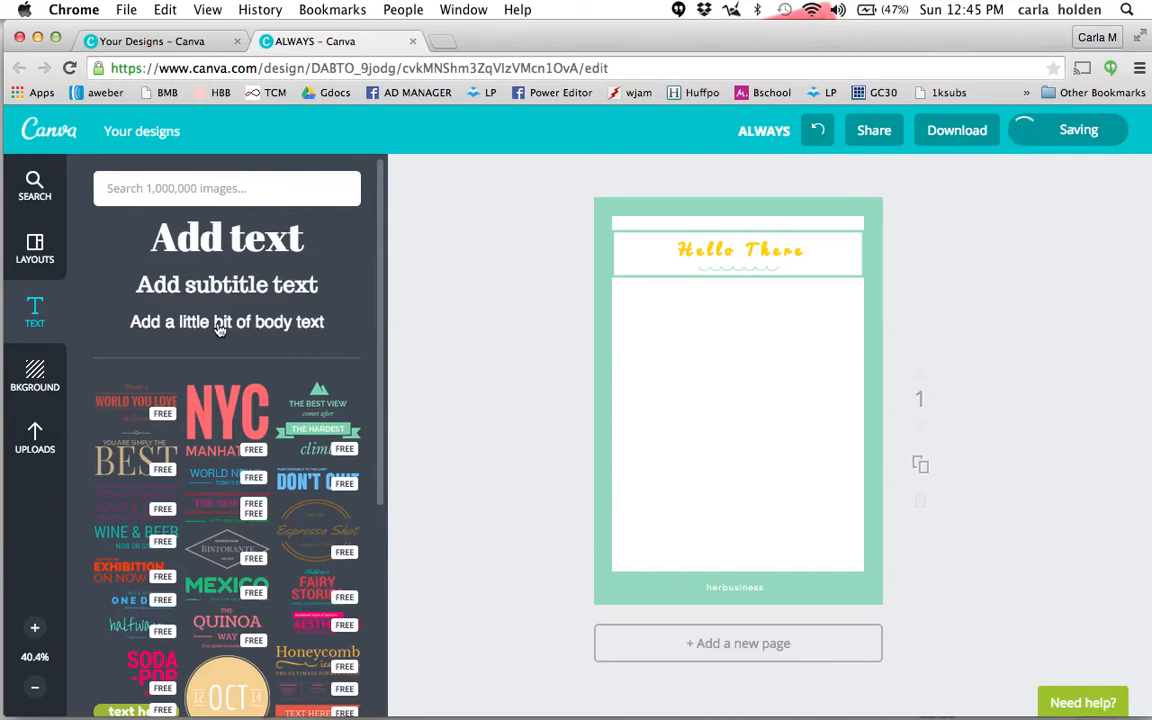
drag(219, 330, 771, 362)
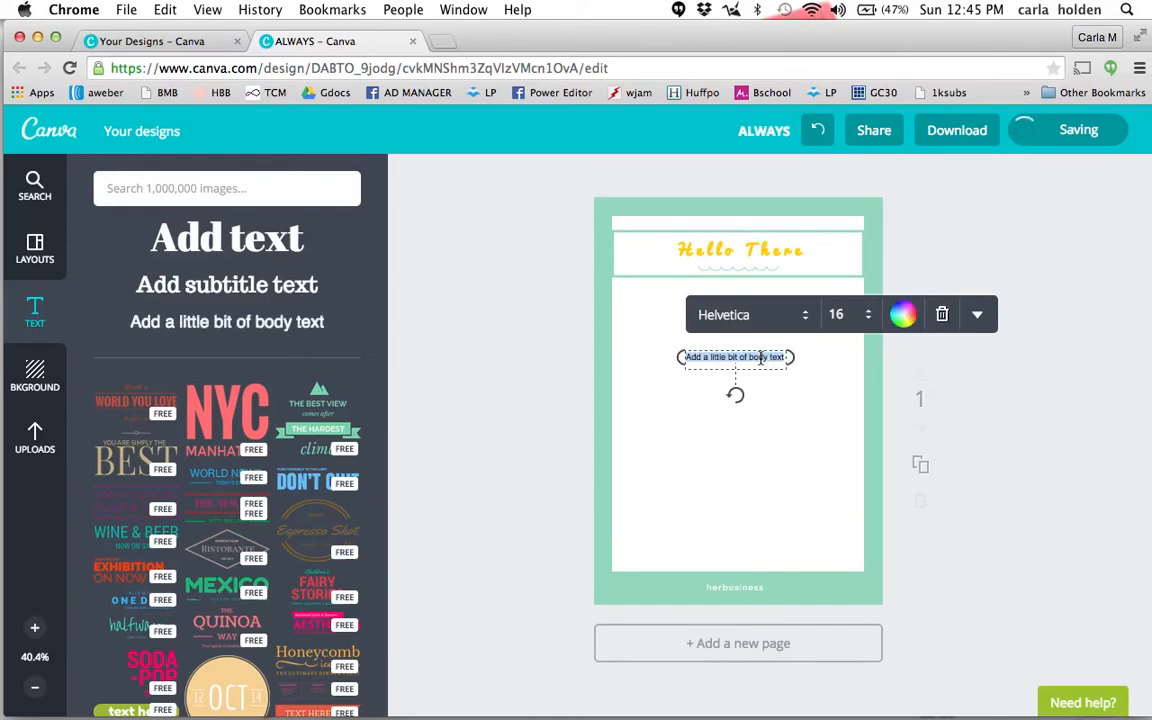
key(super+a)
text(Ty)
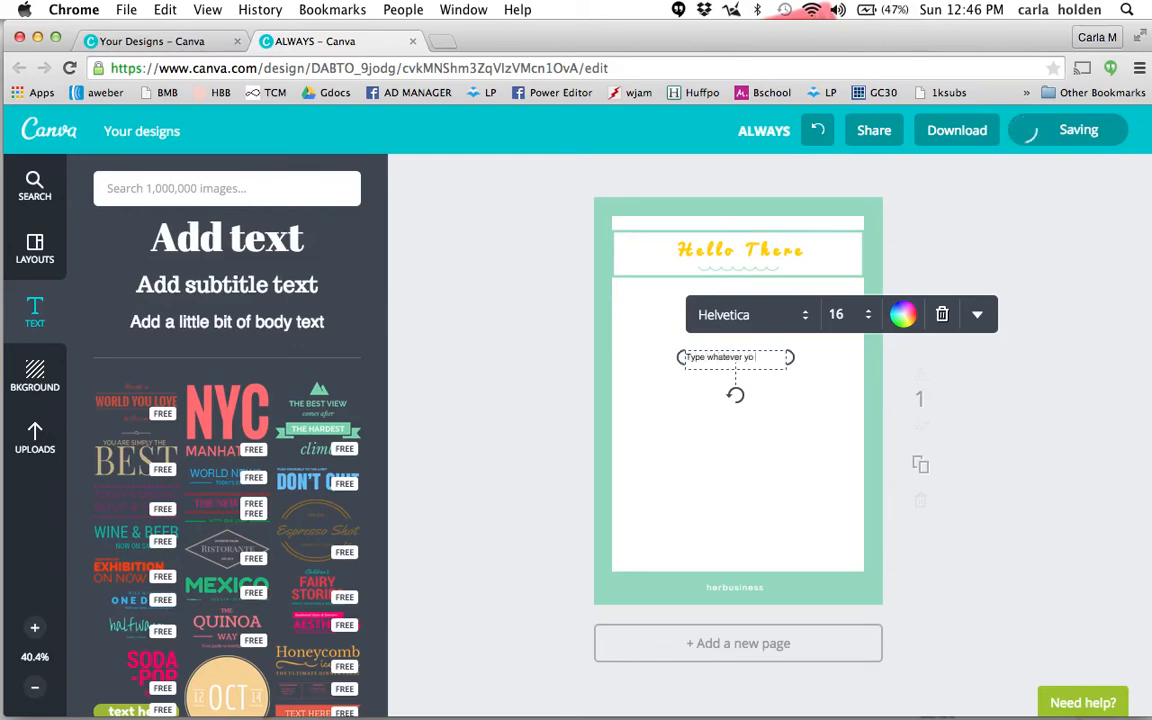
text(pe whatever yo want here)
Step: Repeat the sentence many times in the body text box and widen the box to span the full white area
key(super+a)
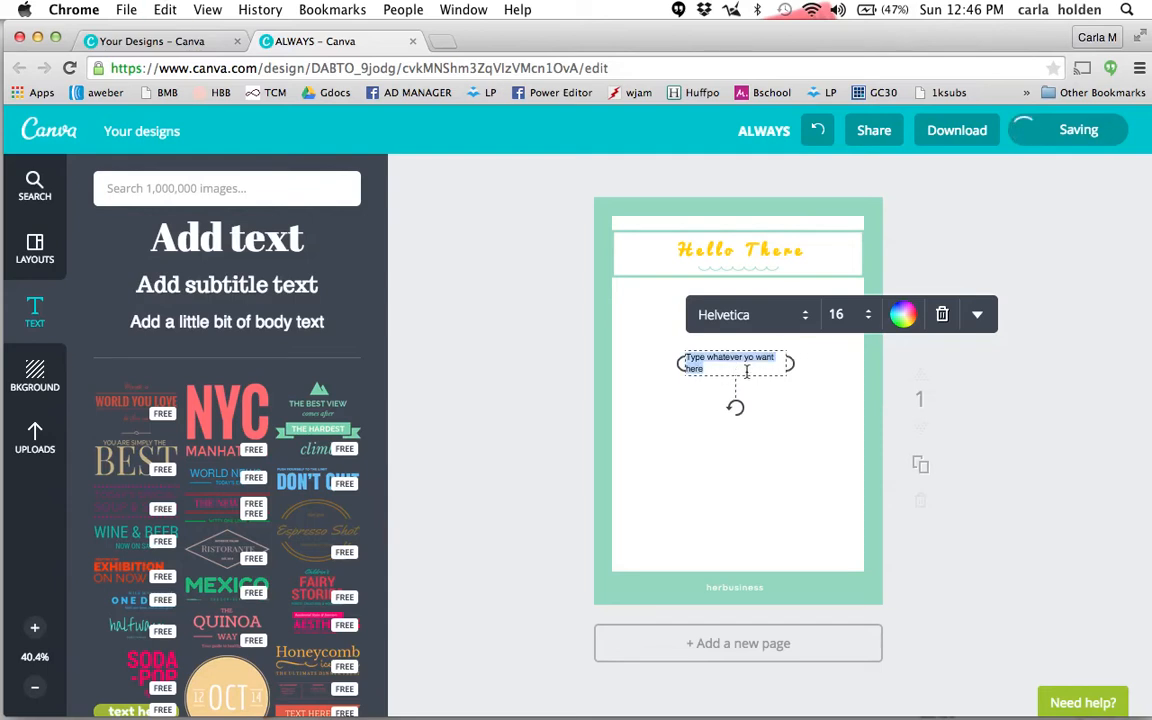
text(Type whatever yo want here)
text(Type whatever yo want here)
text(Type whatever yo want here)
text(Type whatever yo want here)
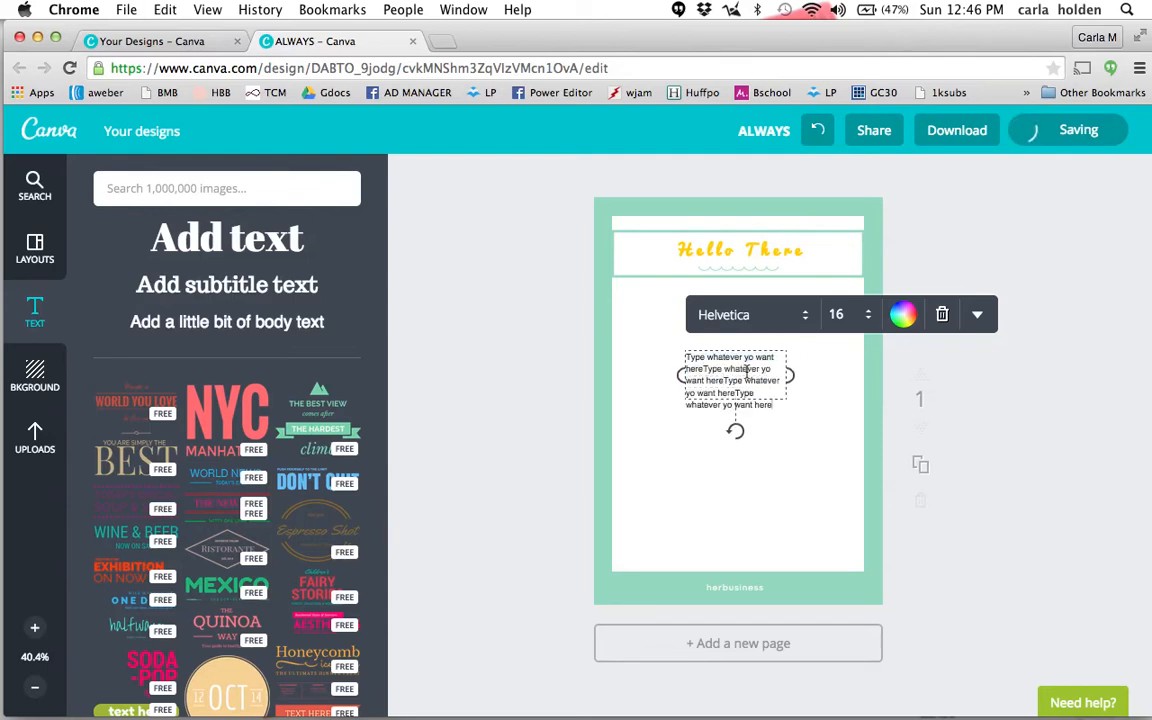
key(super+v)
key(super+v)
key(super+v)
key(super+v)
key(super+v)
key(super+v)
key(super+v)
key(super+v)
key(super+v)
key(super+v)
key(super+v)
key(super+v)
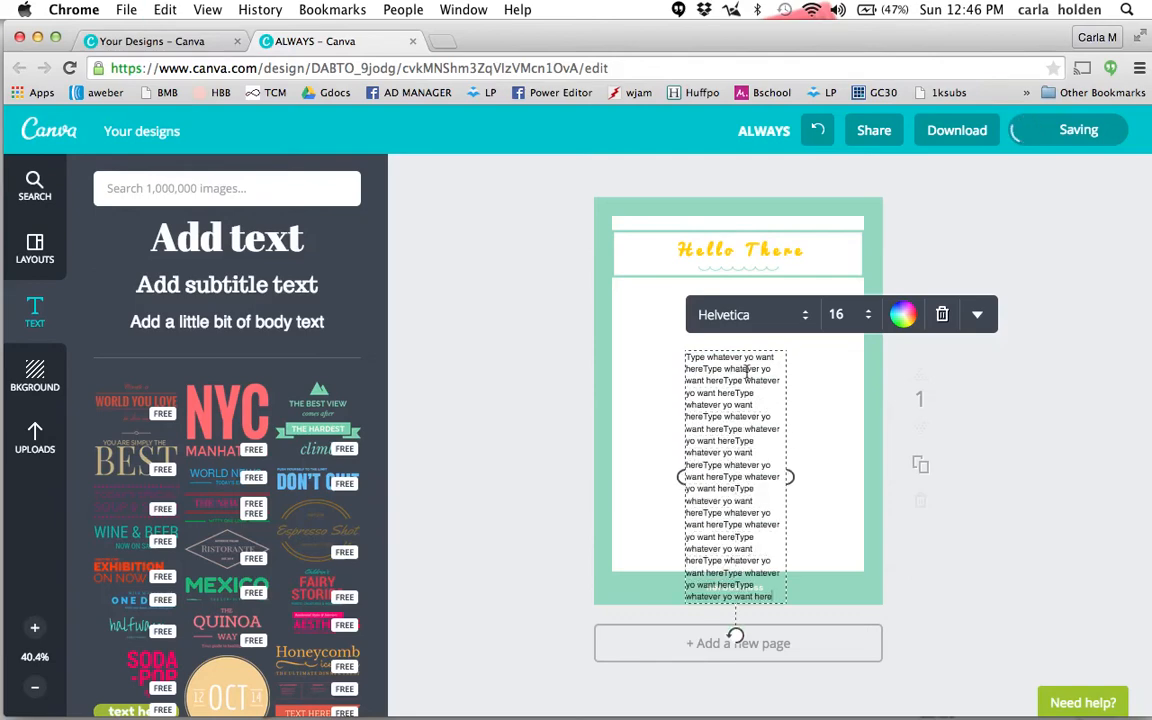
drag(679, 478, 606, 475)
drag(791, 422, 871, 425)
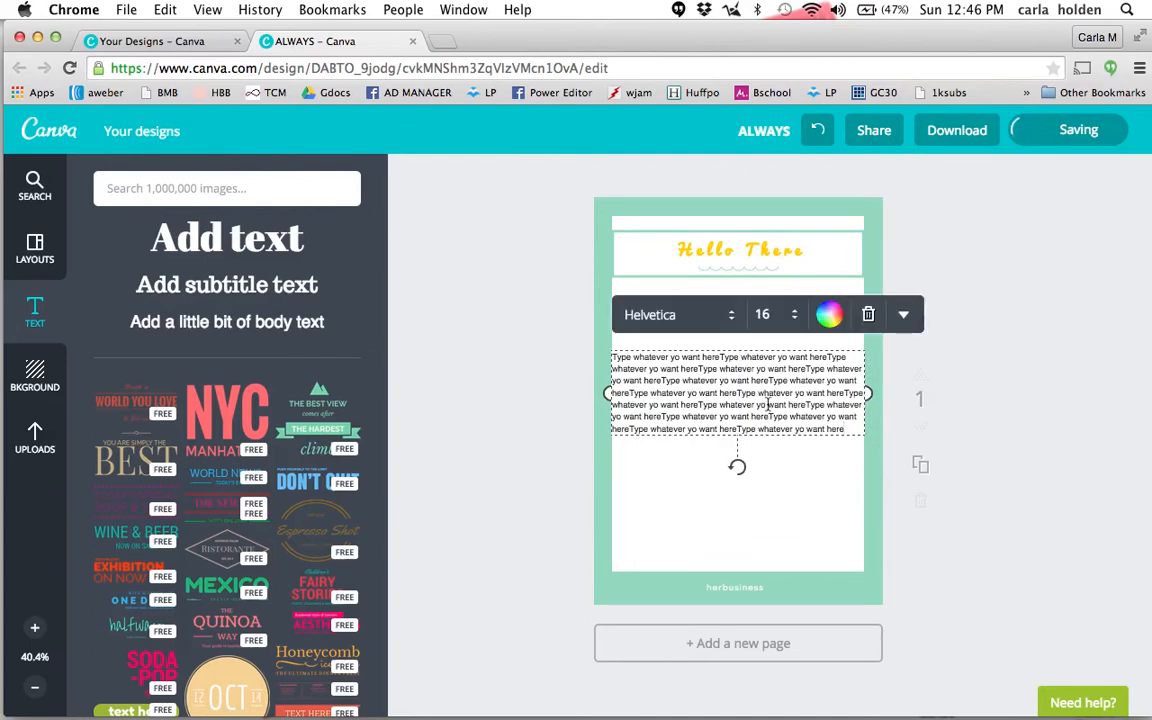
Step: Set the whole body text to the Josefin Sans font and colour it black
double_click(767, 404)
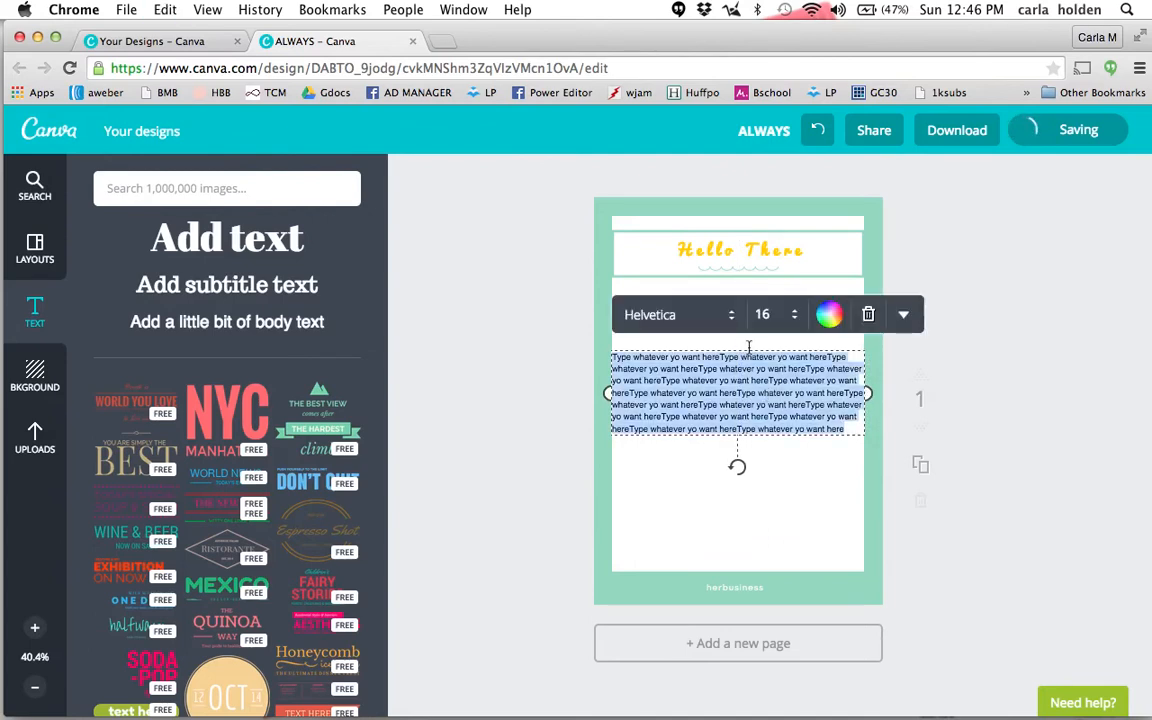
click(732, 316)
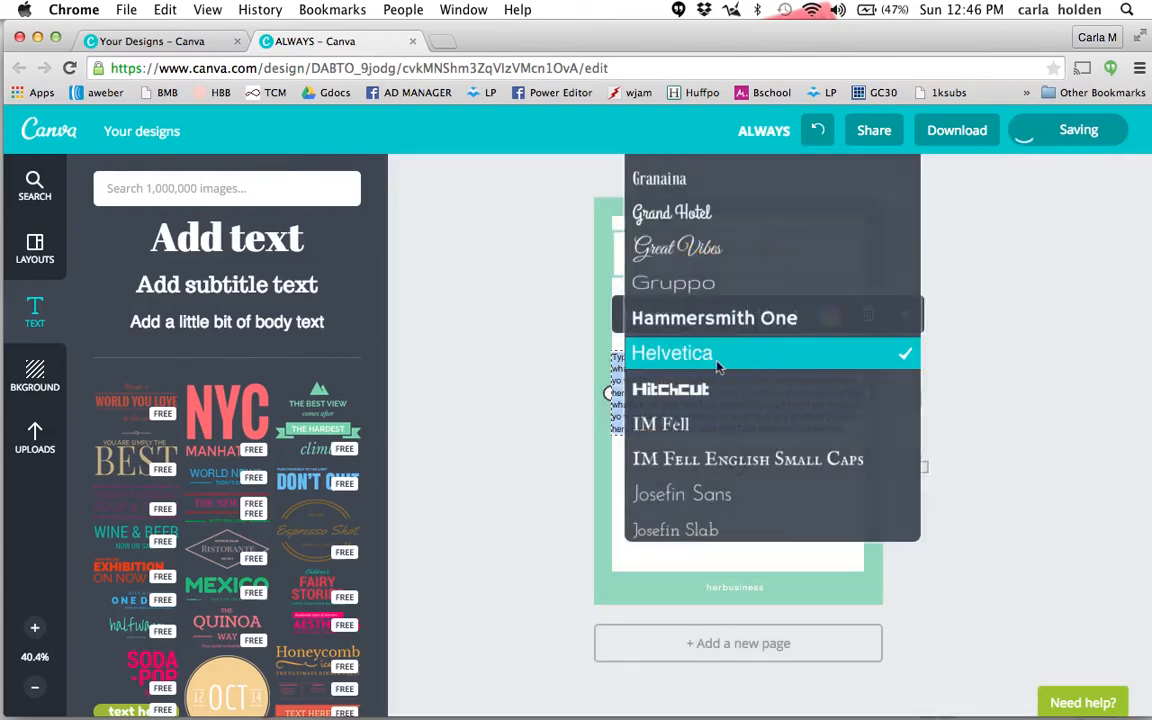
click(682, 494)
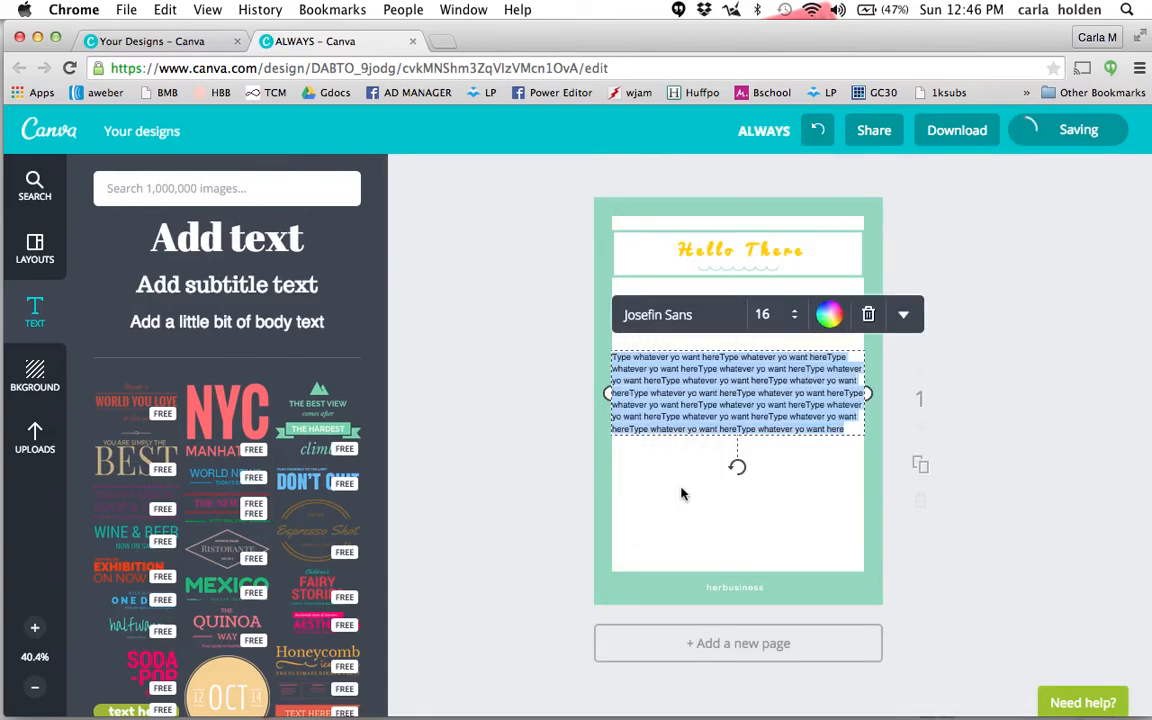
click(829, 317)
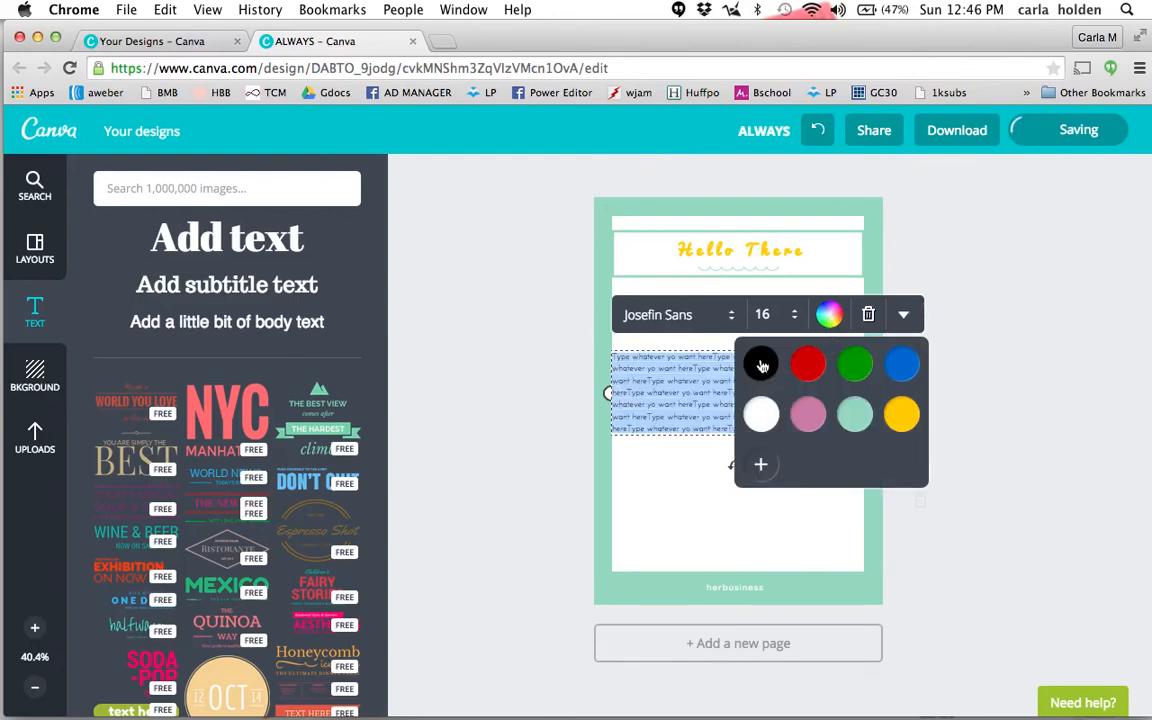
click(761, 365)
click(652, 392)
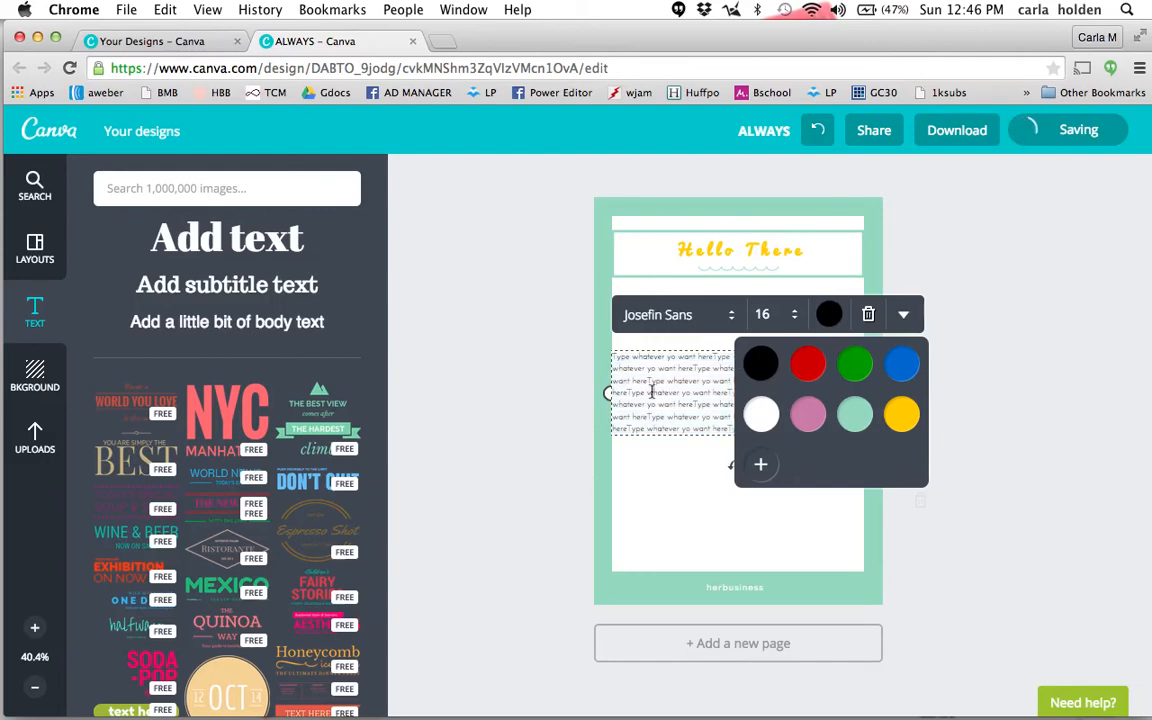
click(906, 315)
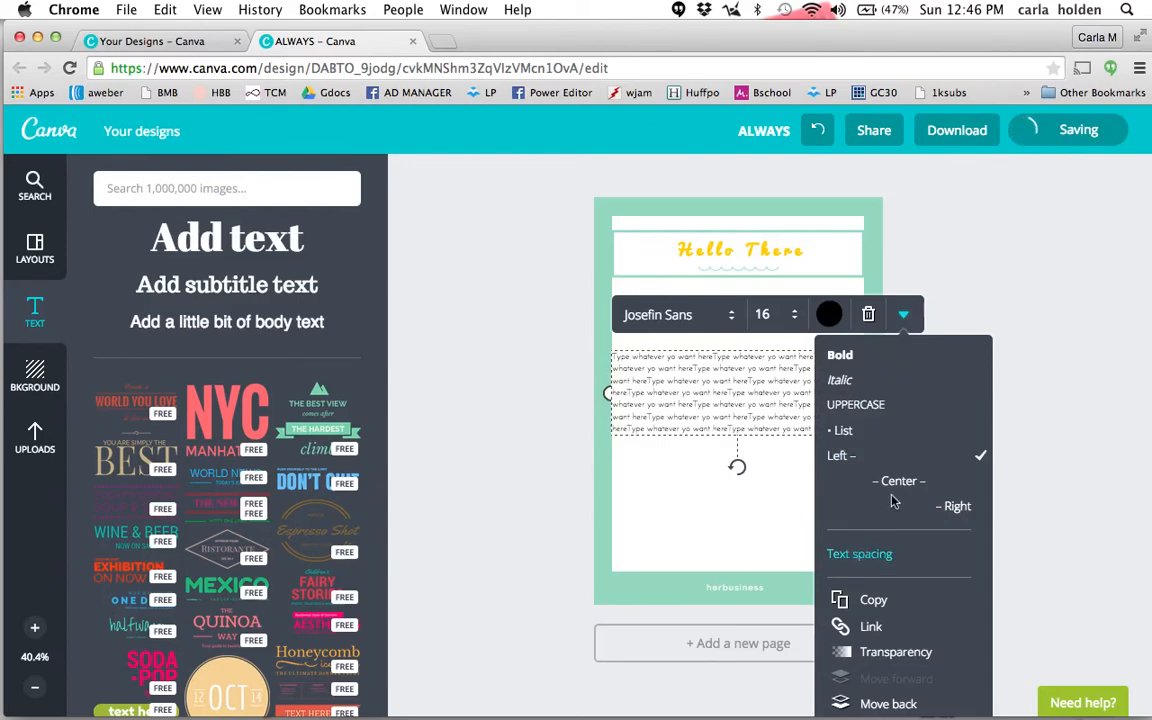
click(840, 355)
click(693, 427)
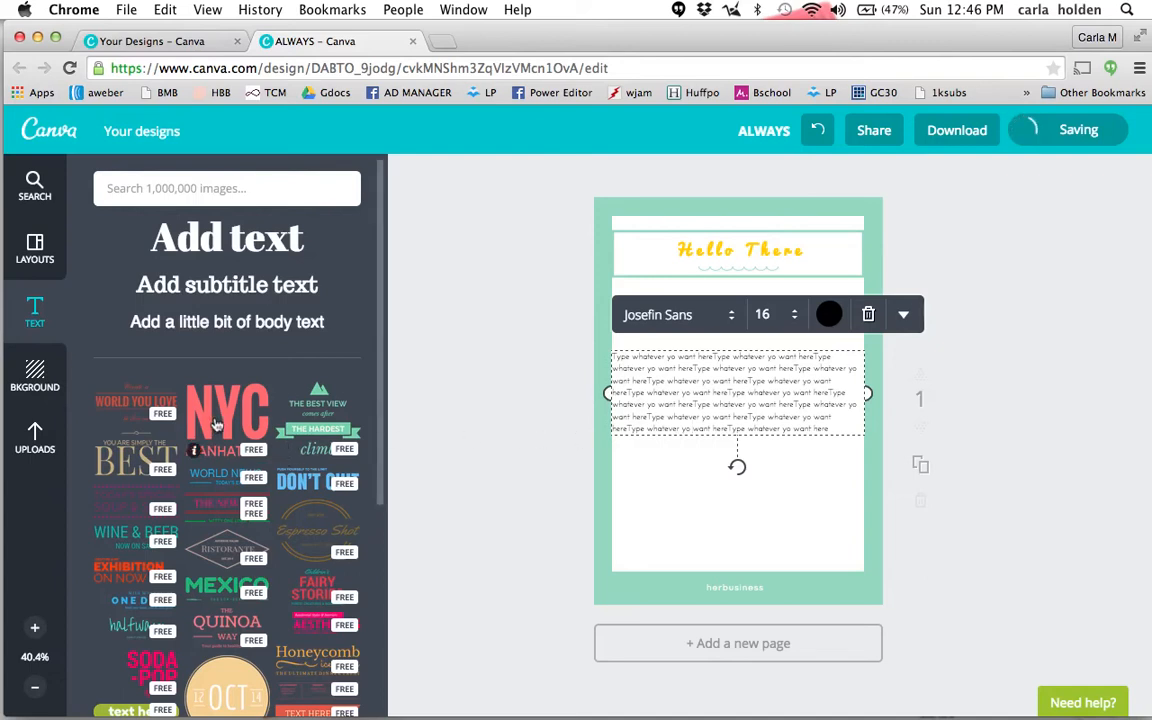
Step: Place the round orange "12 OCT 14" text design in the white area beneath the body text
scroll(217, 424, down, 1)
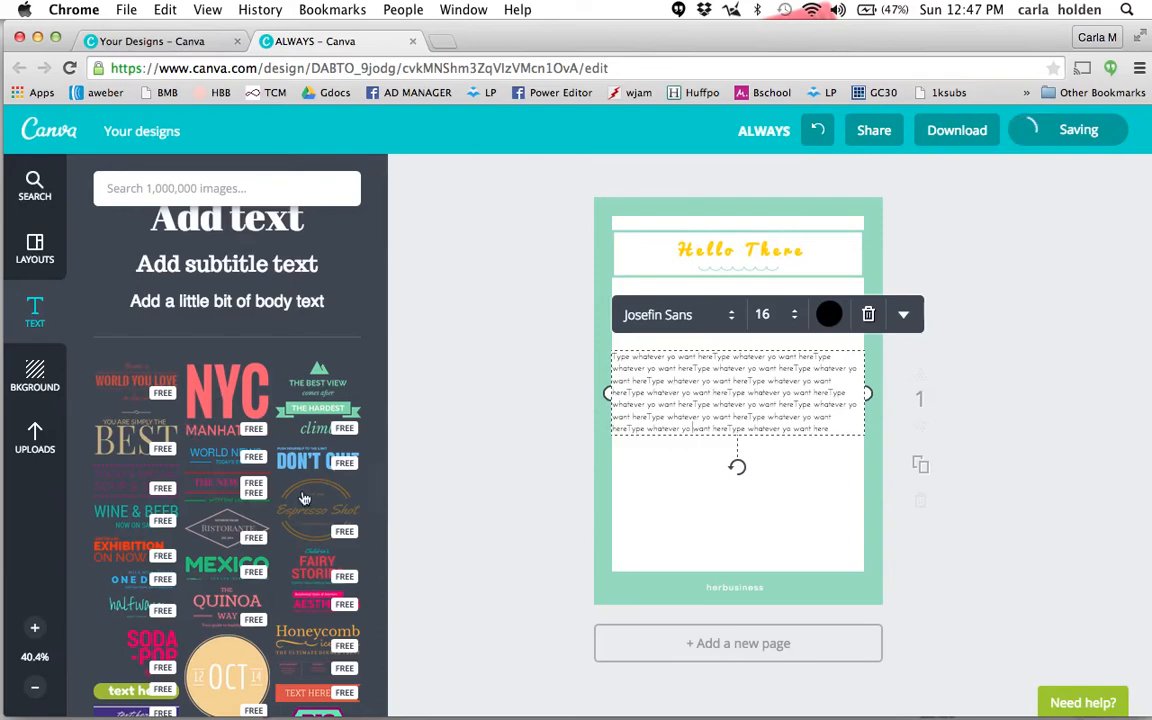
scroll(232, 580, down, 4)
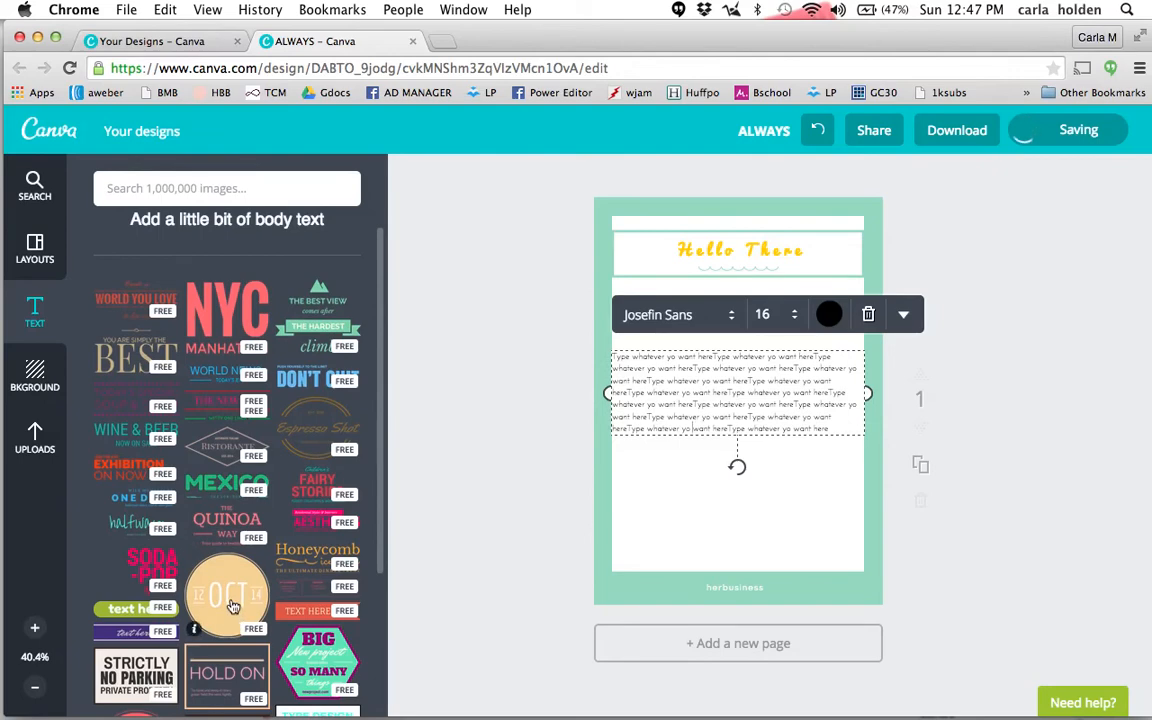
drag(232, 606, 749, 528)
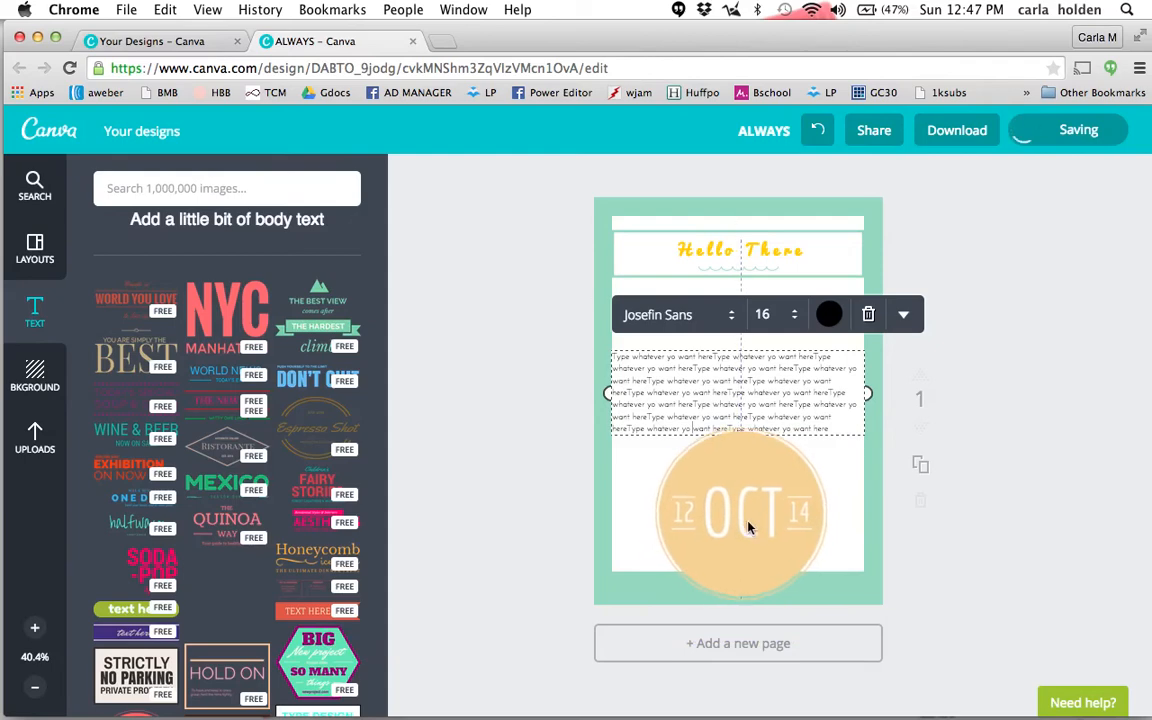
click(656, 510)
click(655, 600)
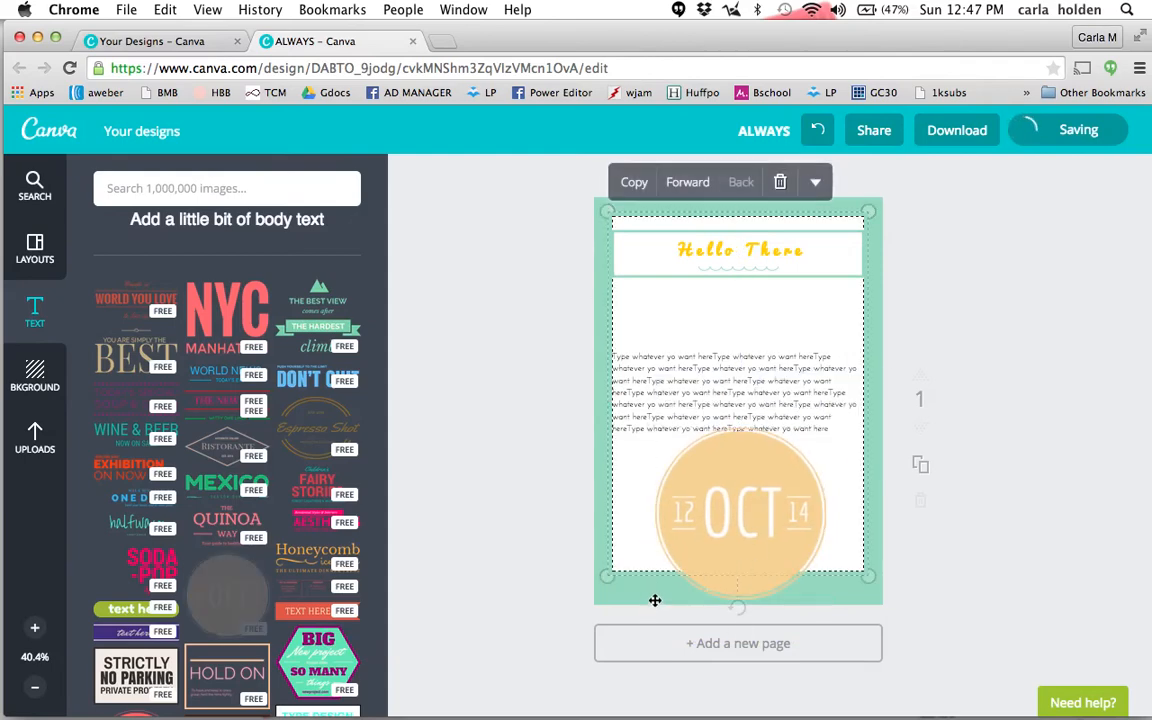
click(507, 507)
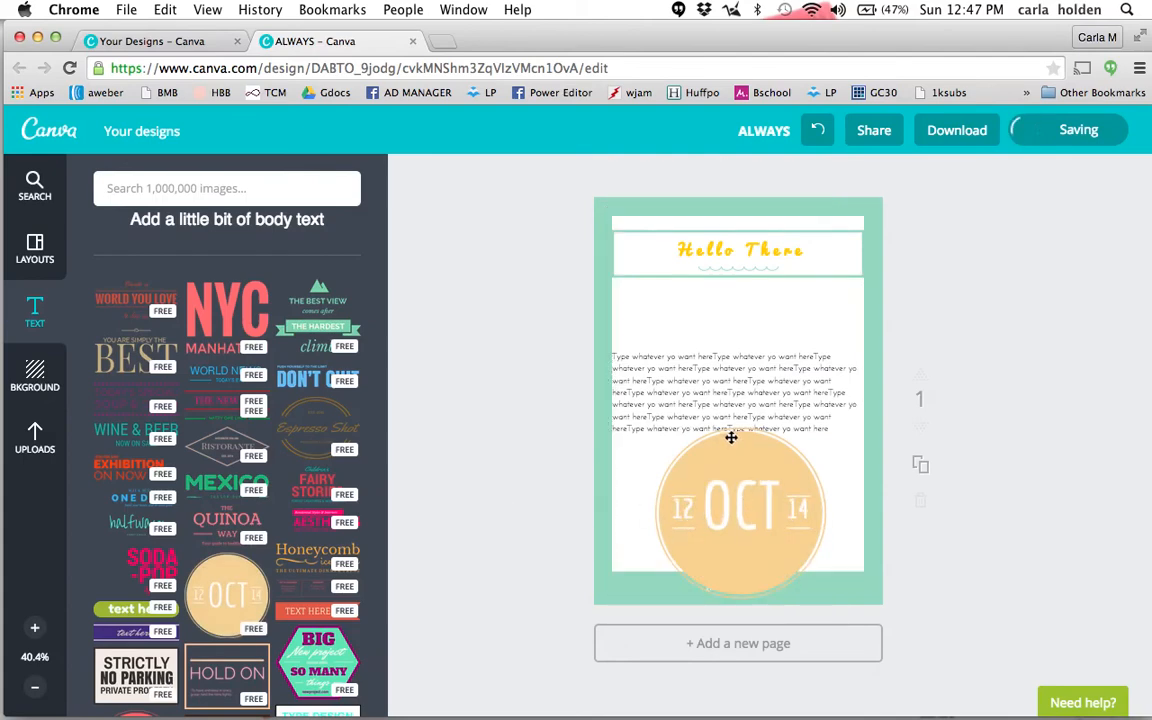
Step: Shrink the round orange date badge to about half its size and move it to the page's lower-left corner
click(718, 445)
click(733, 501)
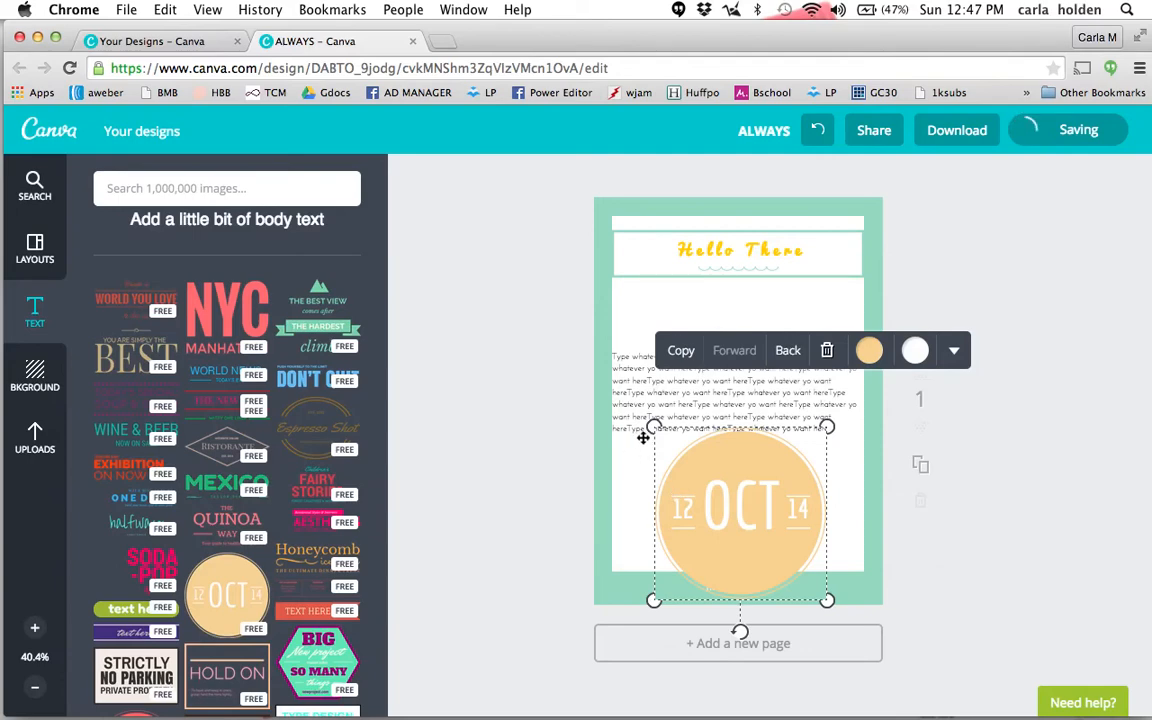
drag(653, 426, 727, 499)
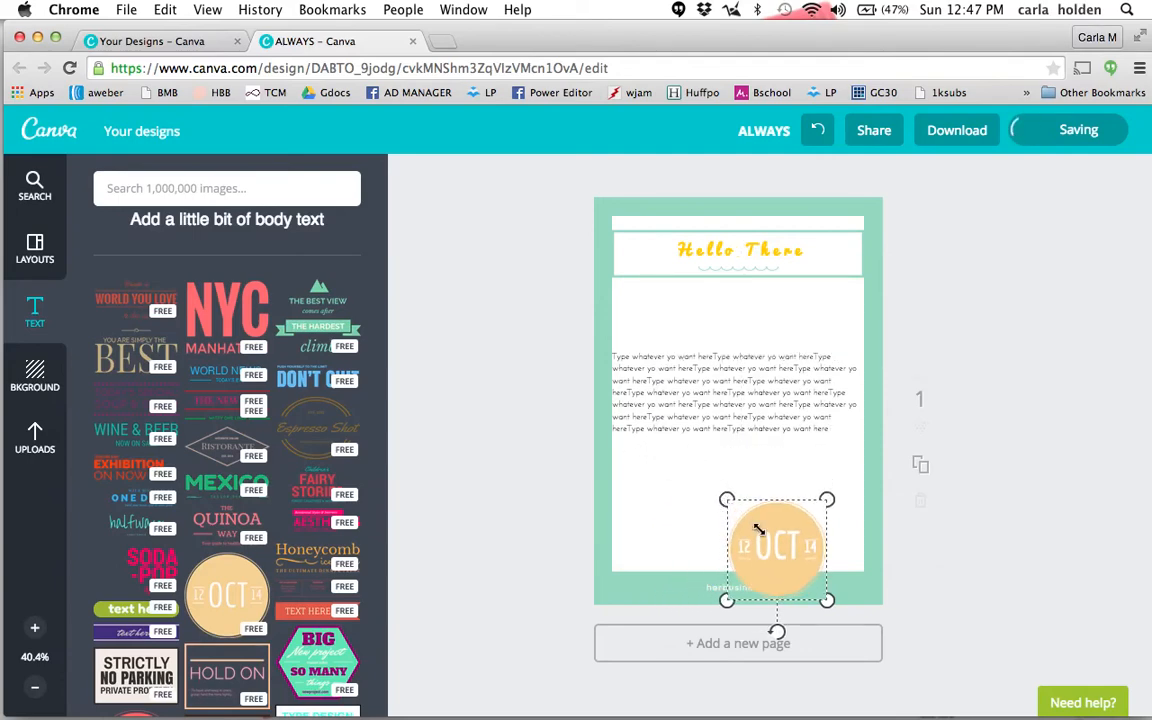
drag(828, 498, 814, 512)
drag(747, 524, 636, 566)
click(935, 538)
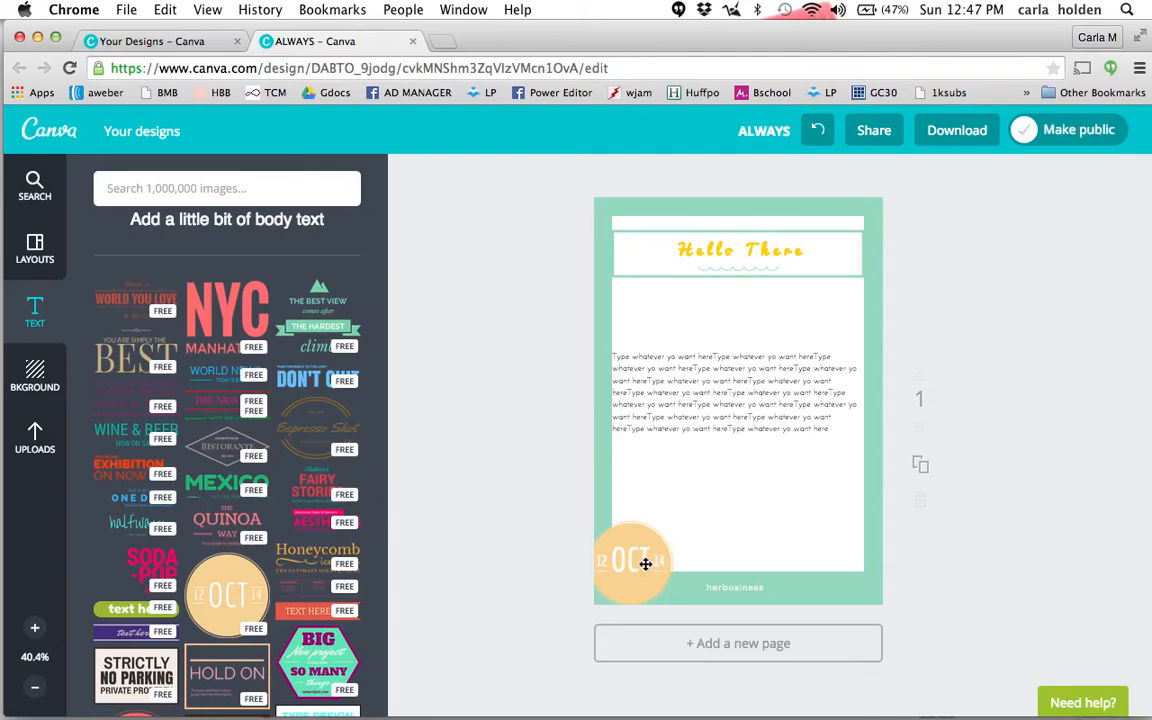
Step: Delete the round orange "12 OCT 14" date badge from the page
double_click(646, 556)
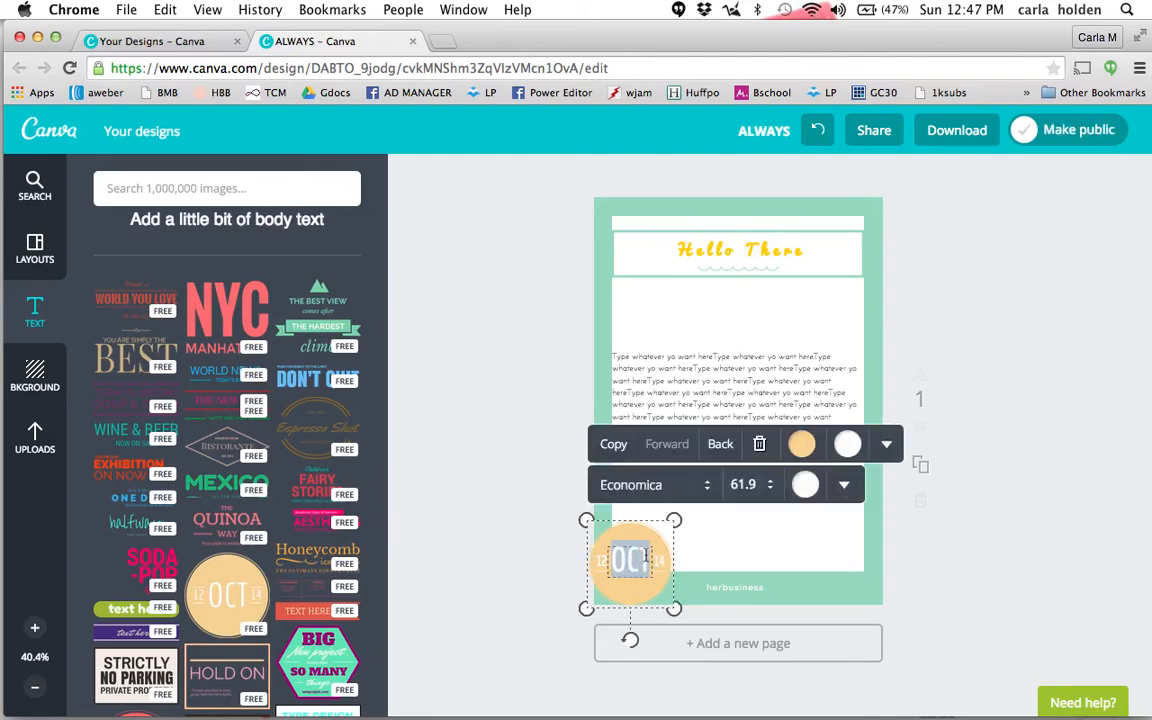
click(669, 536)
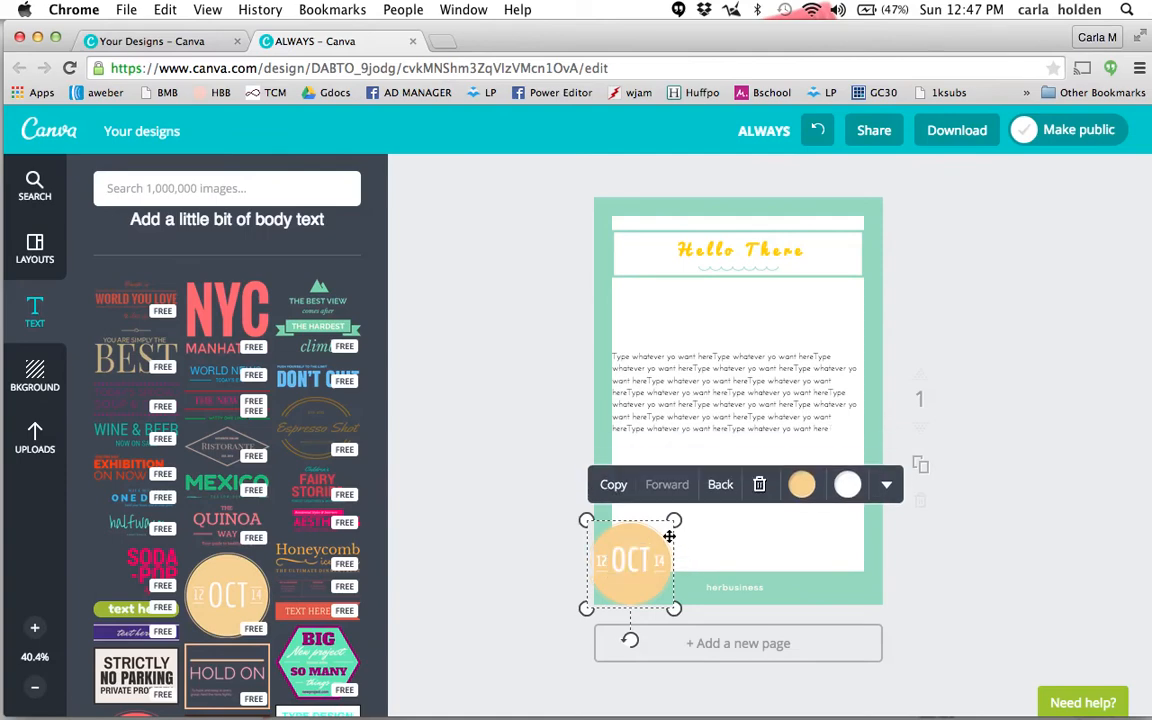
key(Delete)
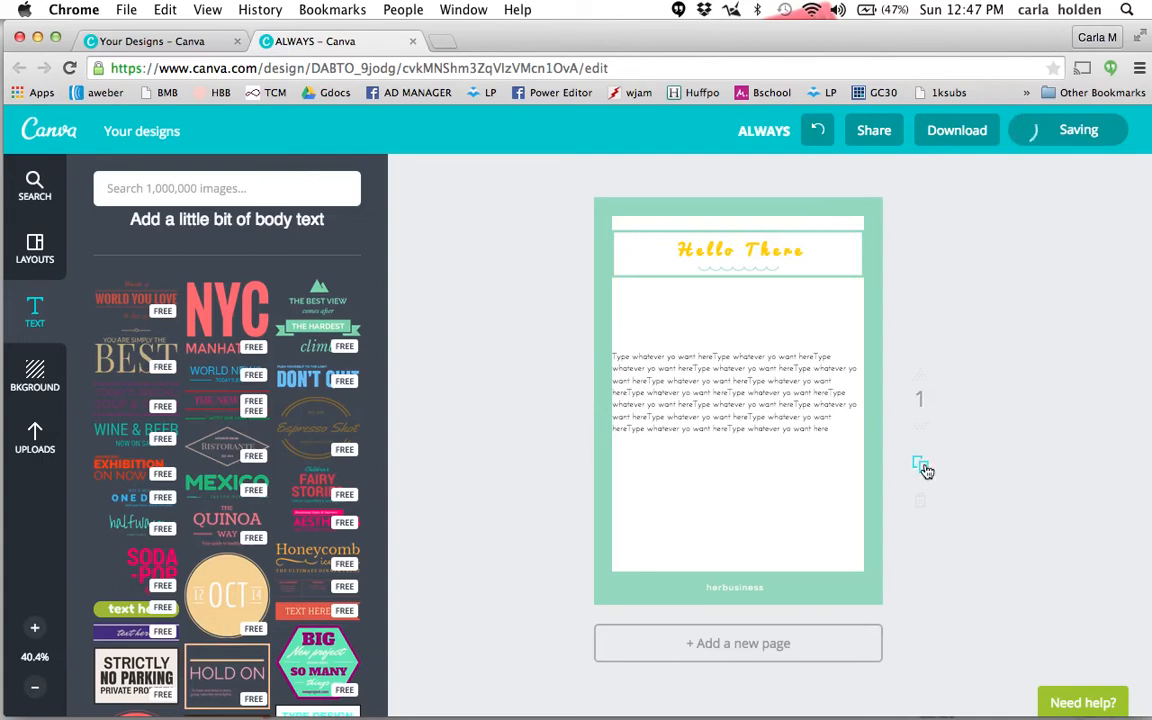
Step: Add a new blank page after page 1 and duplicate page 1
click(748, 649)
scroll(1023, 355, up, 4)
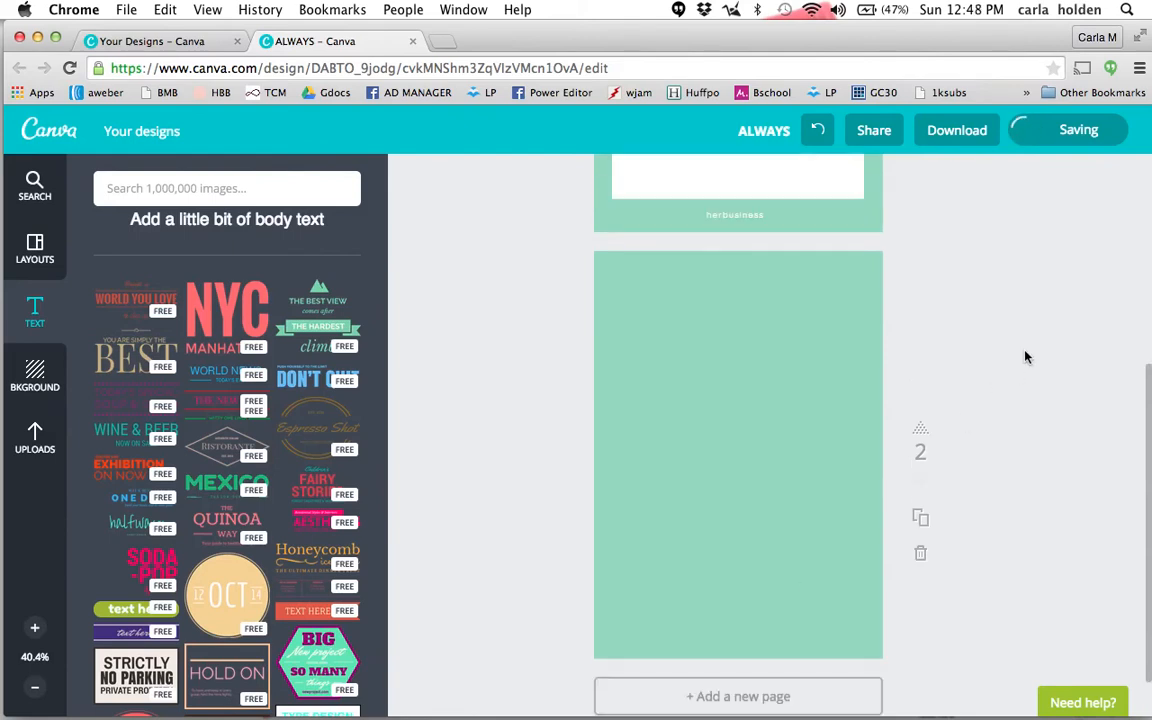
scroll(926, 364, up, 5)
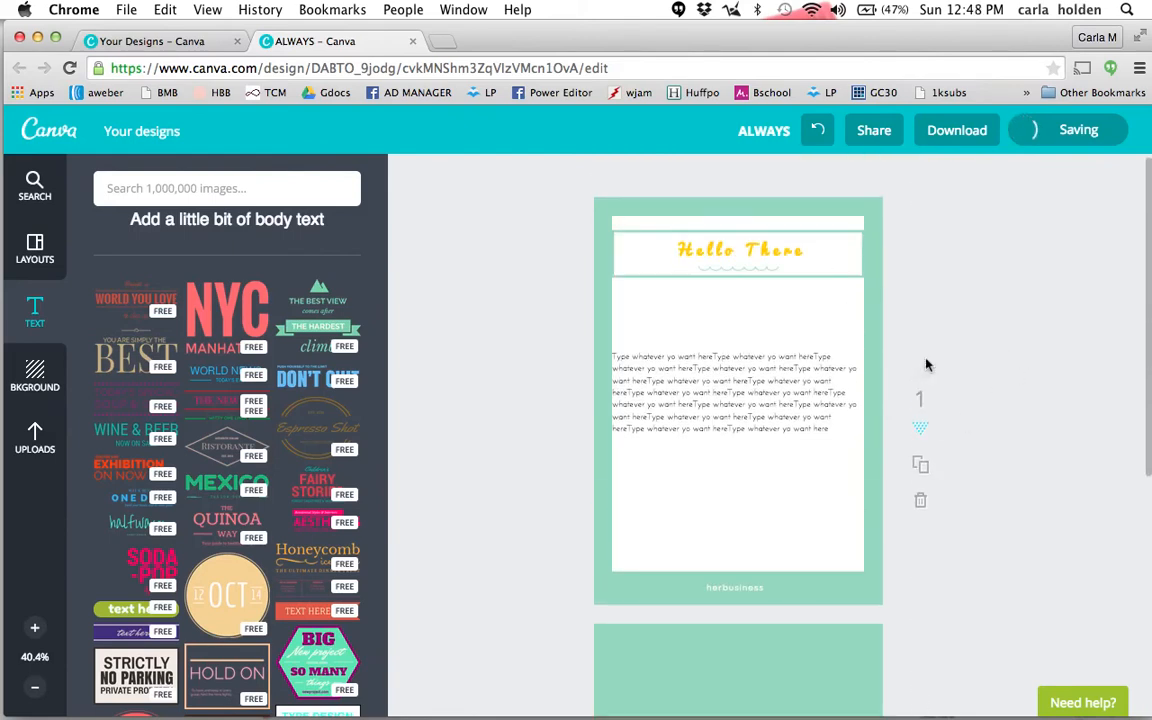
click(921, 464)
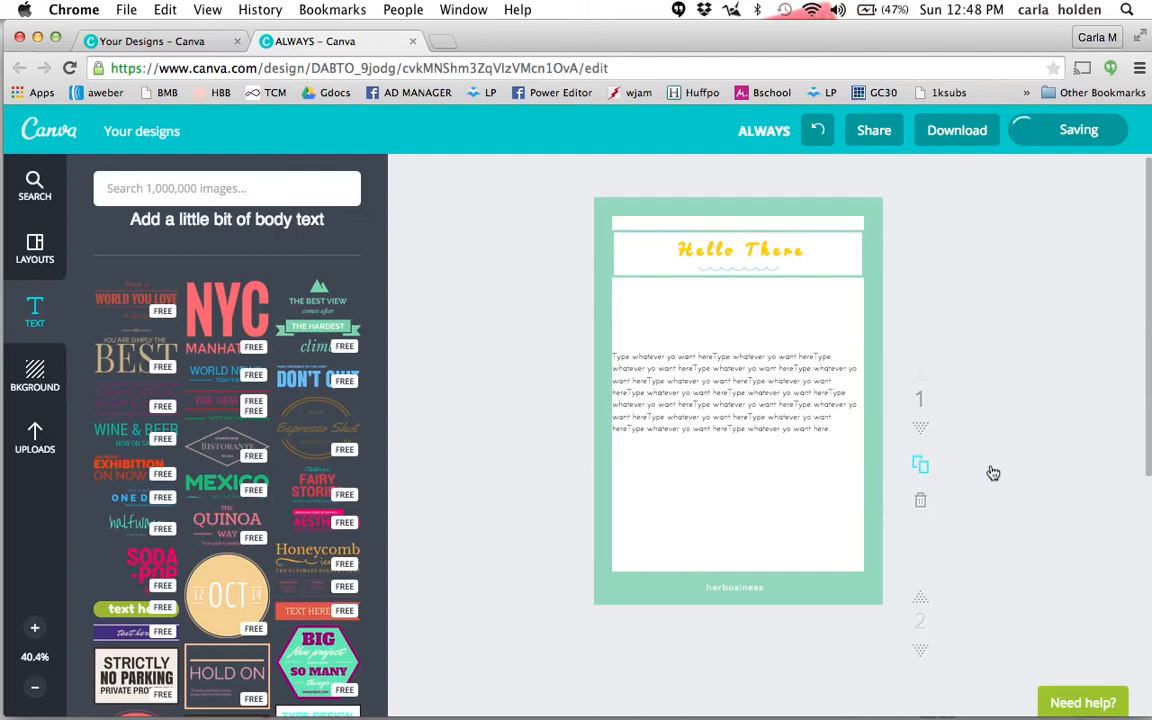
scroll(993, 473, down, 8)
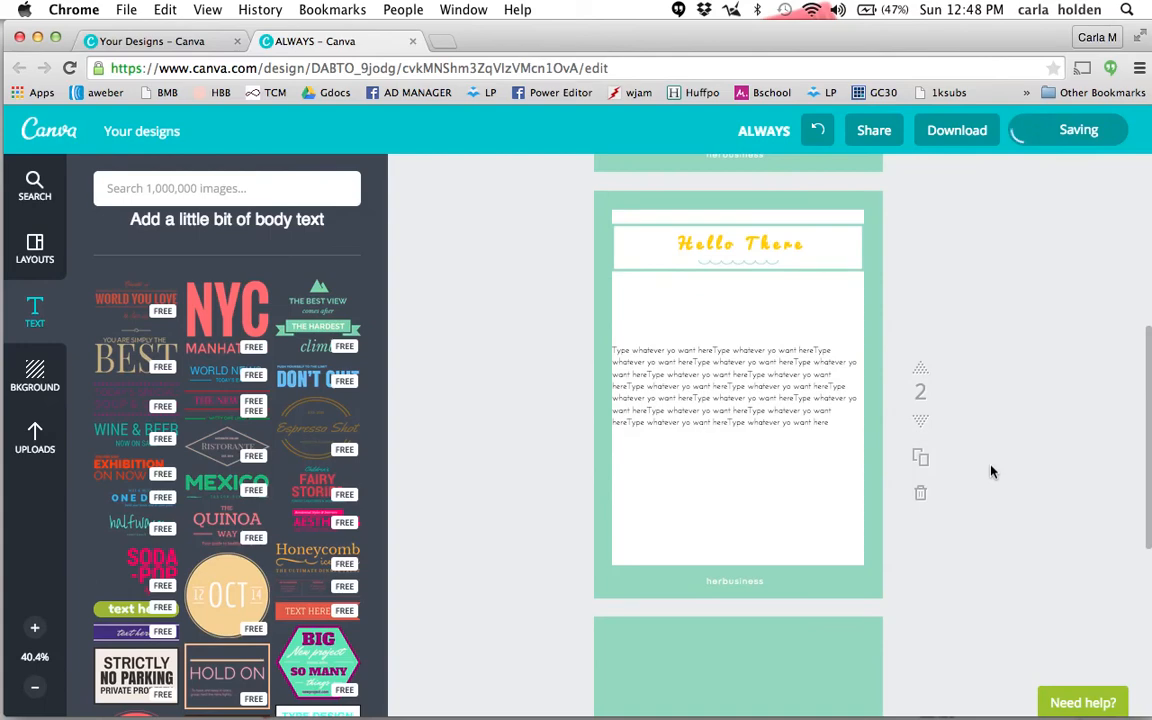
Step: Move the blank green page up two places to make it the first page of the document
scroll(992, 472, down, 4)
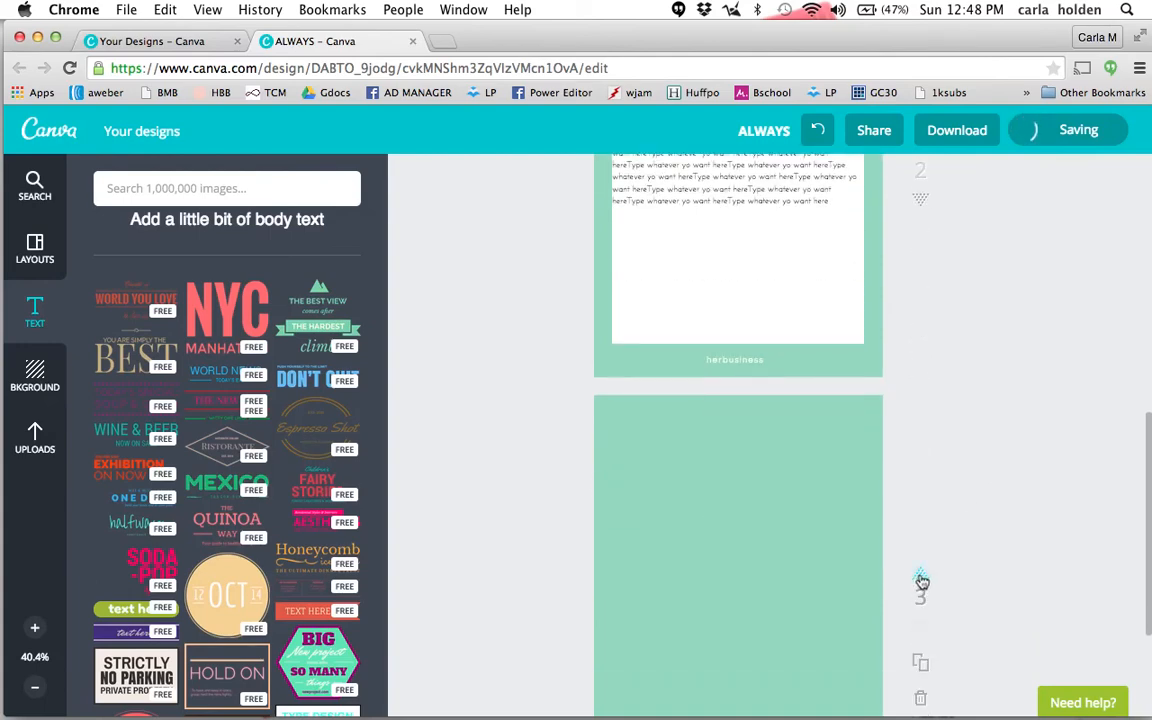
click(921, 577)
scroll(1005, 463, up, 7)
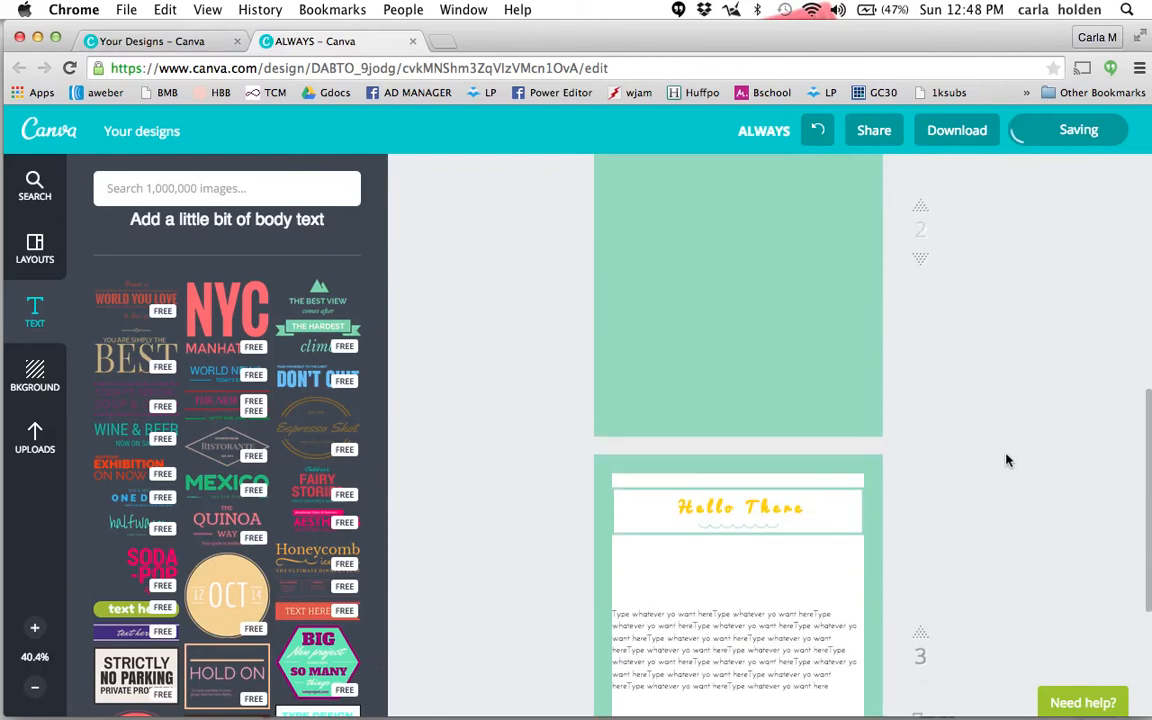
scroll(1007, 460, up, 8)
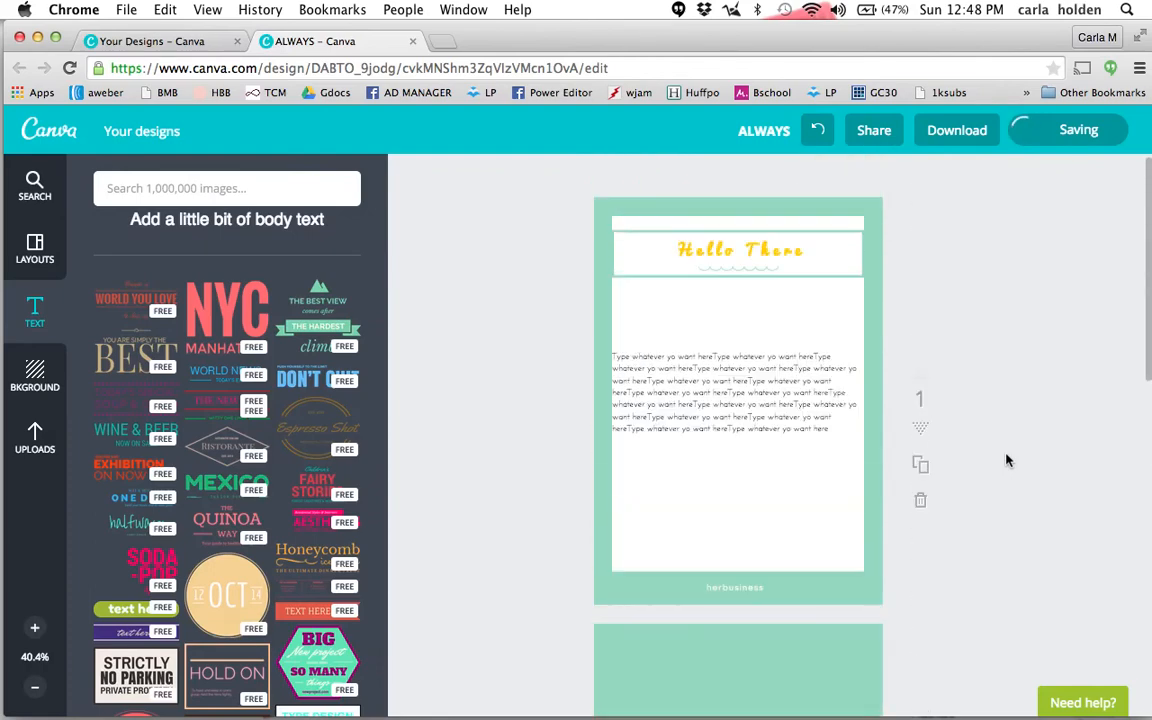
scroll(1005, 460, down, 4)
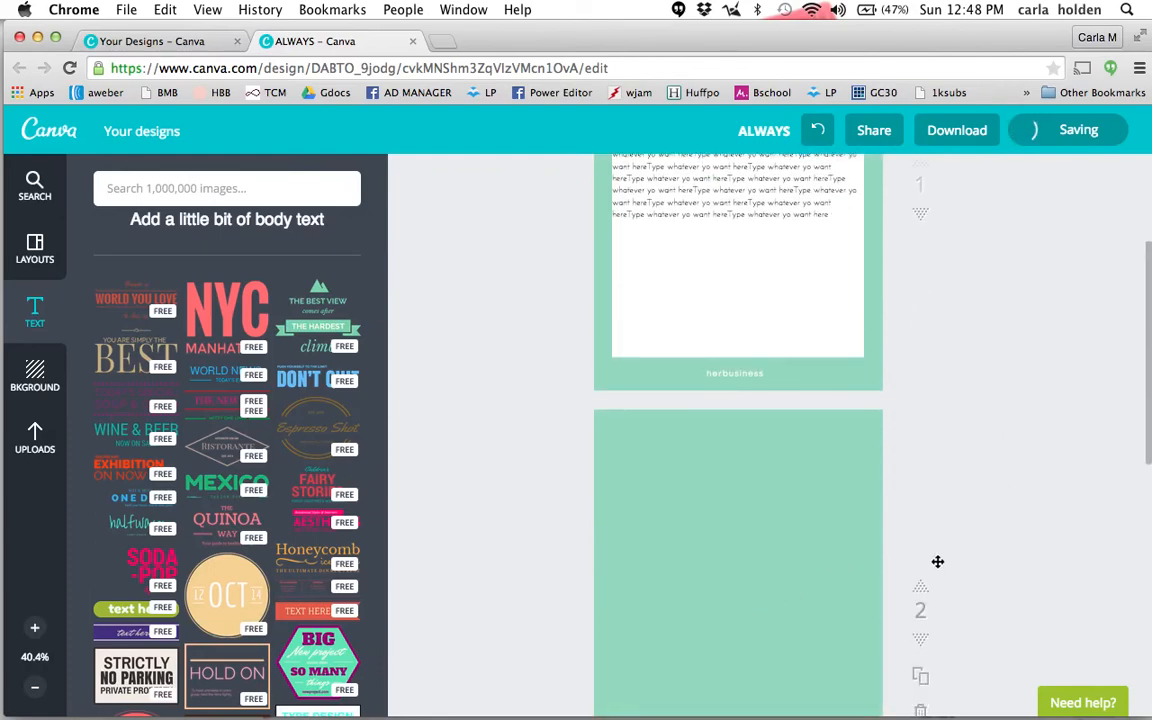
click(921, 587)
scroll(993, 490, up, 3)
scroll(993, 490, up, 3)
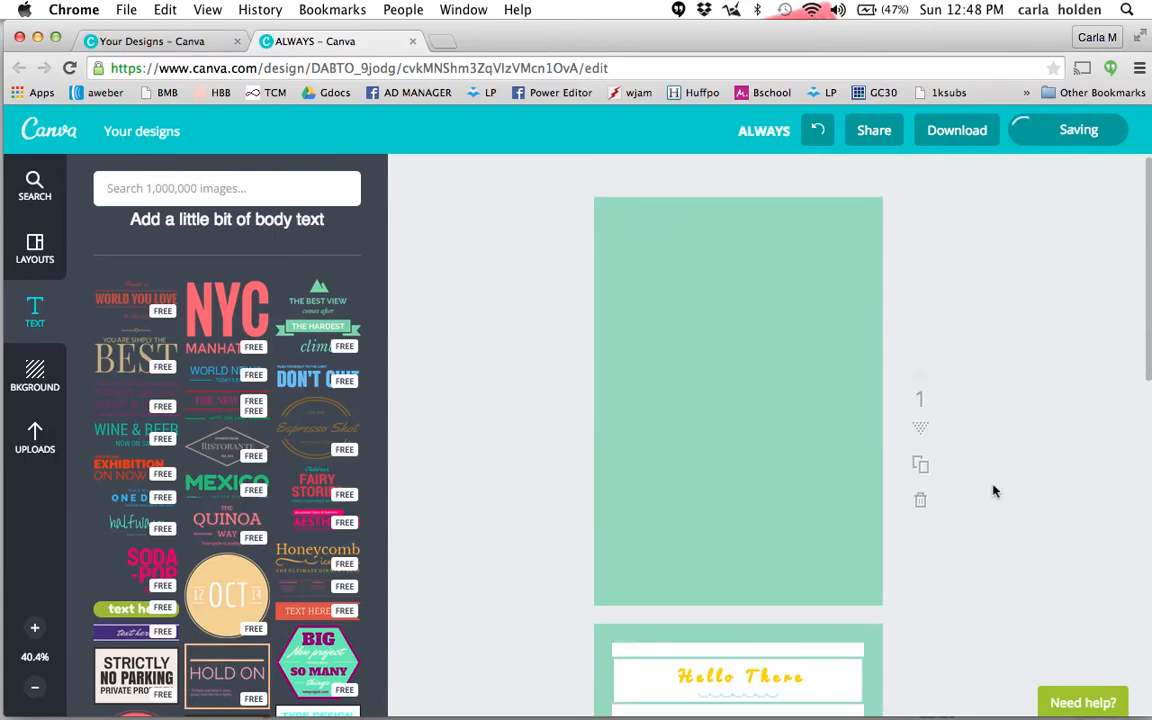
Step: Examine the uploaded images, background colours and patterns, and element categories available for filling the blank first page
click(766, 388)
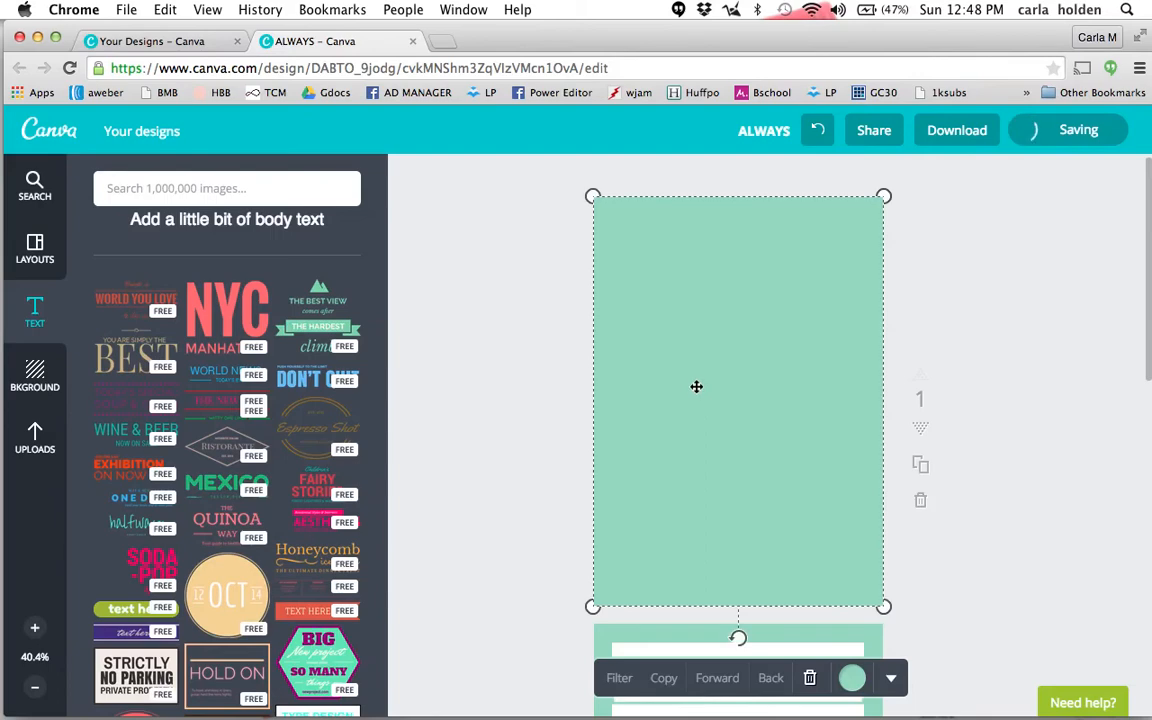
click(475, 413)
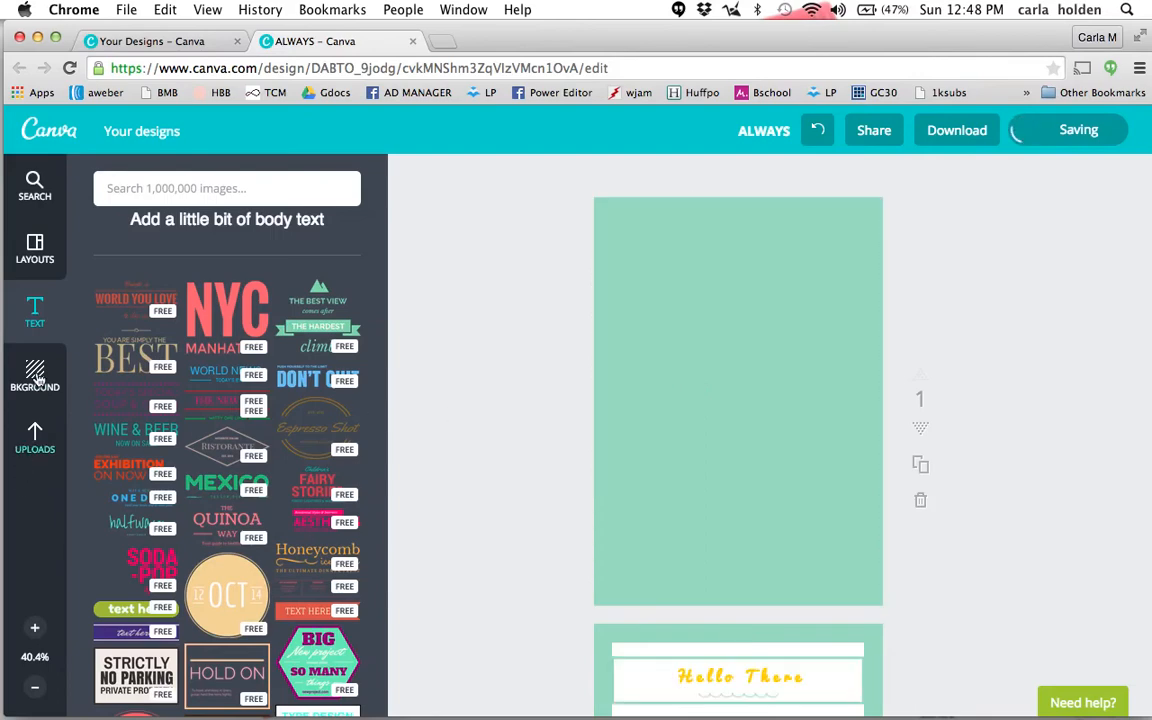
click(35, 438)
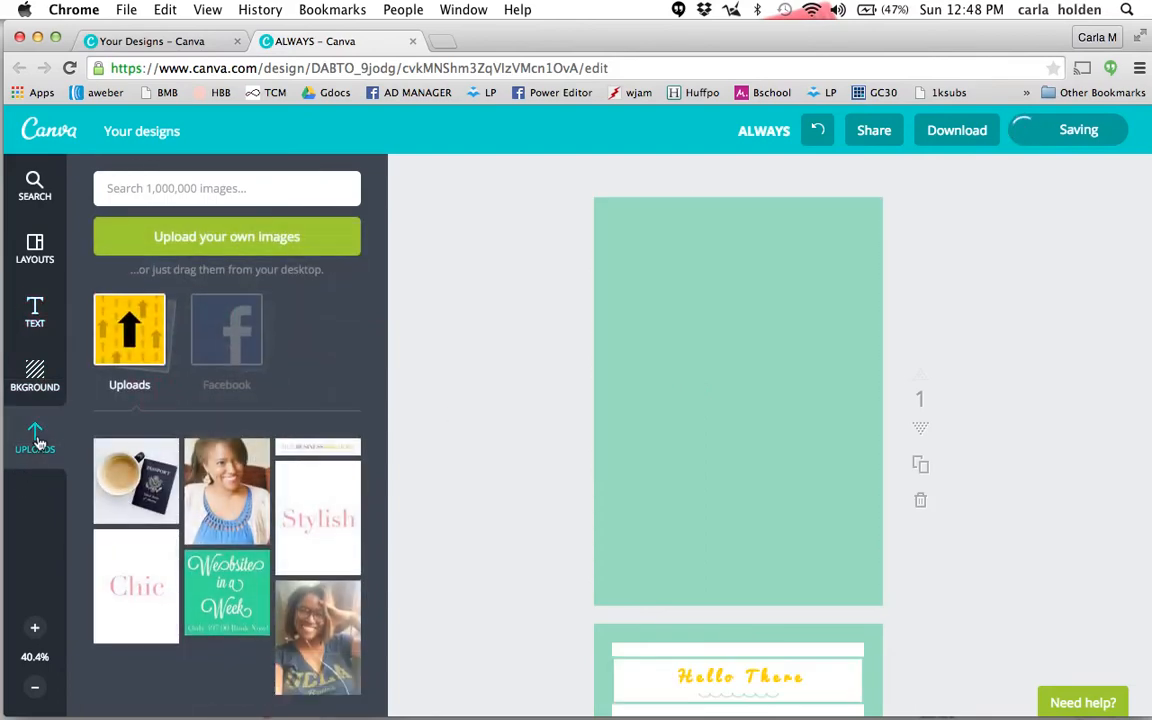
click(35, 376)
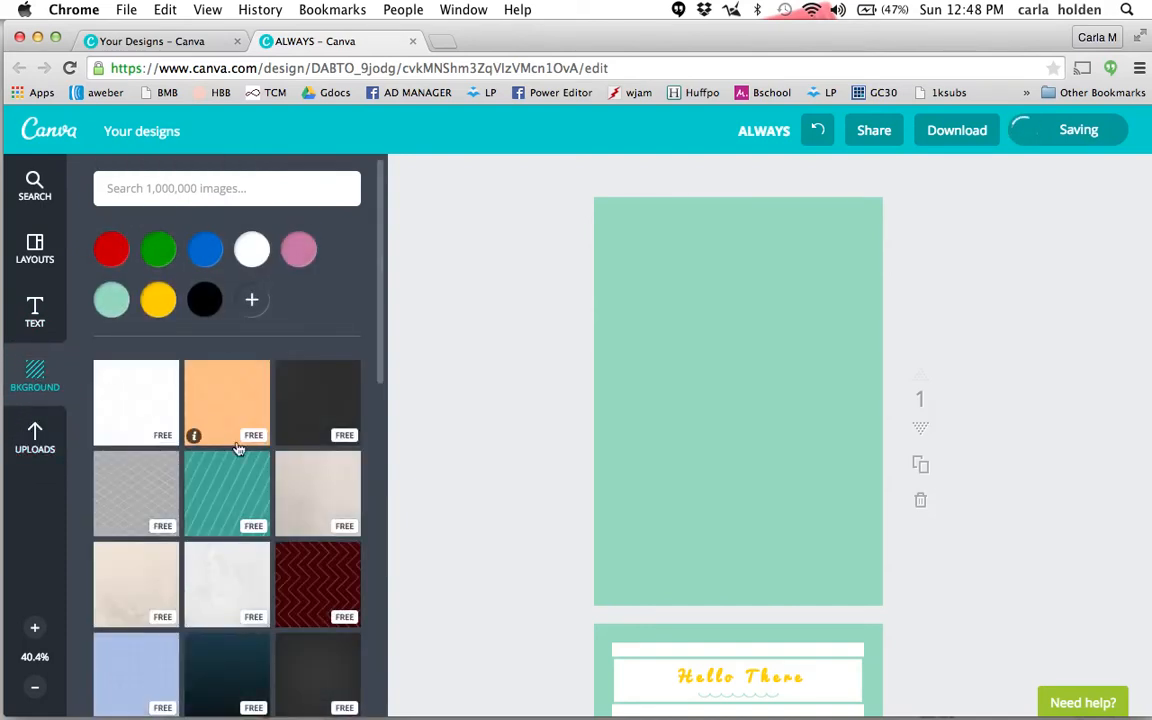
scroll(210, 470, down, 3)
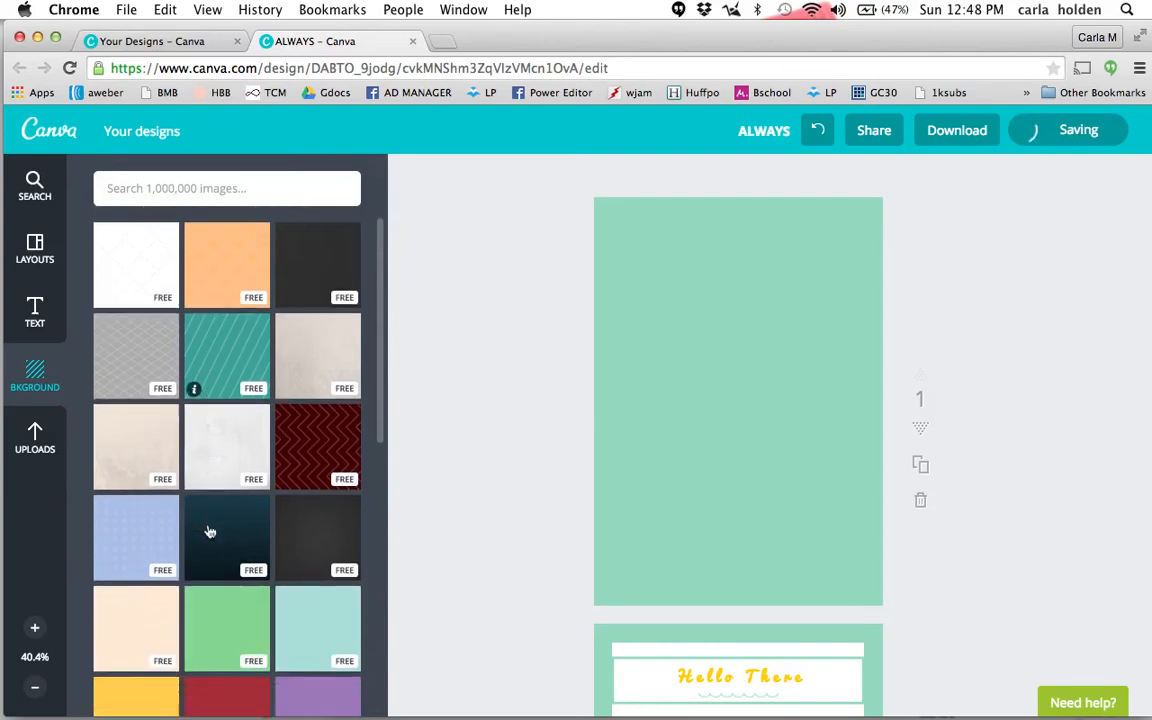
scroll(210, 531, down, 5)
scroll(210, 531, up, 5)
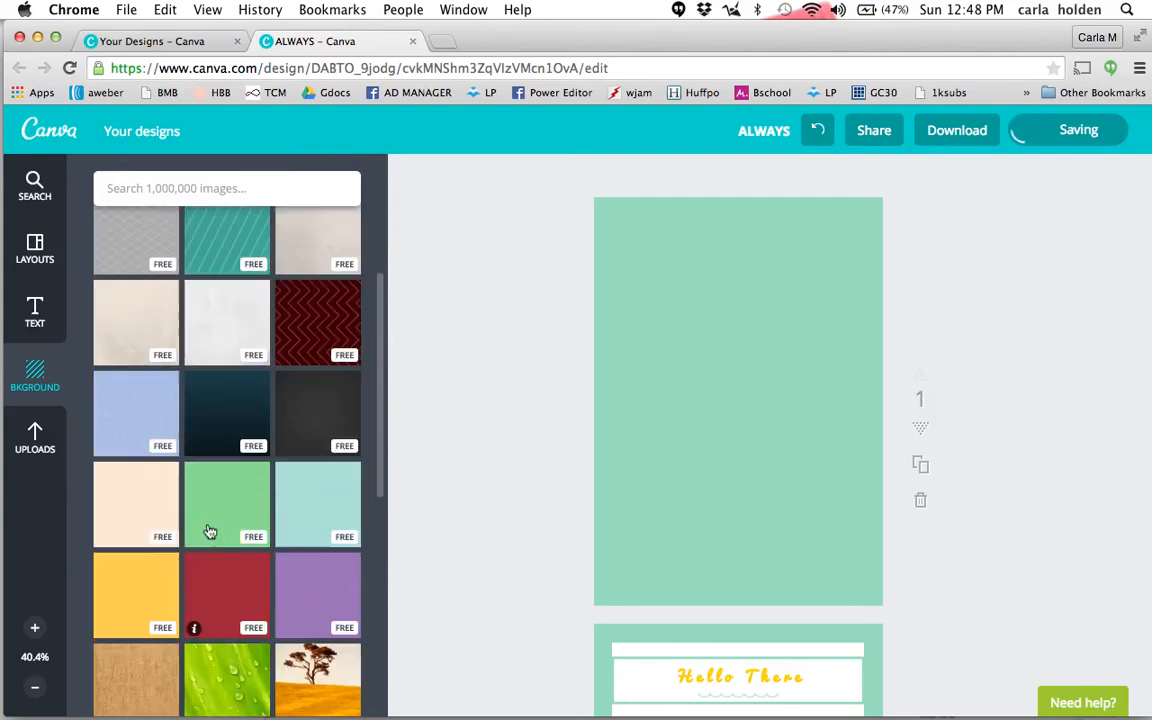
scroll(215, 505, up, 3)
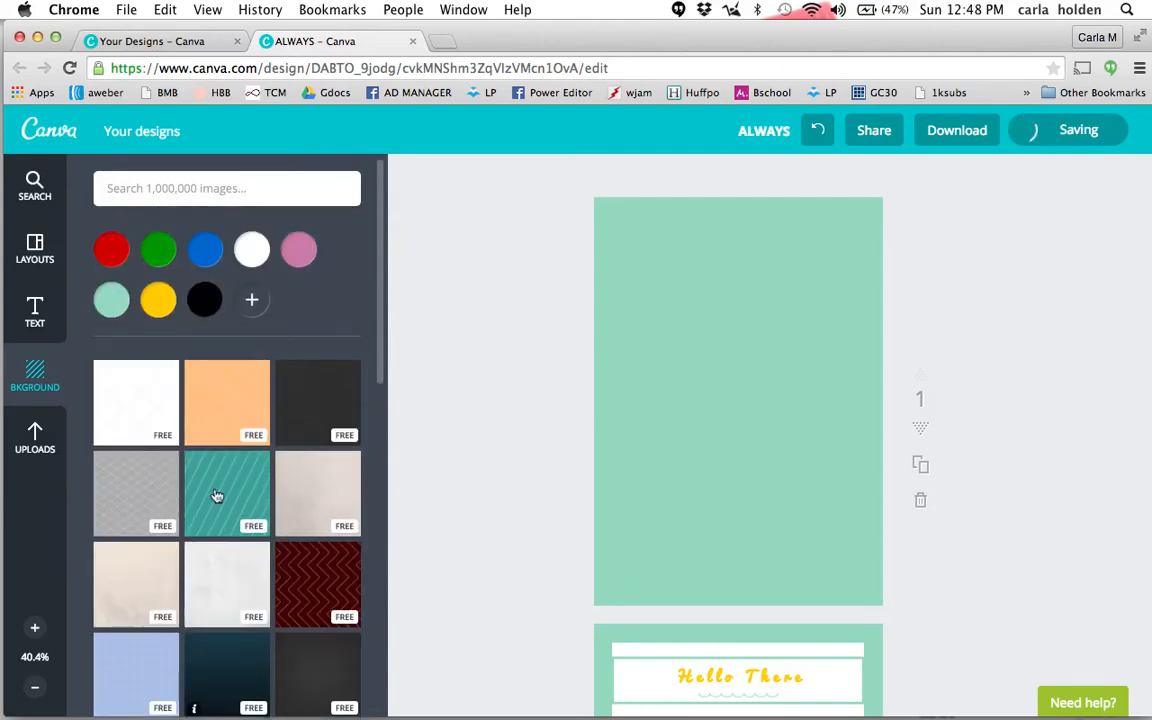
click(324, 190)
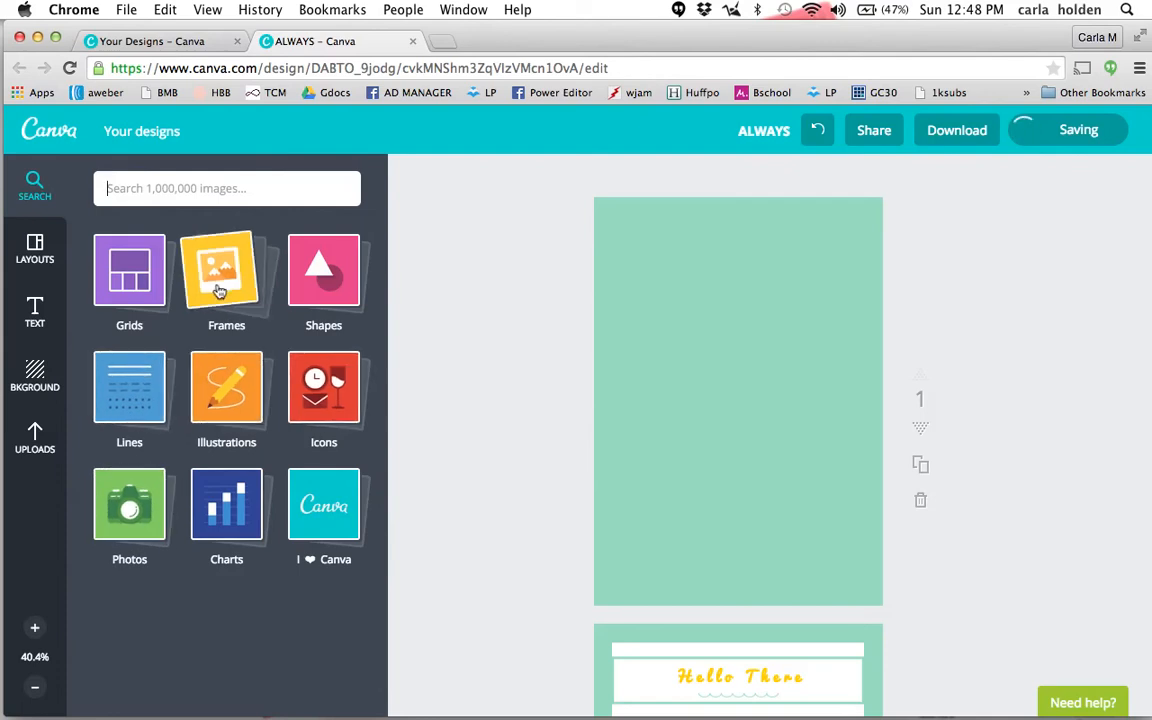
Step: Place the uploaded portrait photo with the blue top in the middle of the blank first page
click(44, 451)
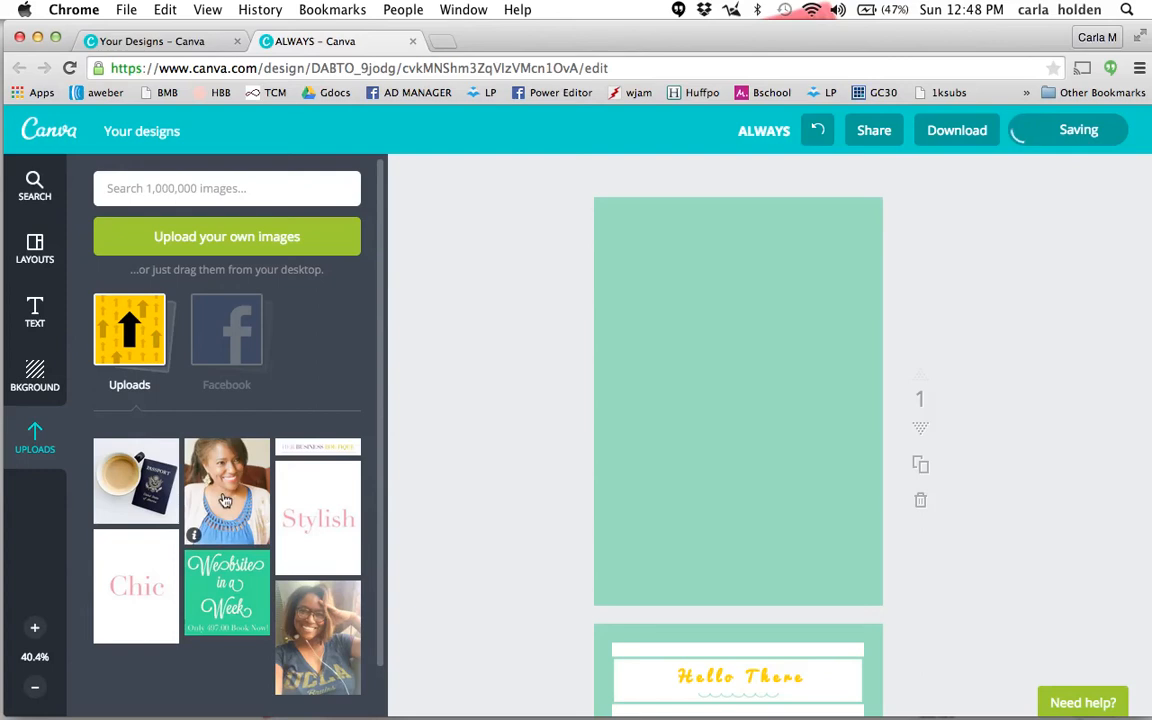
drag(226, 501, 728, 411)
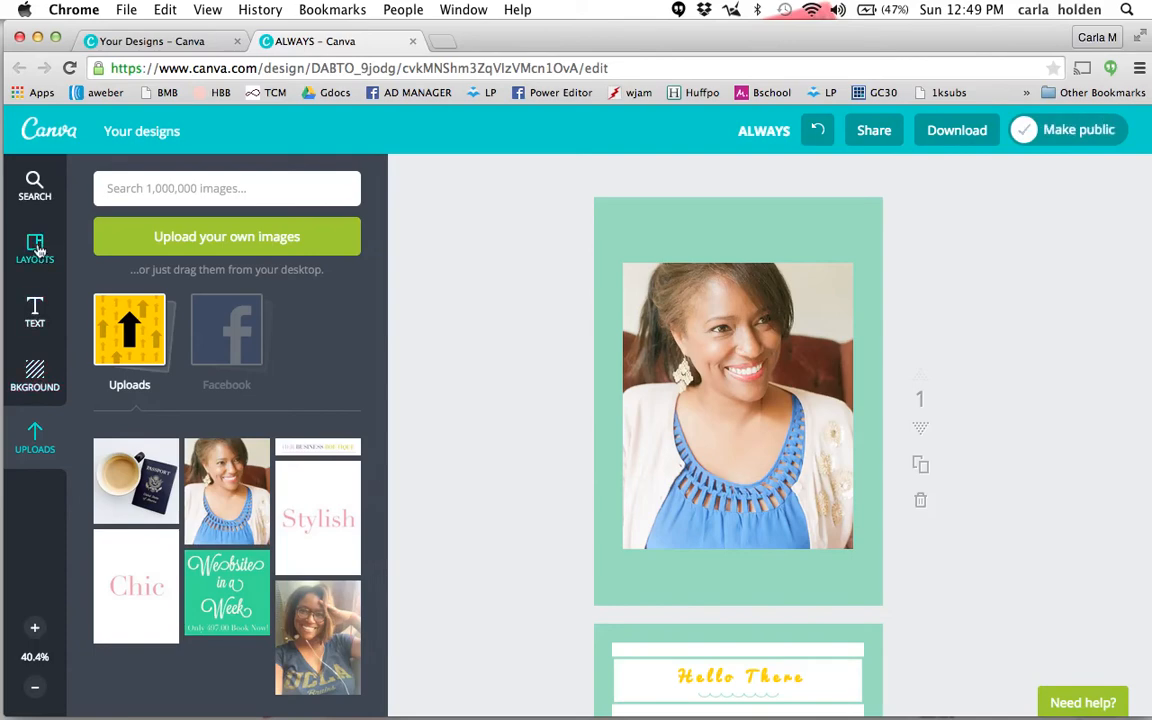
Step: Add the boxed "TYPE DESIGN and style" text design at the top of the first page, above the portrait
click(37, 305)
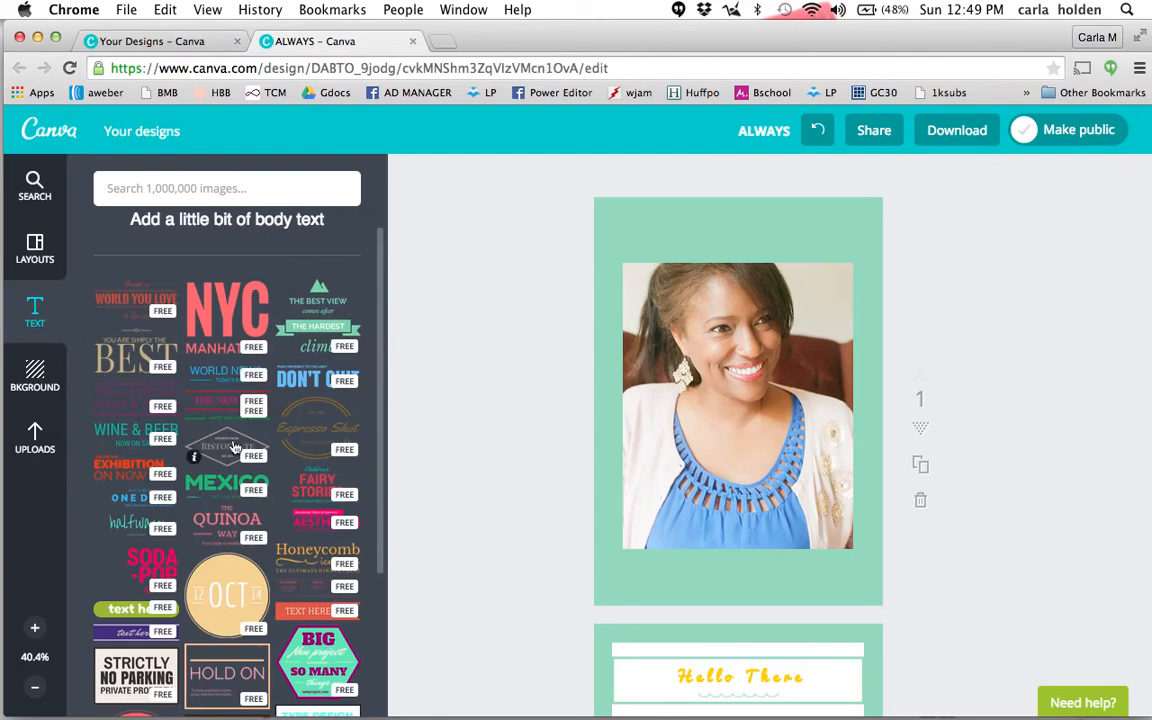
scroll(320, 590, down, 3)
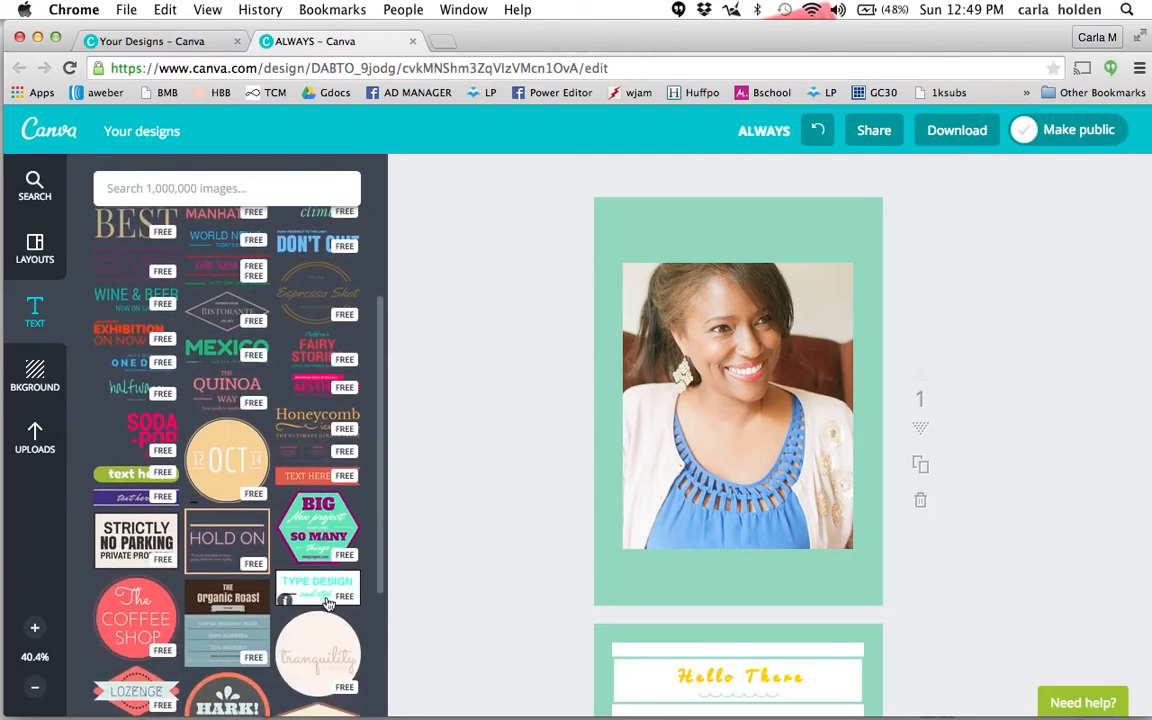
drag(328, 603, 751, 244)
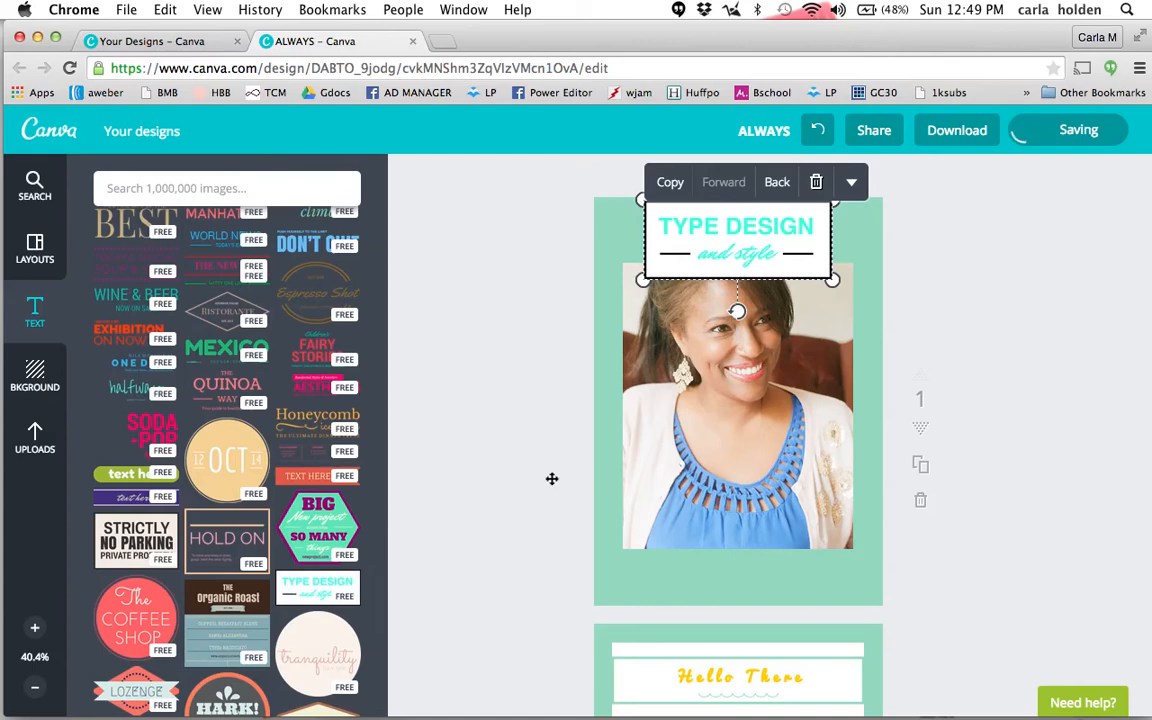
Step: Move the portrait down, centred on the page, and shift the text design slightly lower to fit between the page top and photo
click(751, 460)
click(752, 460)
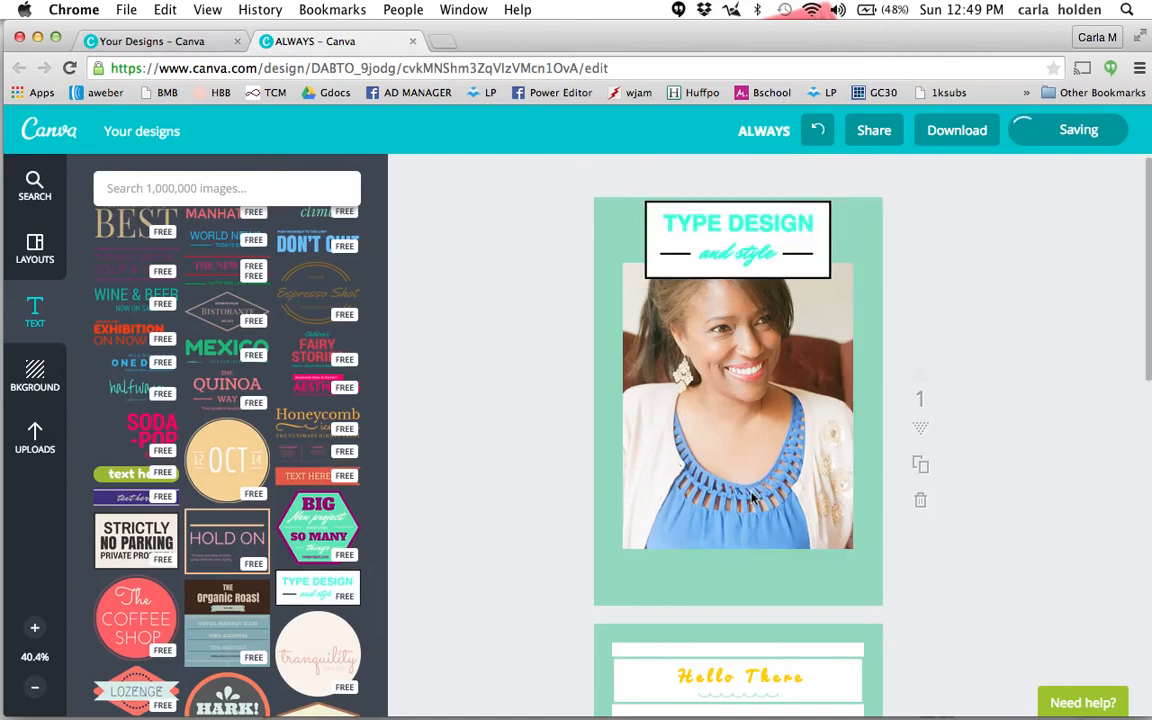
drag(752, 460, 755, 504)
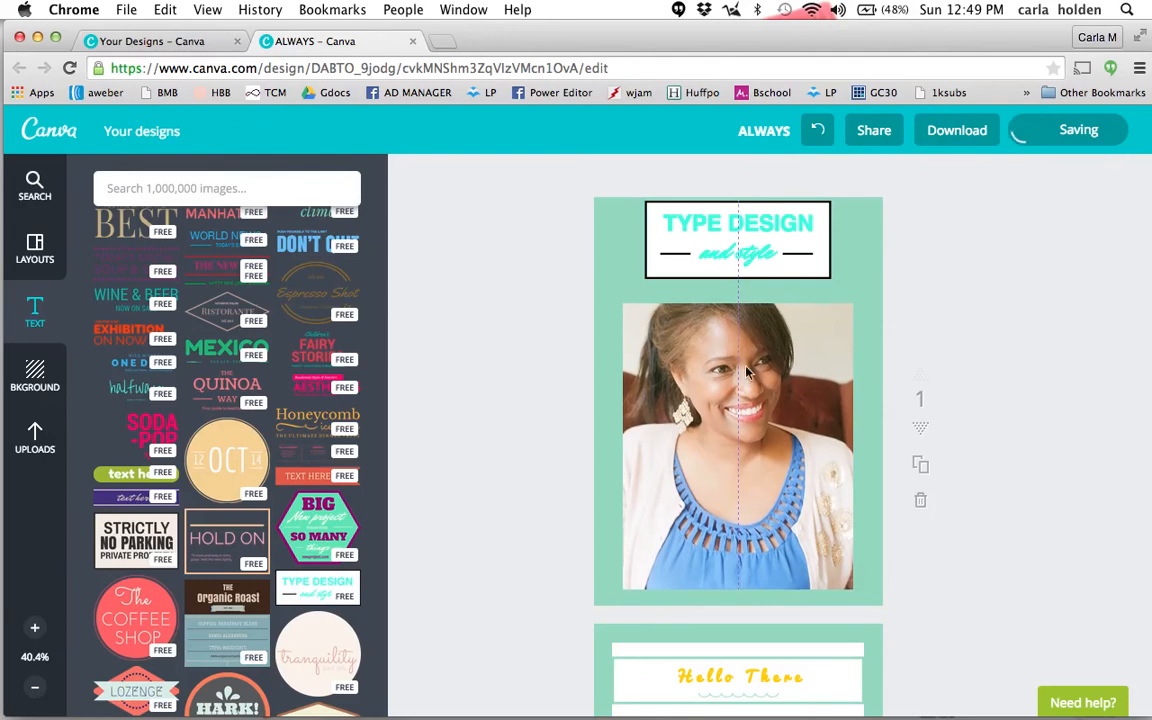
click(737, 270)
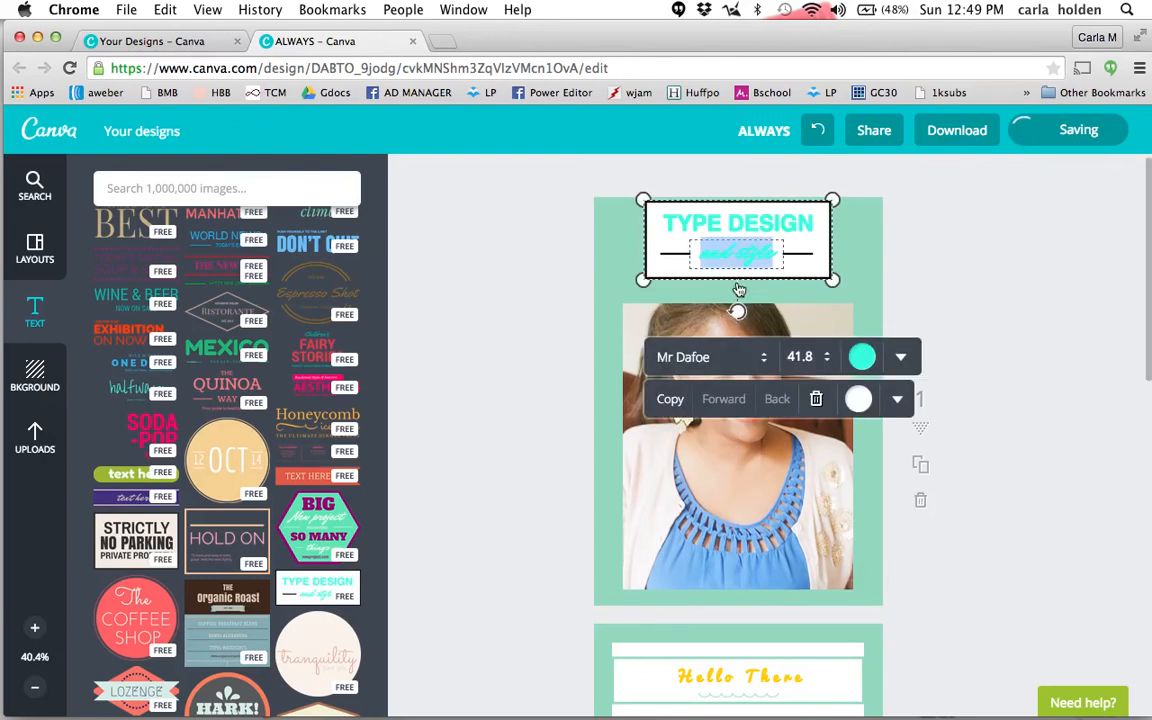
click(700, 242)
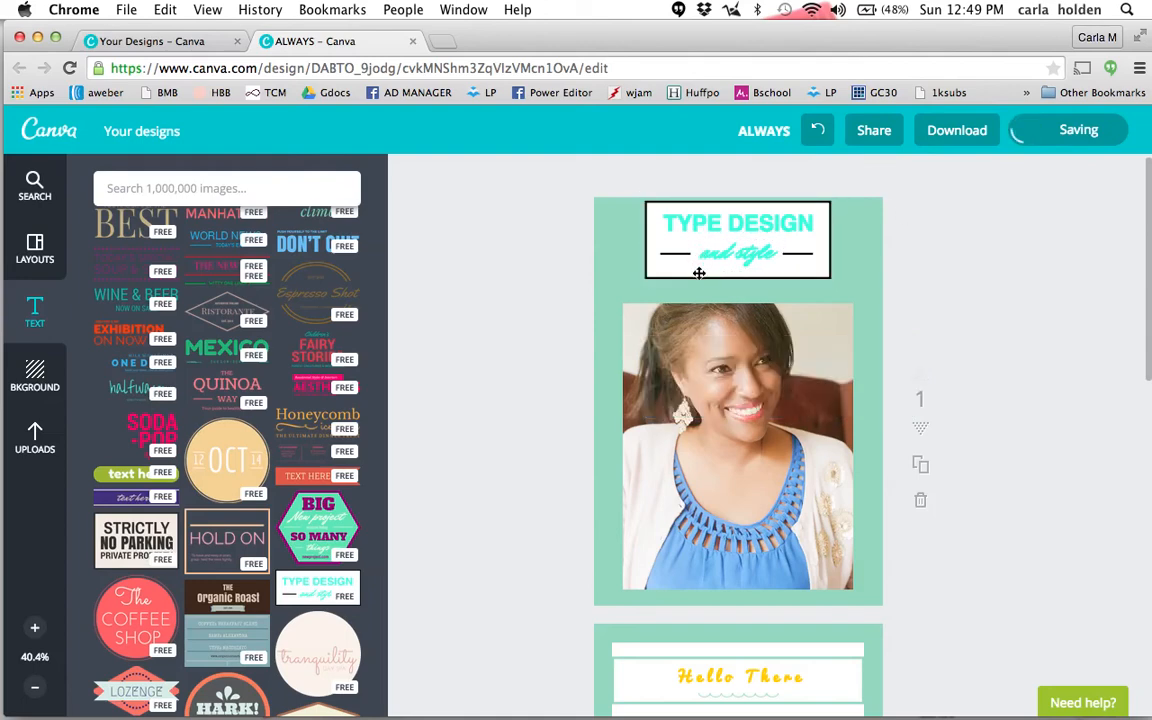
click(699, 279)
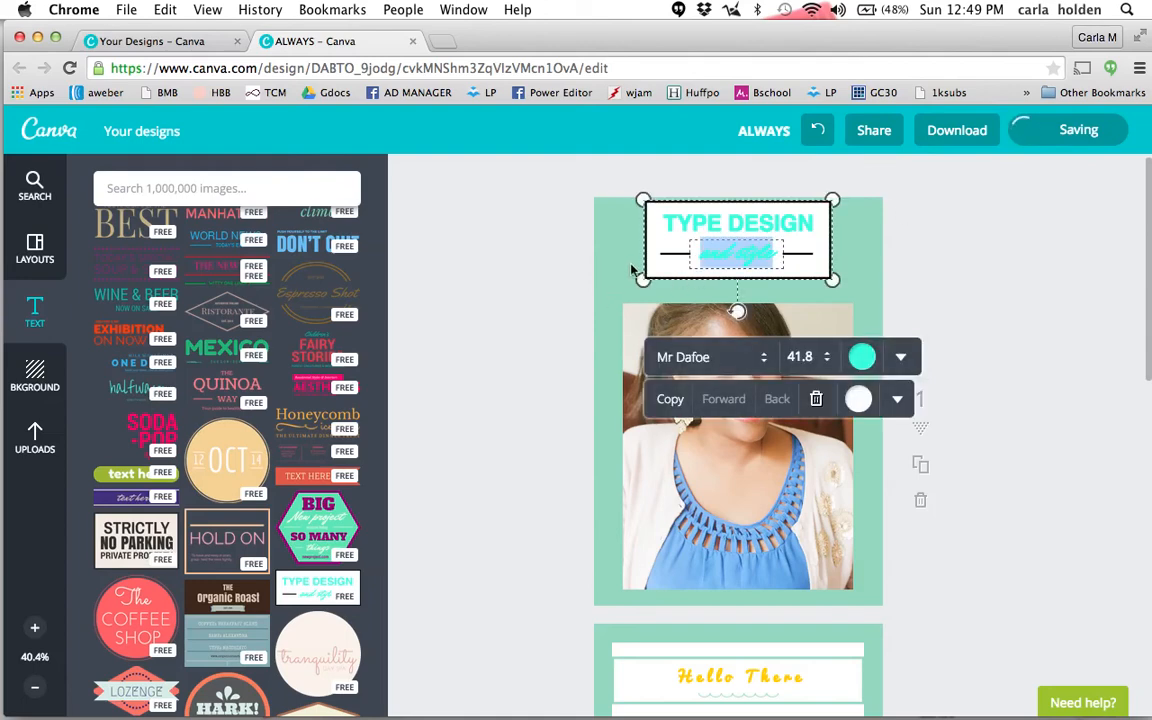
mouse_move(684, 266)
mouse_down()
mouse_move(685, 283)
mouse_move(684, 273)
mouse_up()
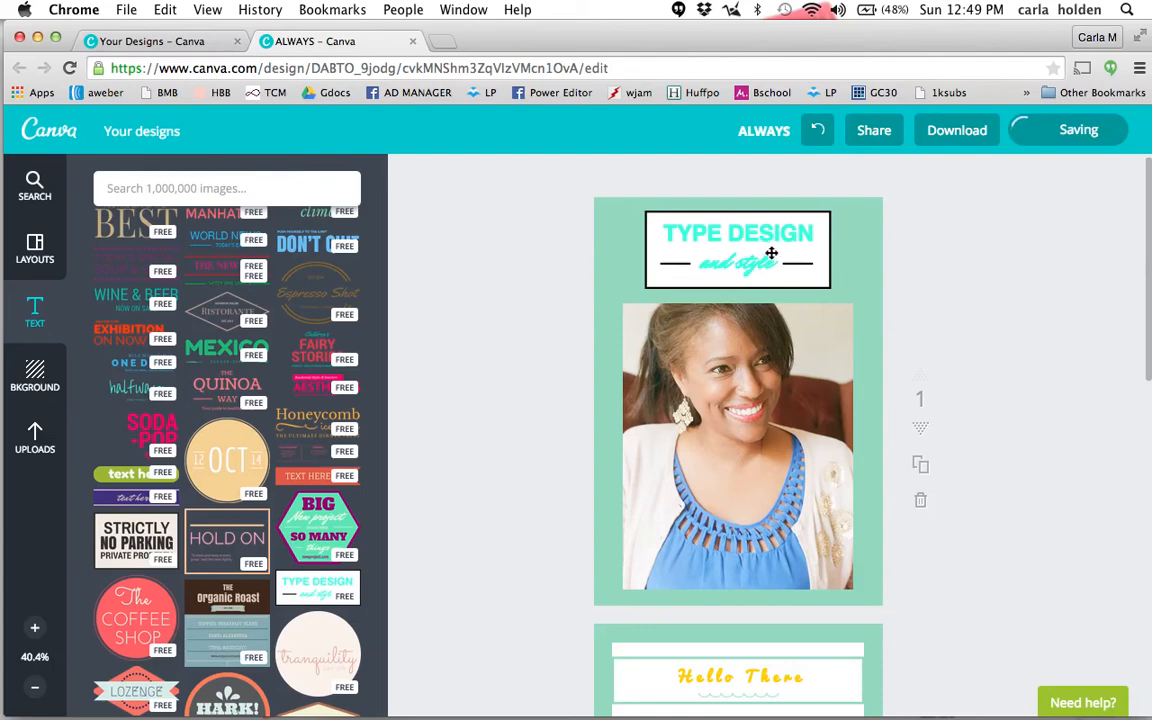
Step: Replace the "TYPE DESIGN" heading in the first page's boxed text design with "Hey There"
double_click(749, 228)
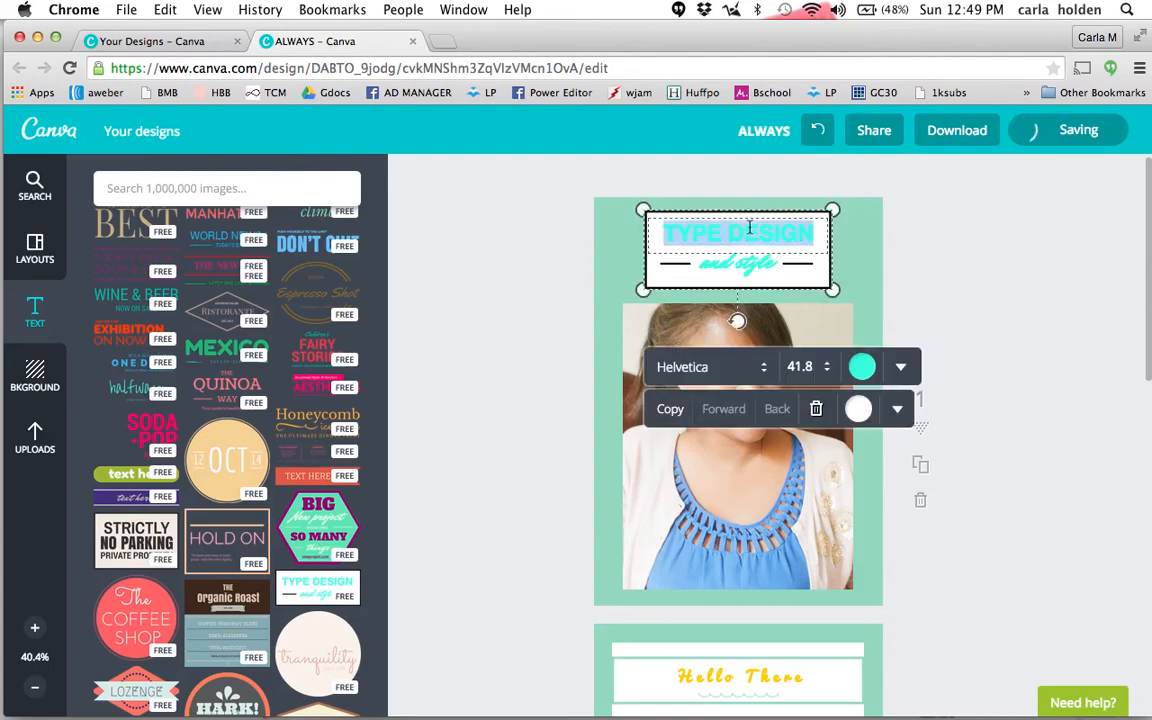
text(Hey)
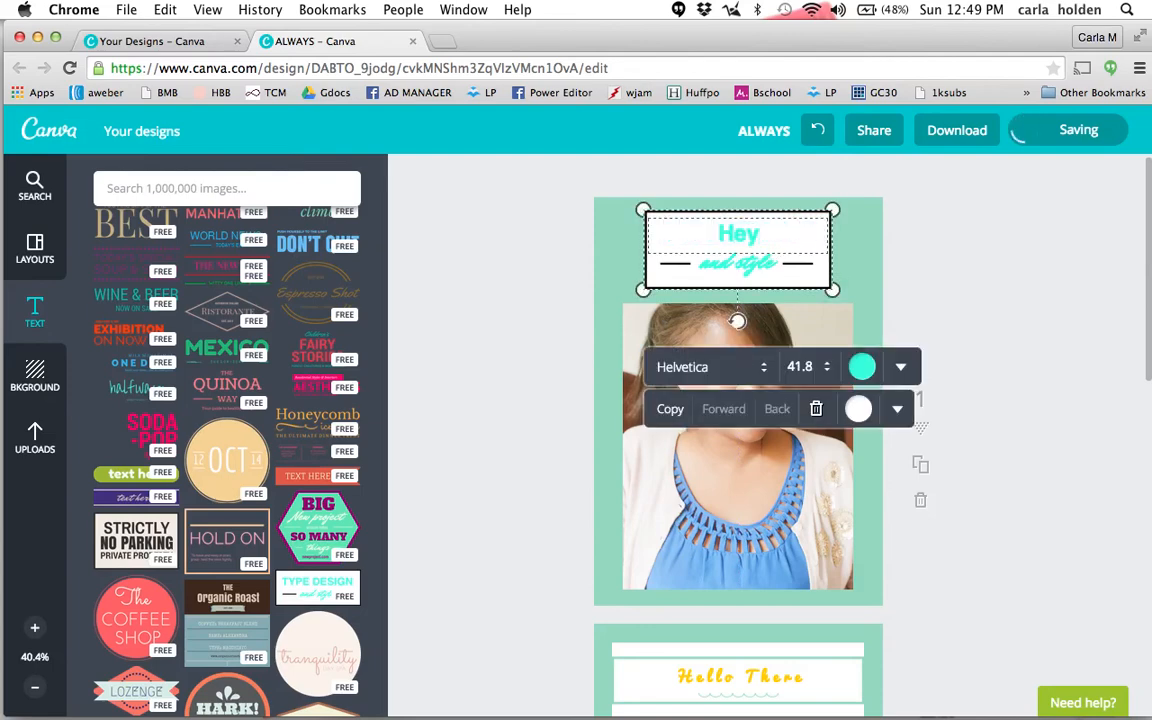
text( There)
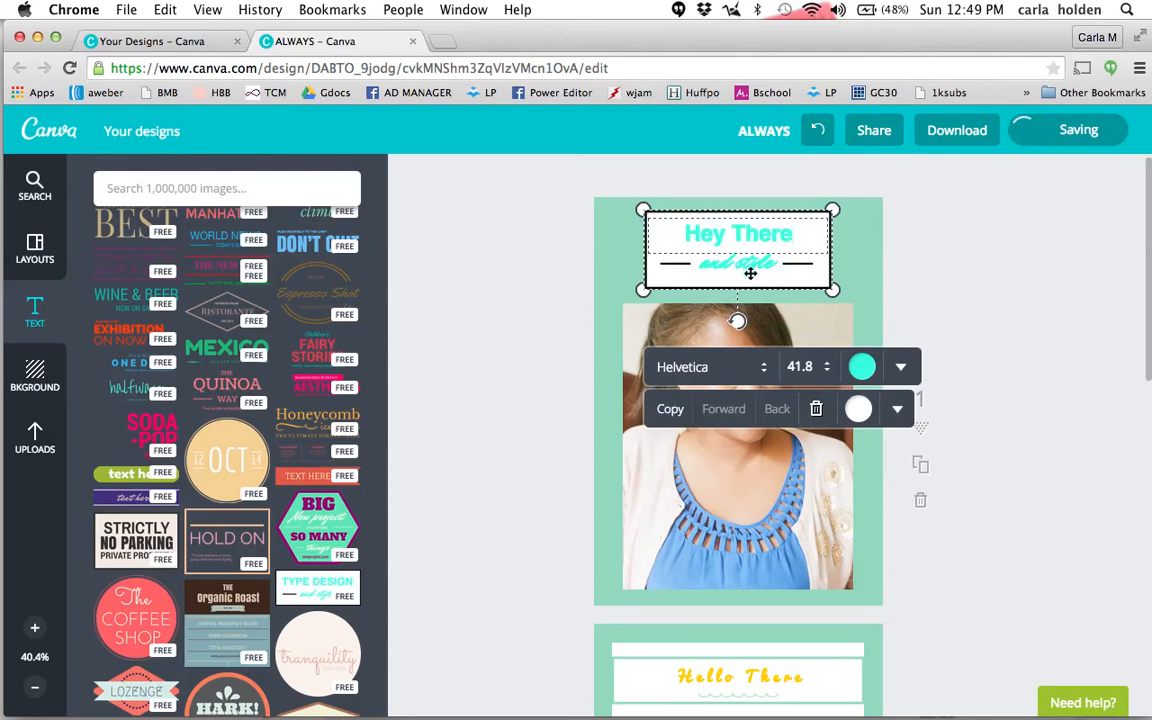
click(750, 266)
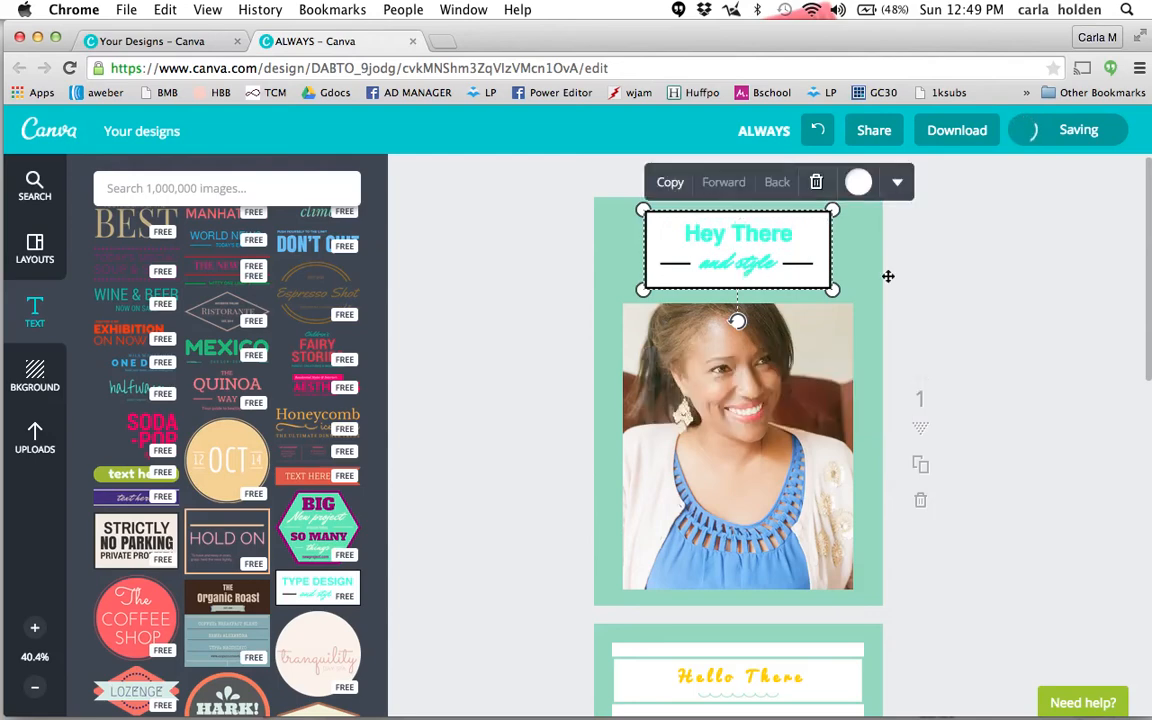
key(super+a)
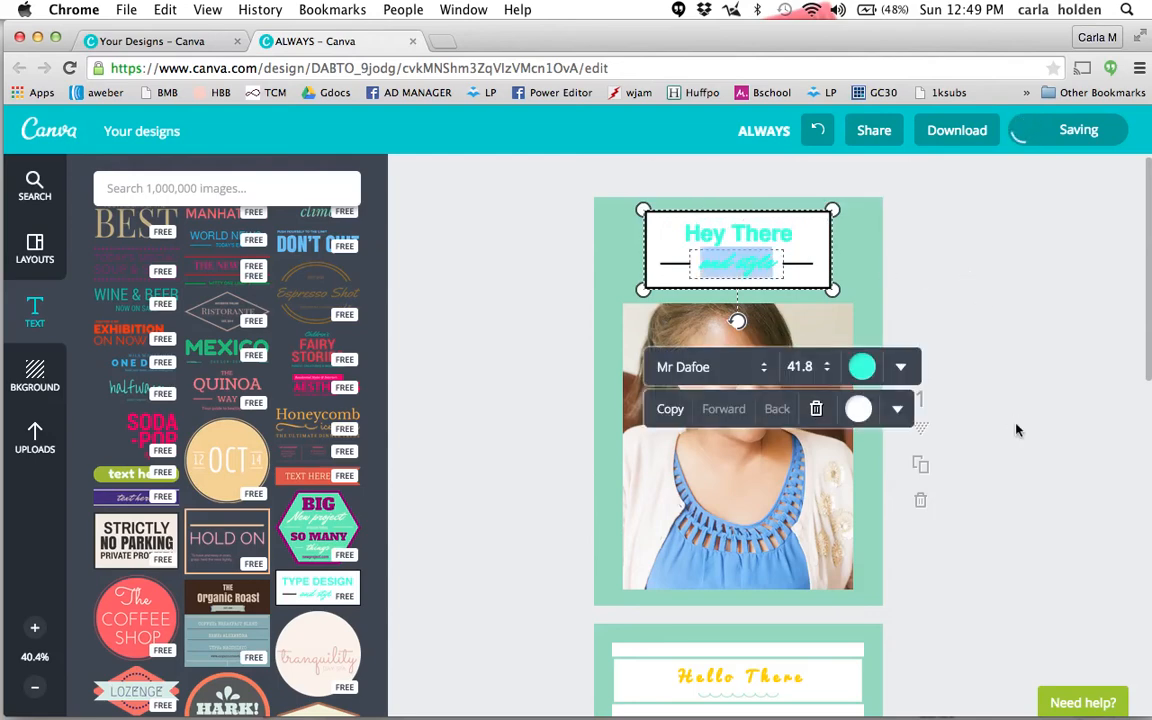
click(961, 540)
Step: Rename the design as "Meditation"
scroll(961, 540, down, 10)
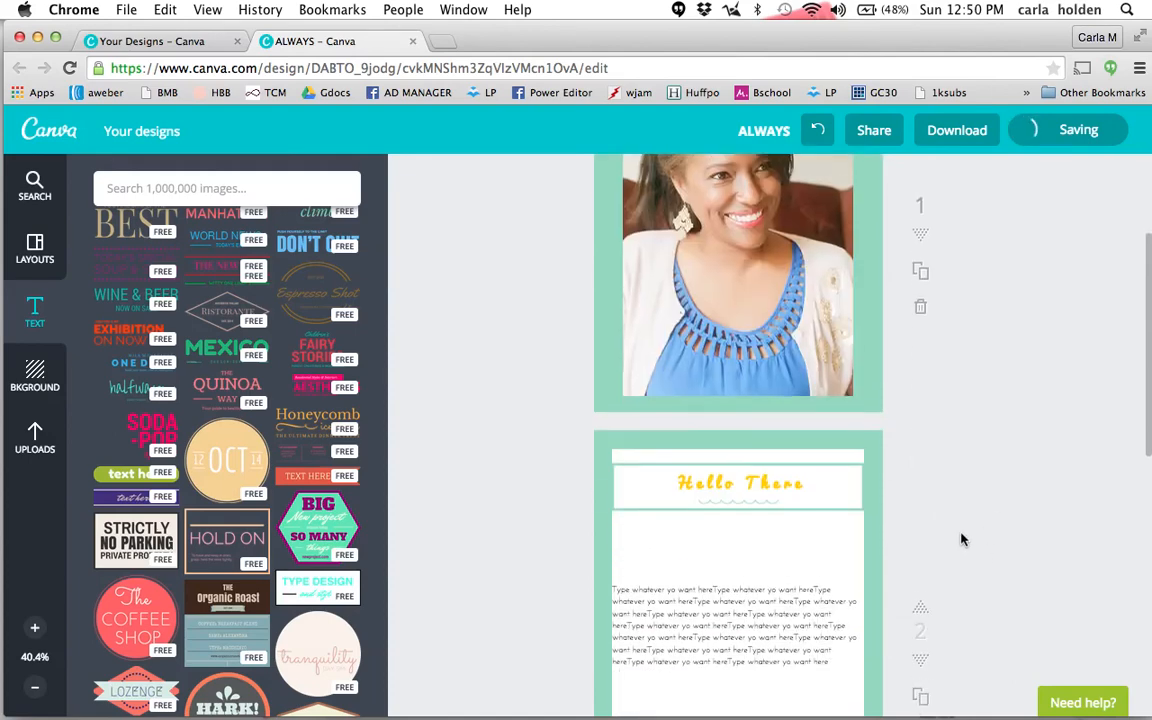
scroll(961, 540, down, 5)
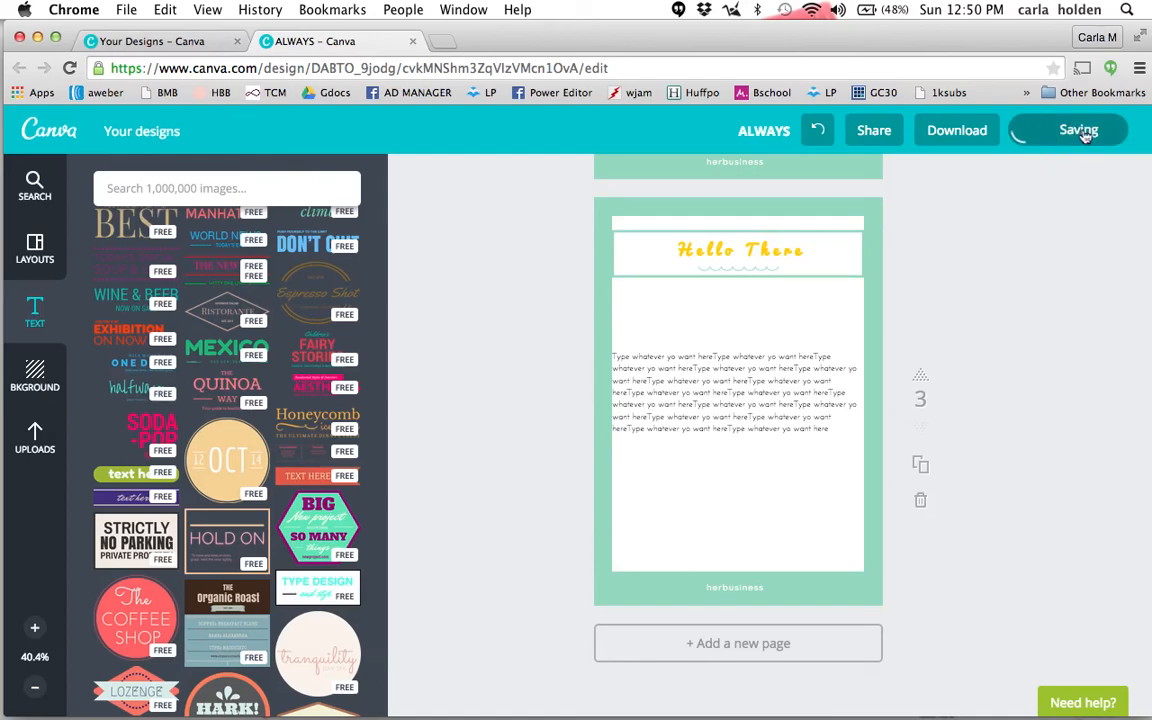
click(763, 132)
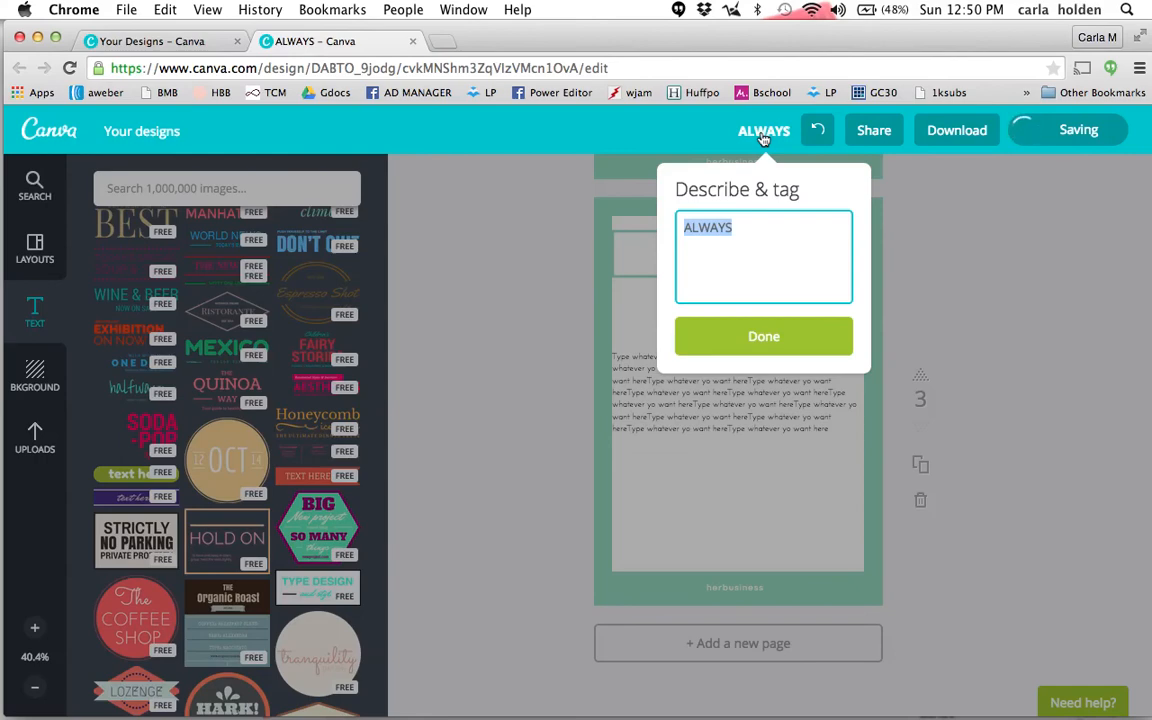
text(Meditation)
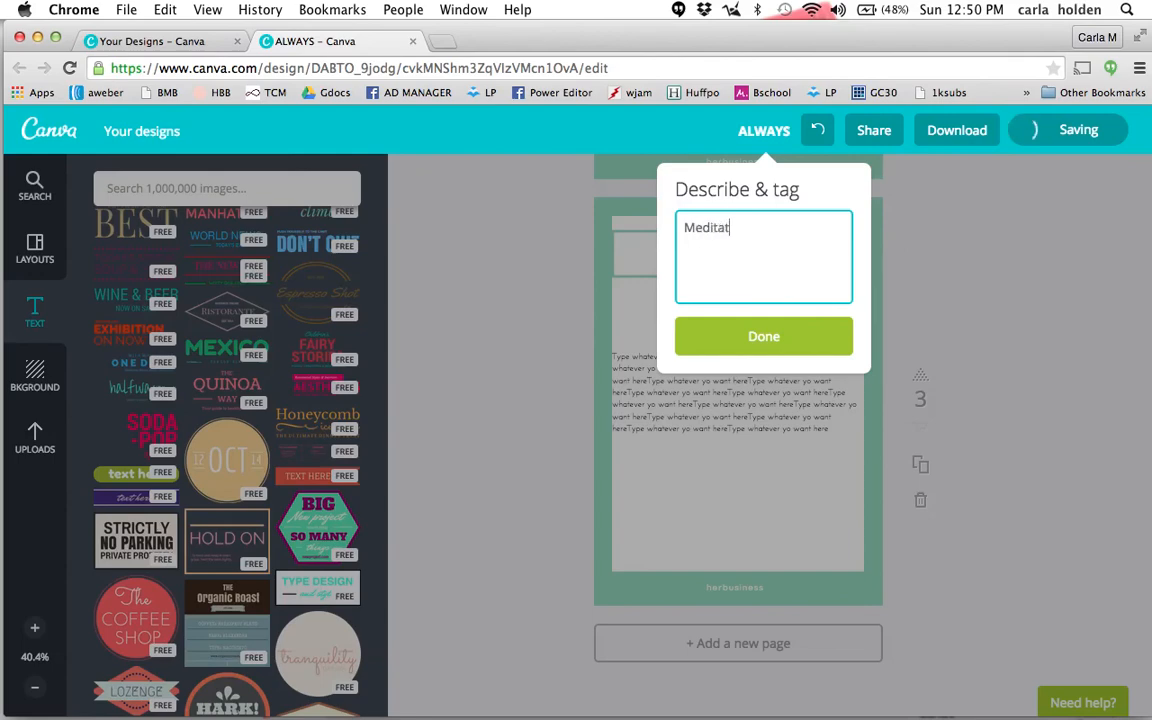
click(760, 340)
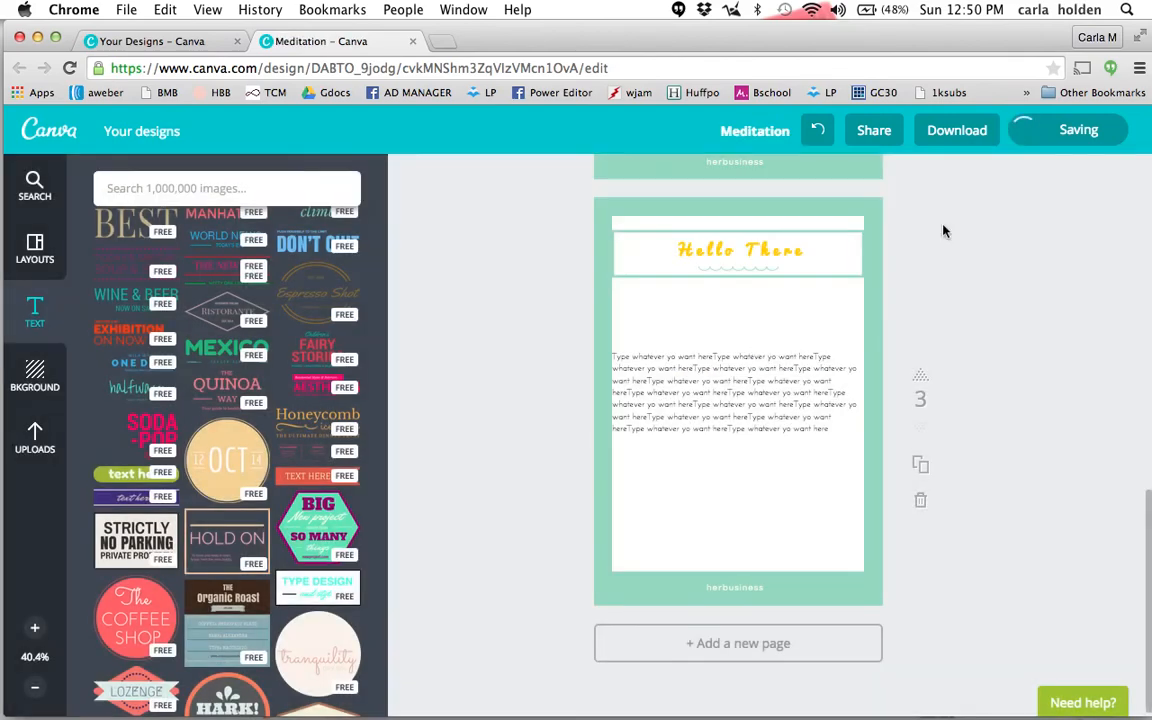
Step: Download the design as a high quality PDF and open the downloaded Meditation.pdf
click(960, 131)
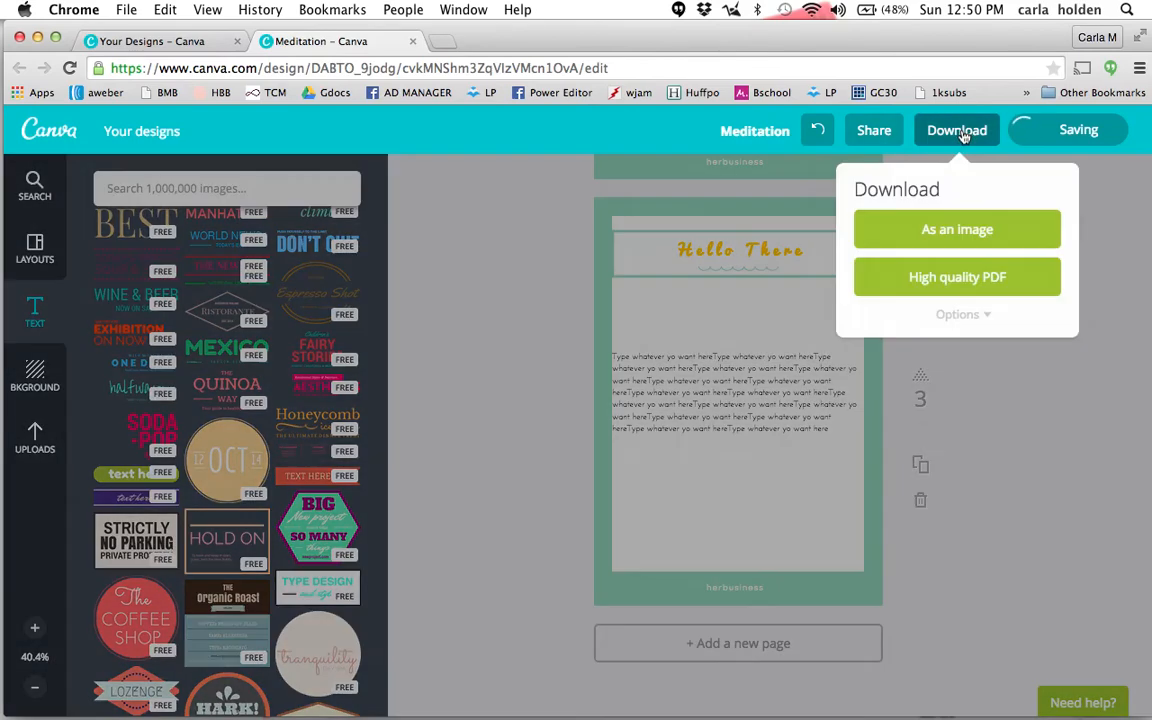
click(958, 279)
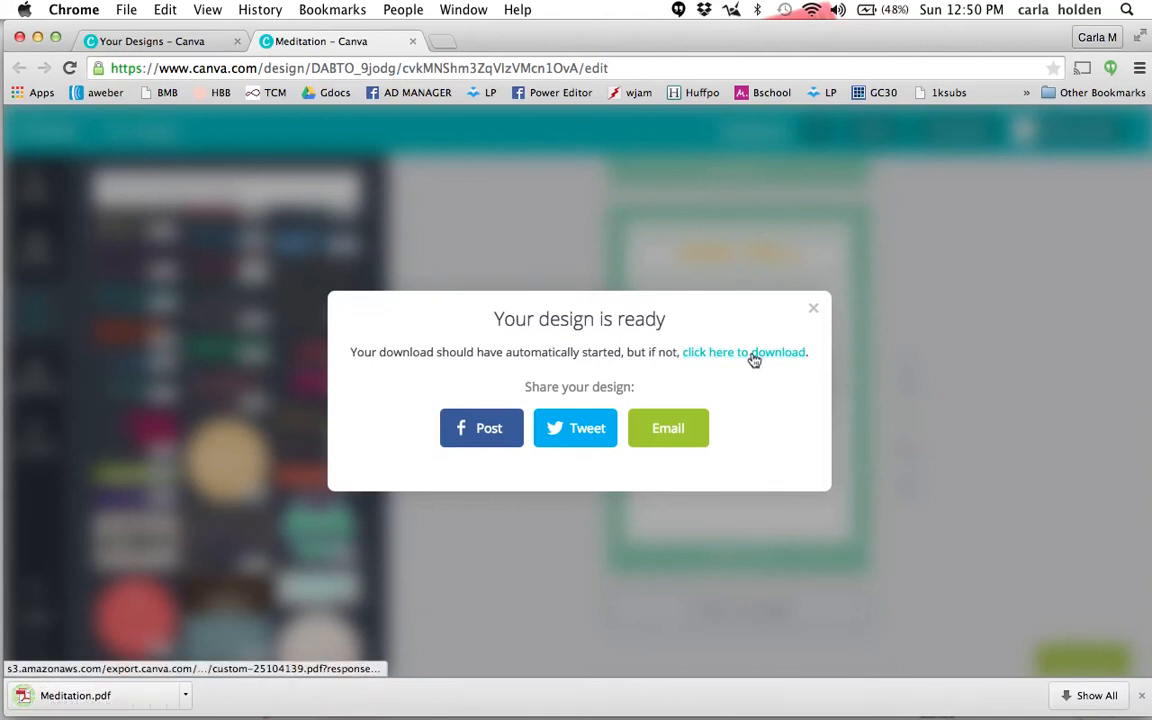
click(184, 690)
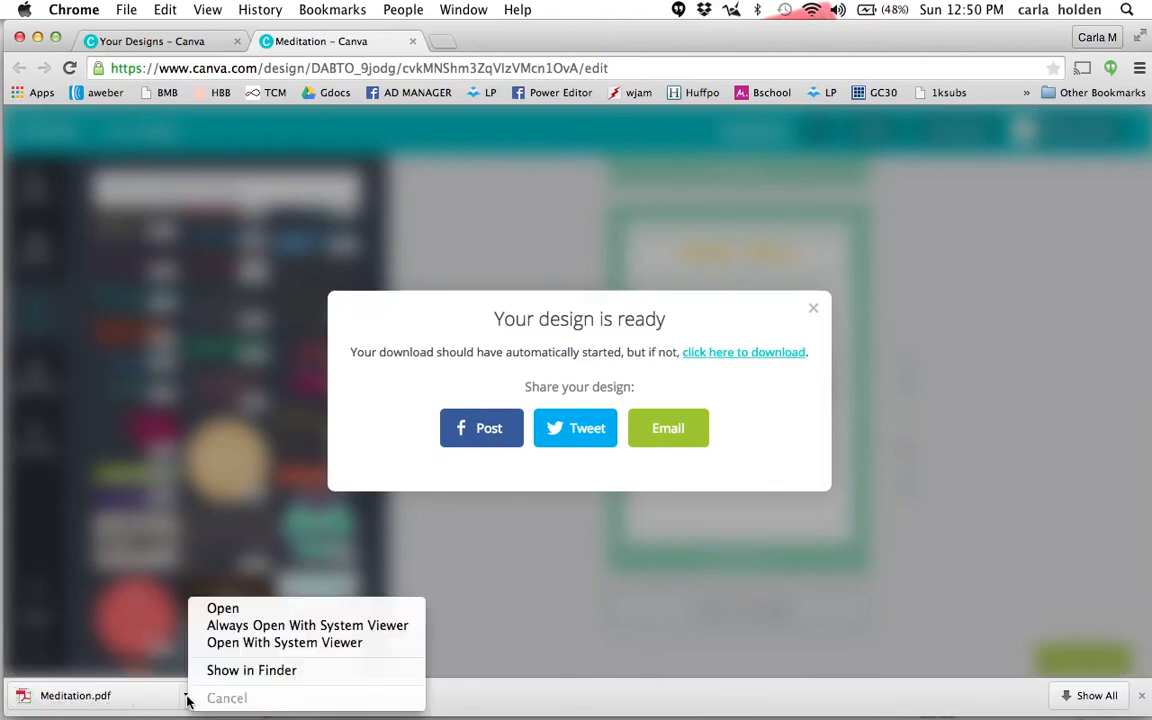
click(220, 609)
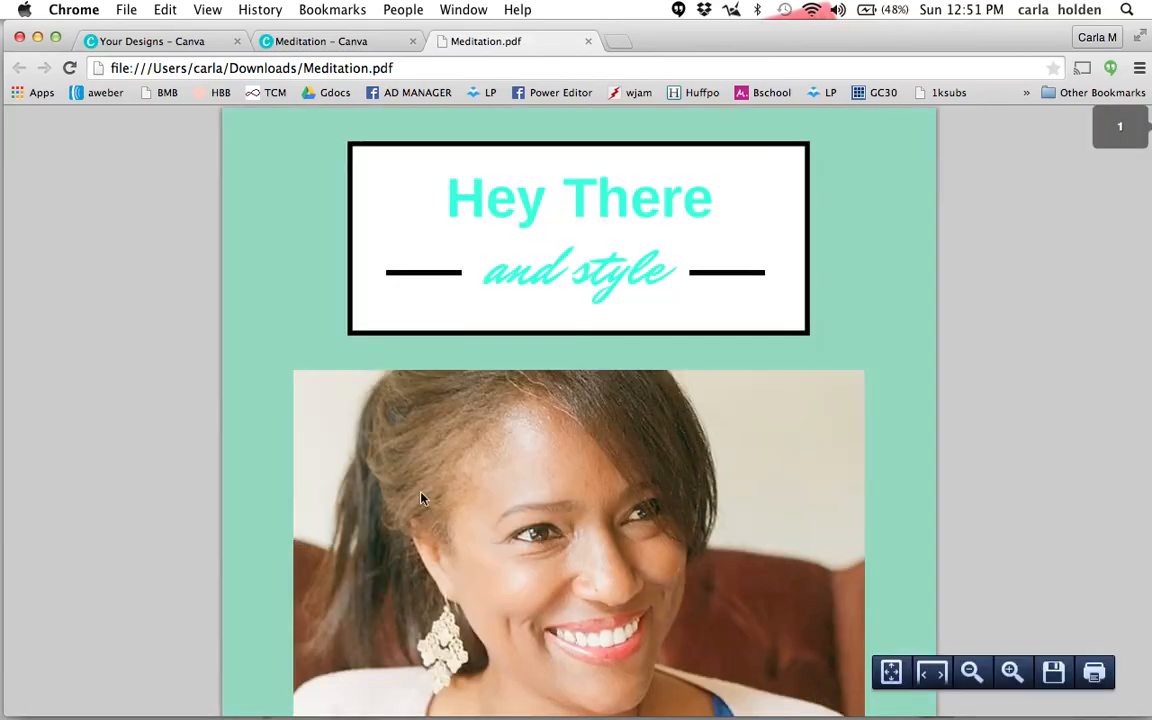
Step: Look through the pages of the exported PDF, from the portrait cover to the last content page and back
scroll(560, 605, down, 10)
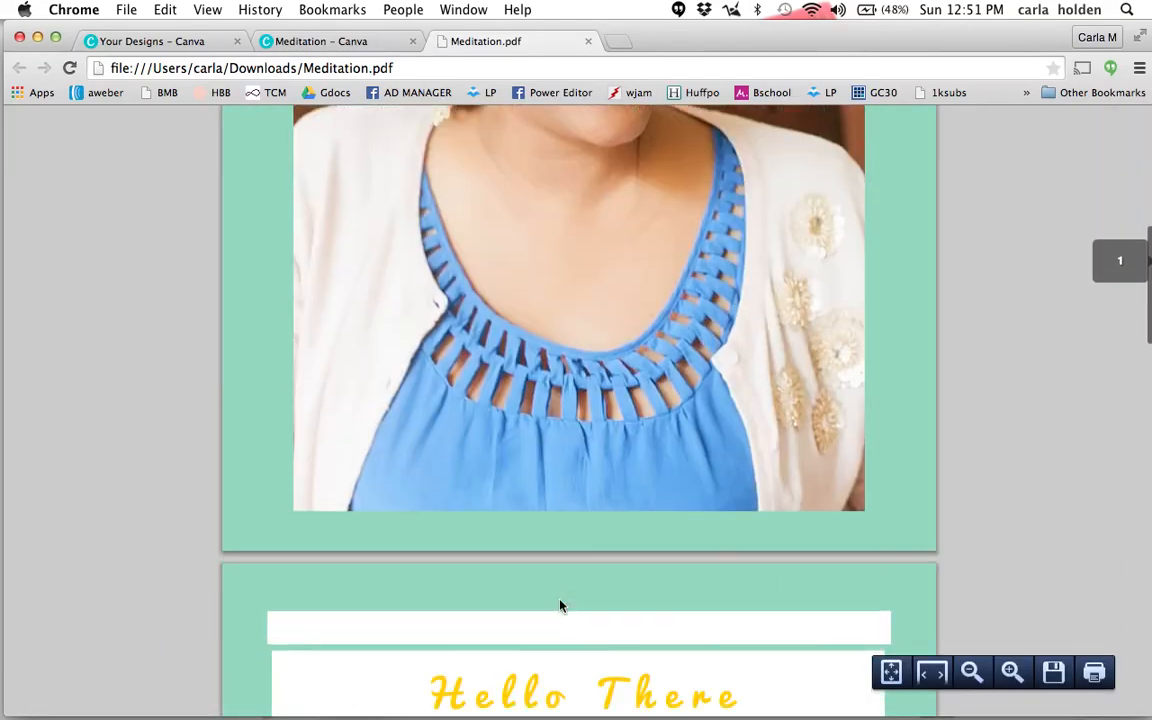
scroll(560, 605, down, 6)
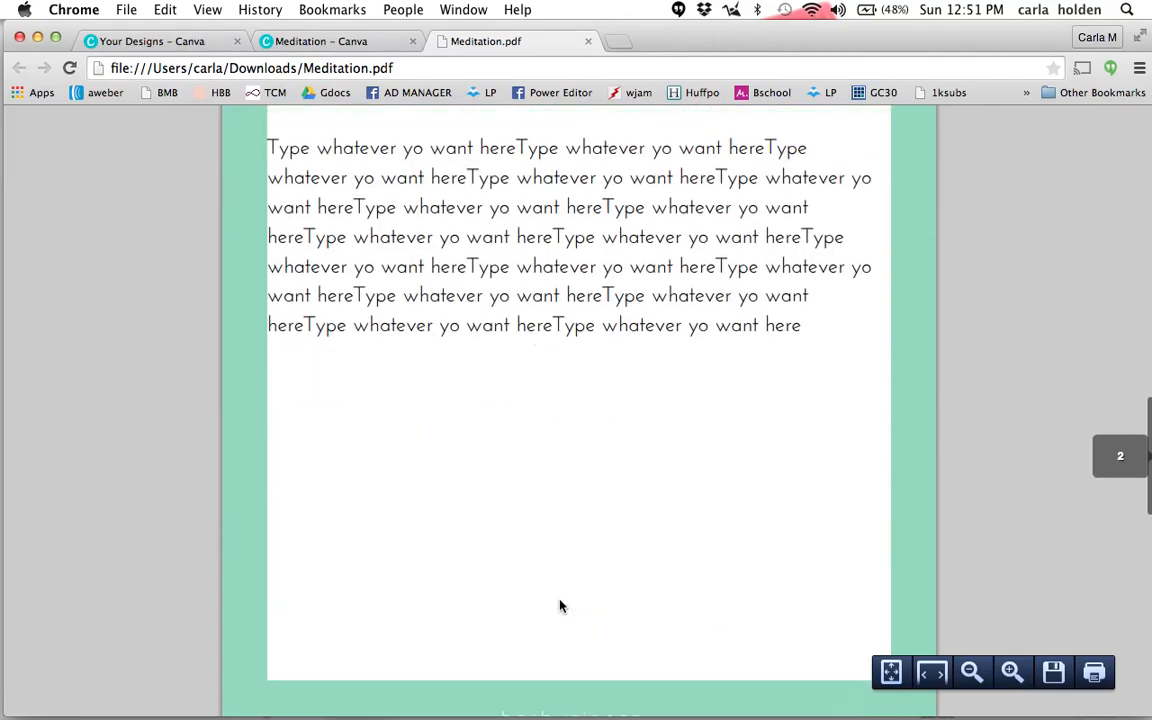
scroll(560, 605, down, 8)
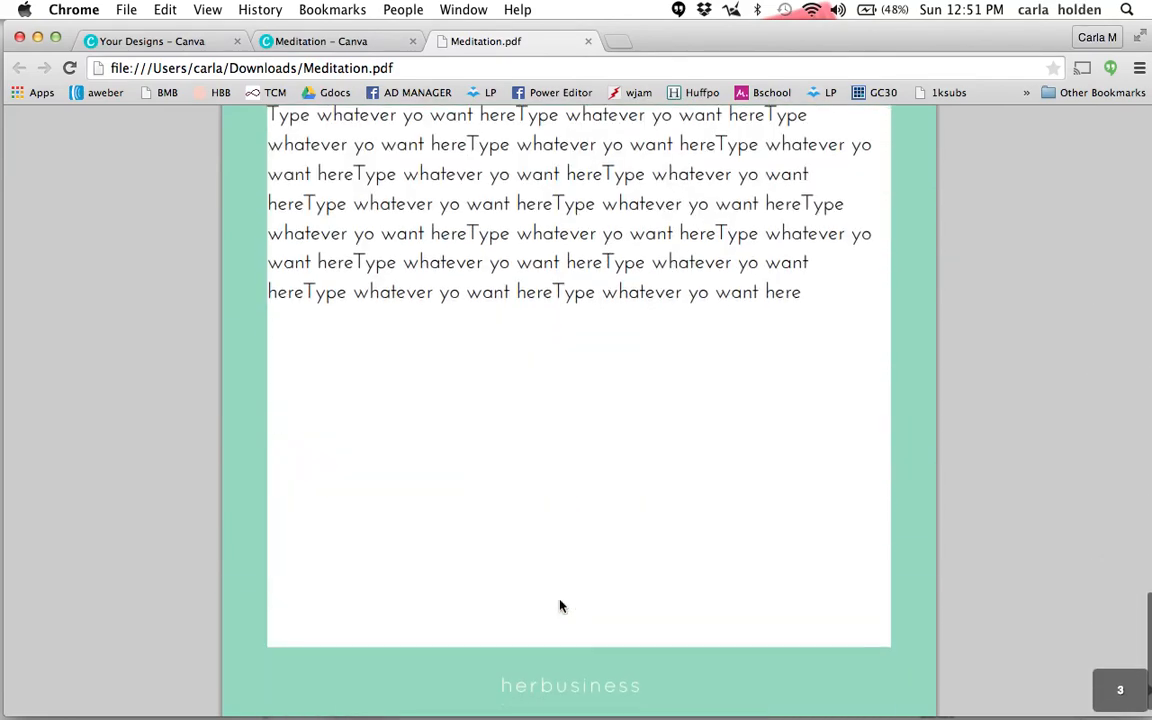
scroll(560, 605, up, 20)
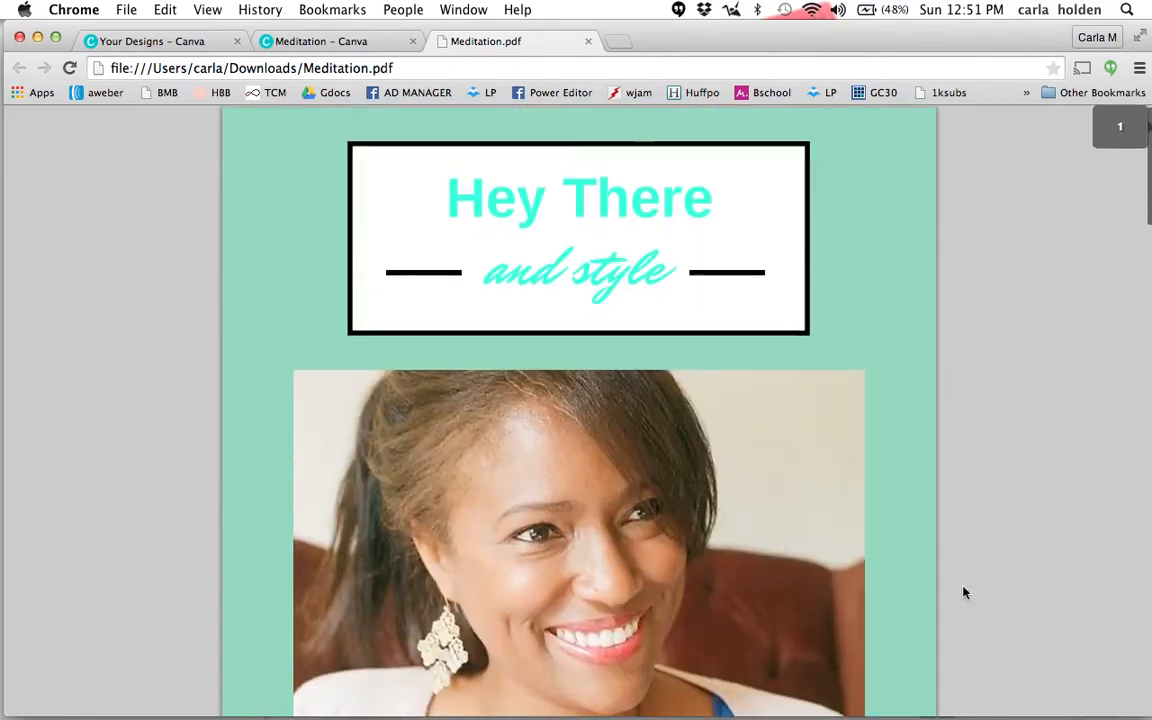
mouse_move(993, 674)
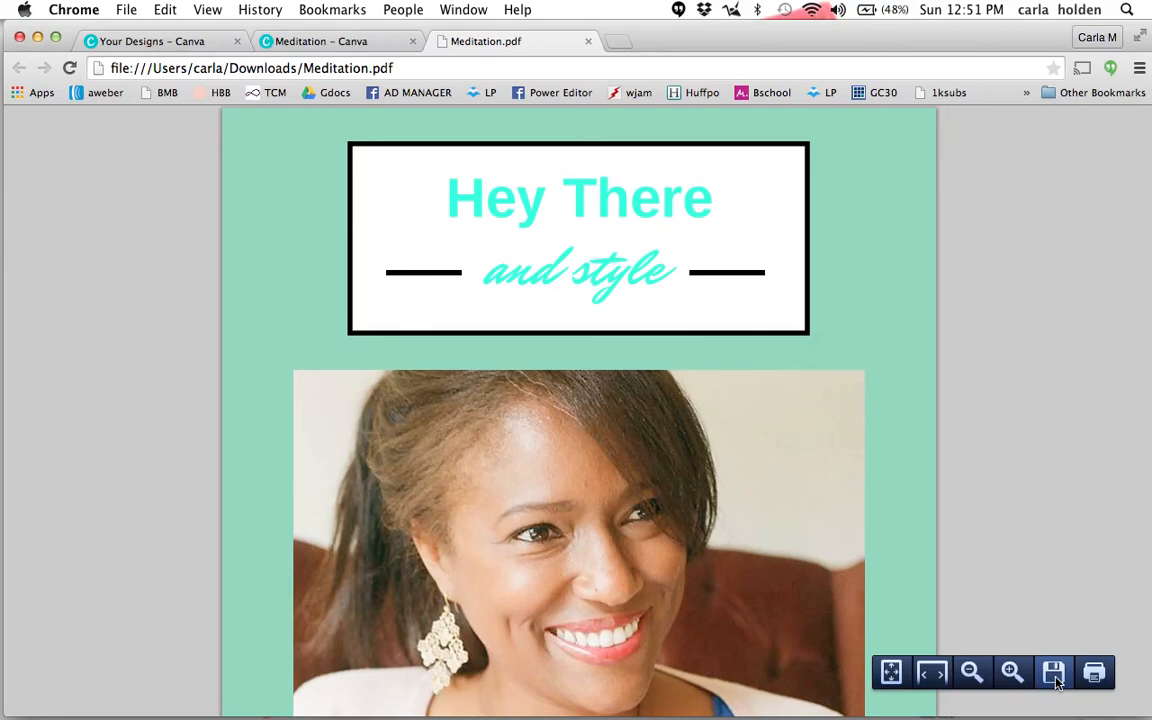
click(731, 64)
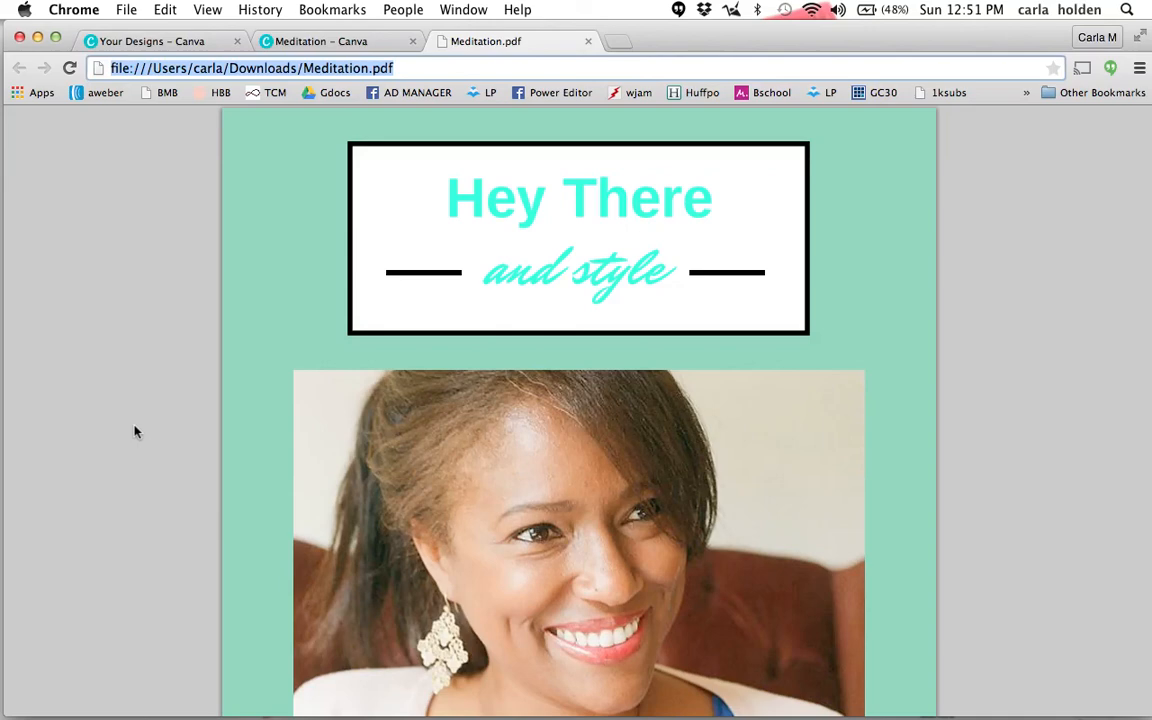
Step: Return to the Meditation design in Canva and dismiss the download-ready message
click(342, 42)
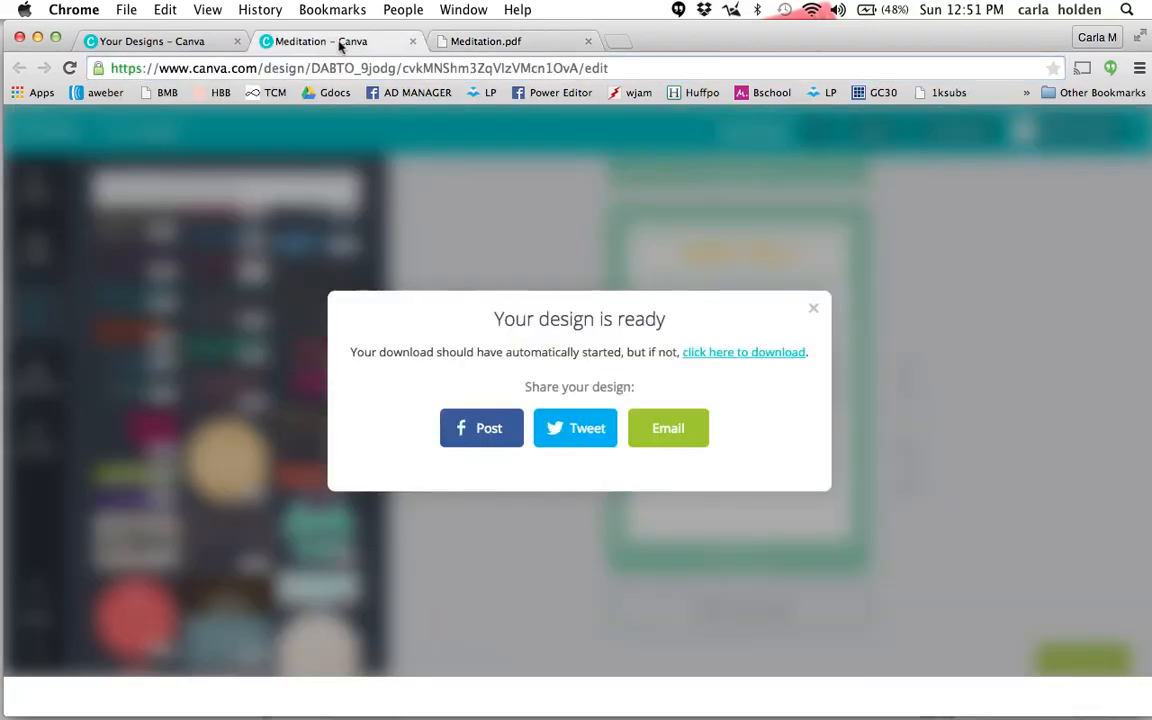
click(185, 38)
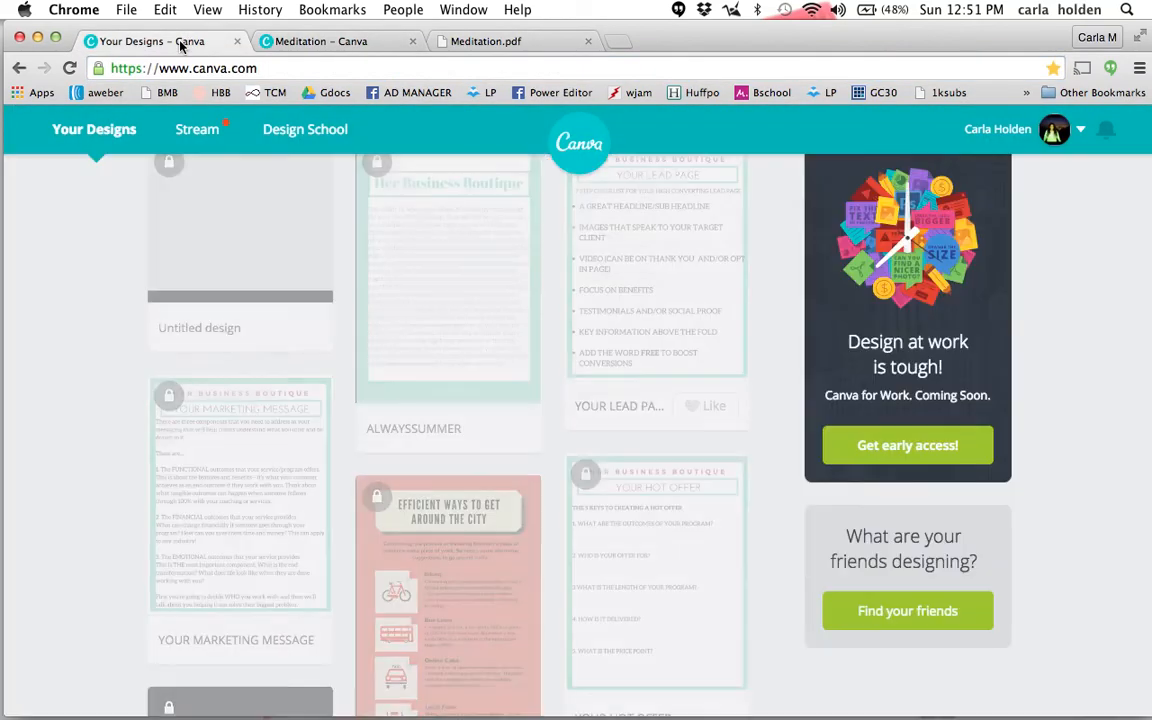
click(313, 42)
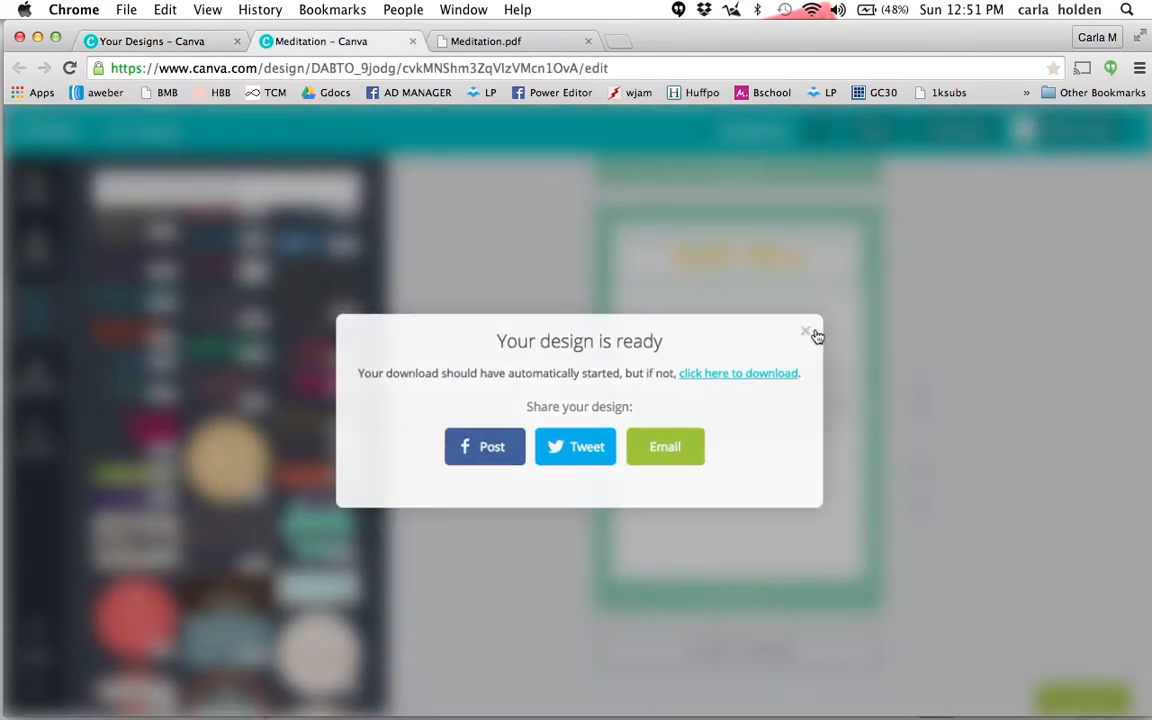
click(815, 333)
Step: Examine the third page at 100% zoom, from its "Hello There" heading down to the footer
scroll(247, 492, down, 3)
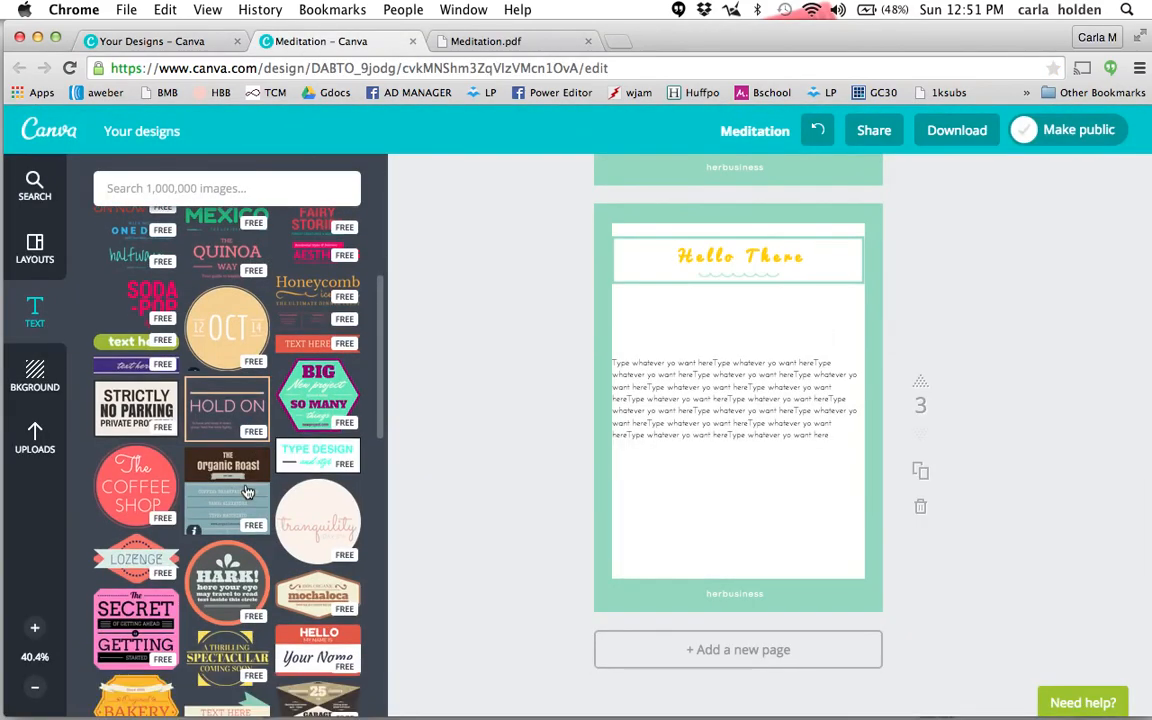
click(35, 631)
click(35, 631)
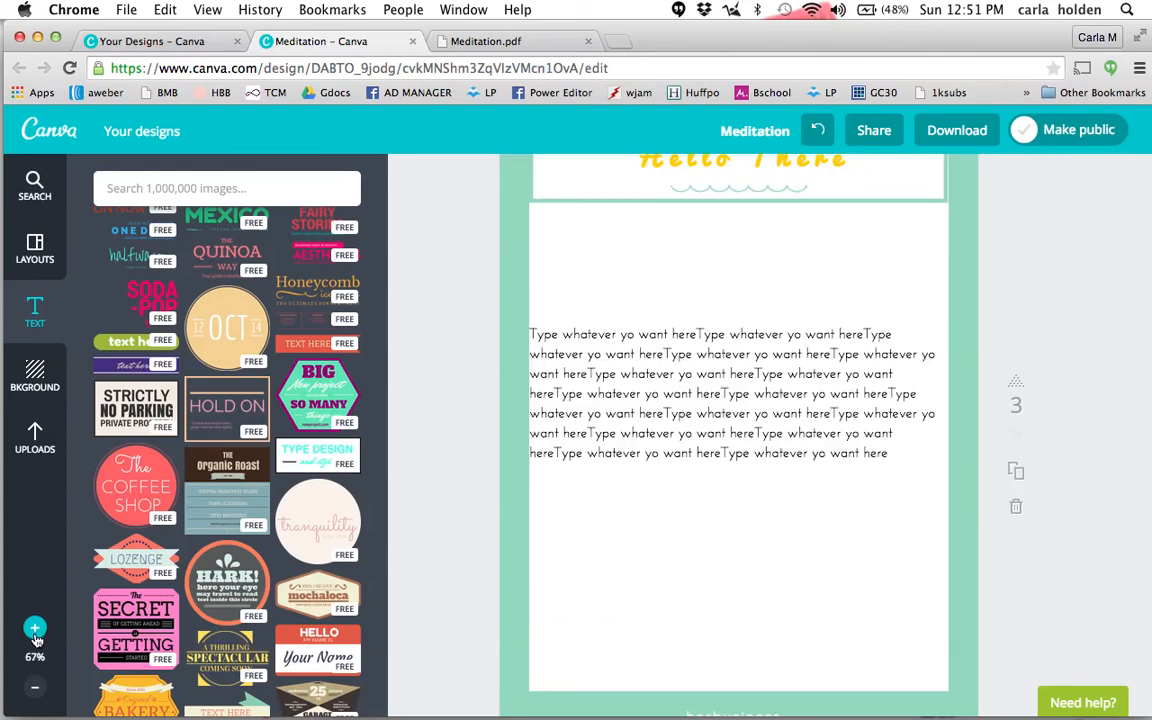
click(35, 631)
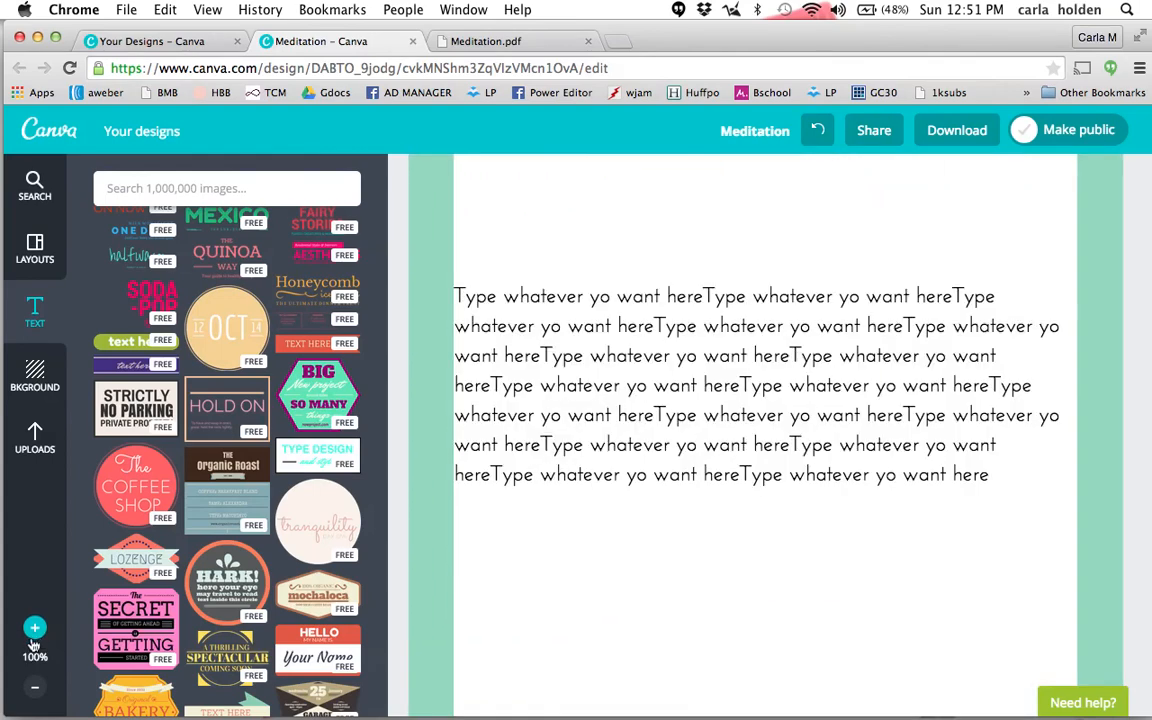
scroll(632, 525, up, 5)
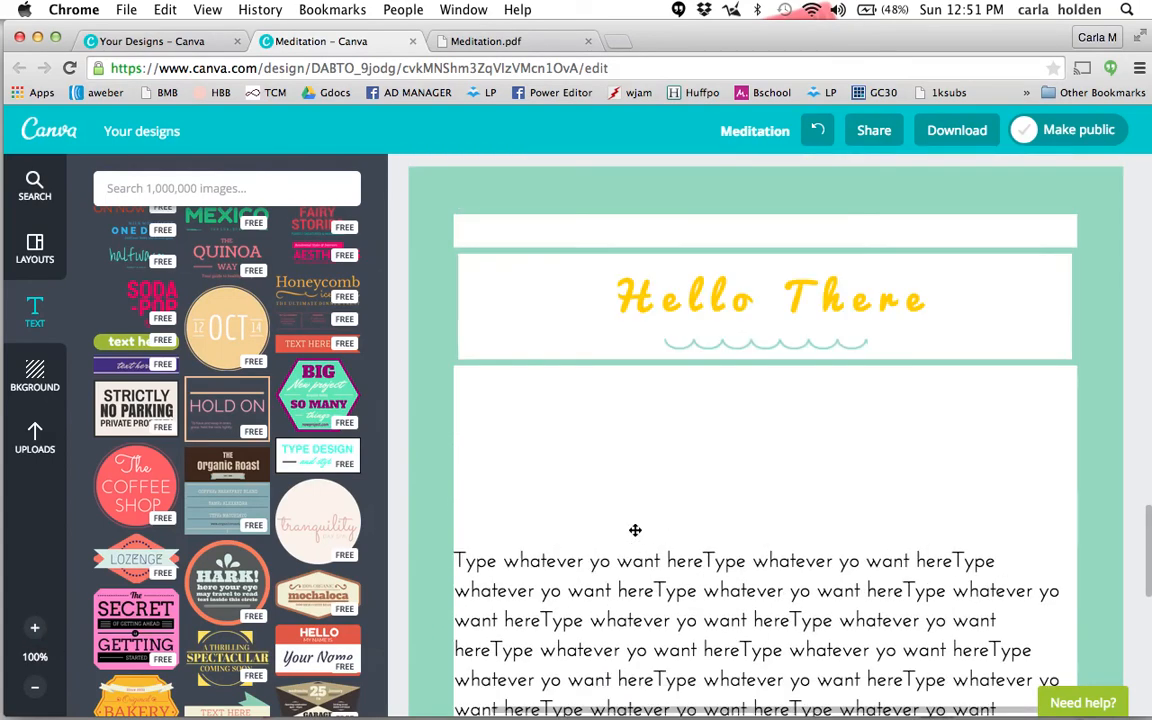
scroll(635, 530, down, 10)
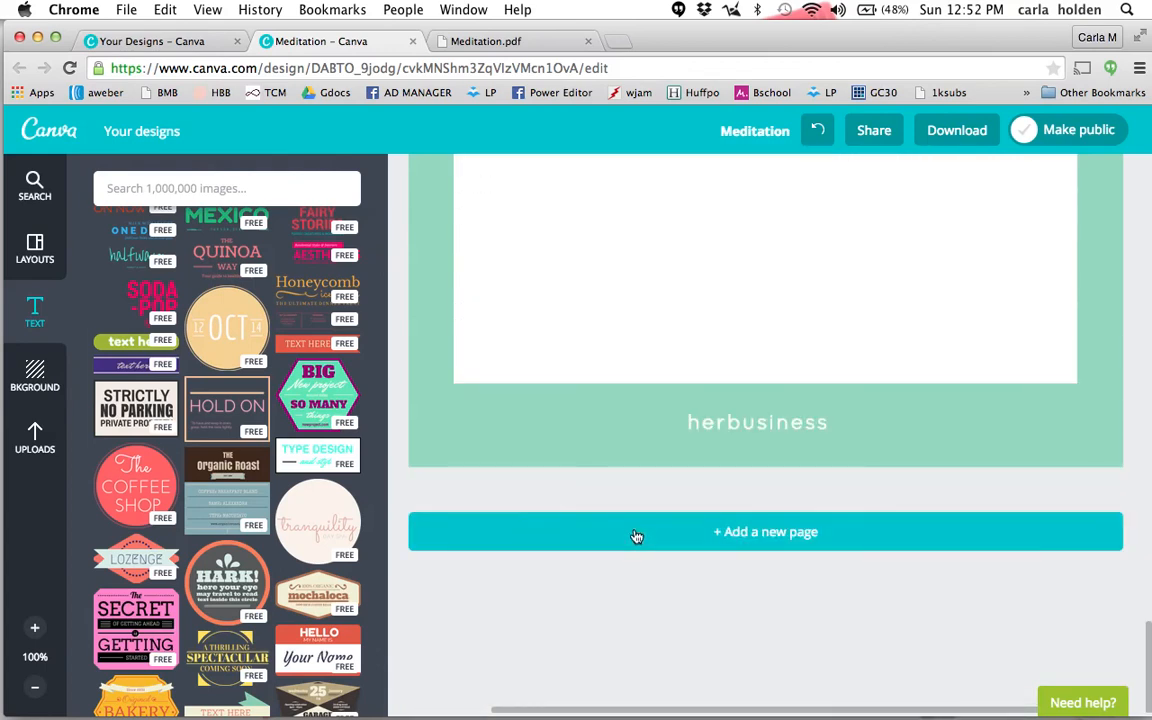